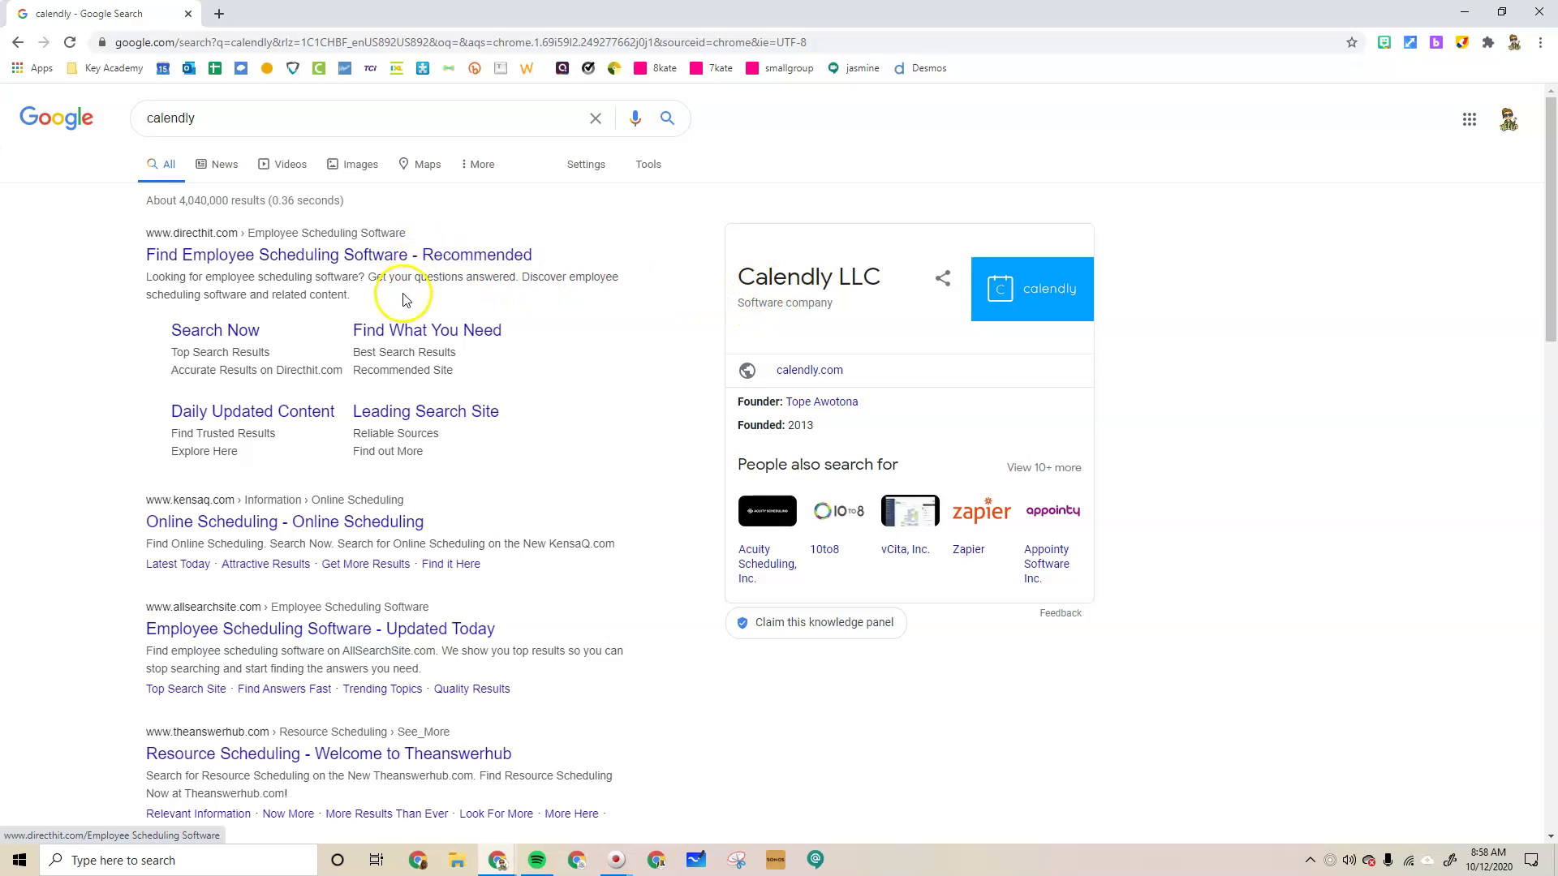
# Highlight the Calendly LLC name in the Google results and scroll down to the calendly.com result
pyautogui.moveTo(883, 279); pyautogui.dragTo(746, 275)
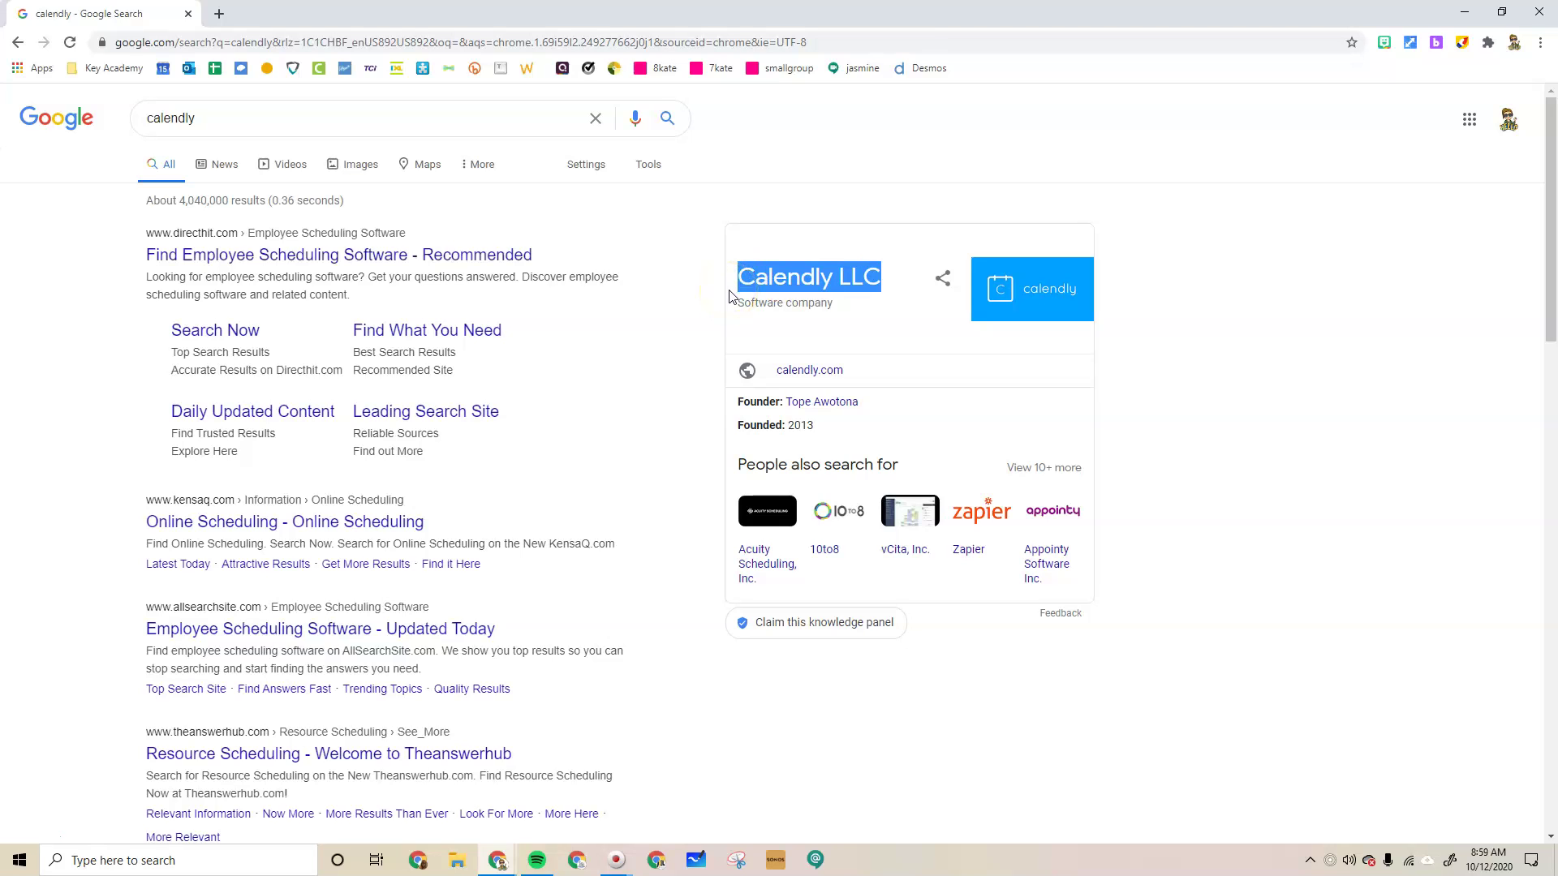
pyautogui.scroll(-8, 704, 295)
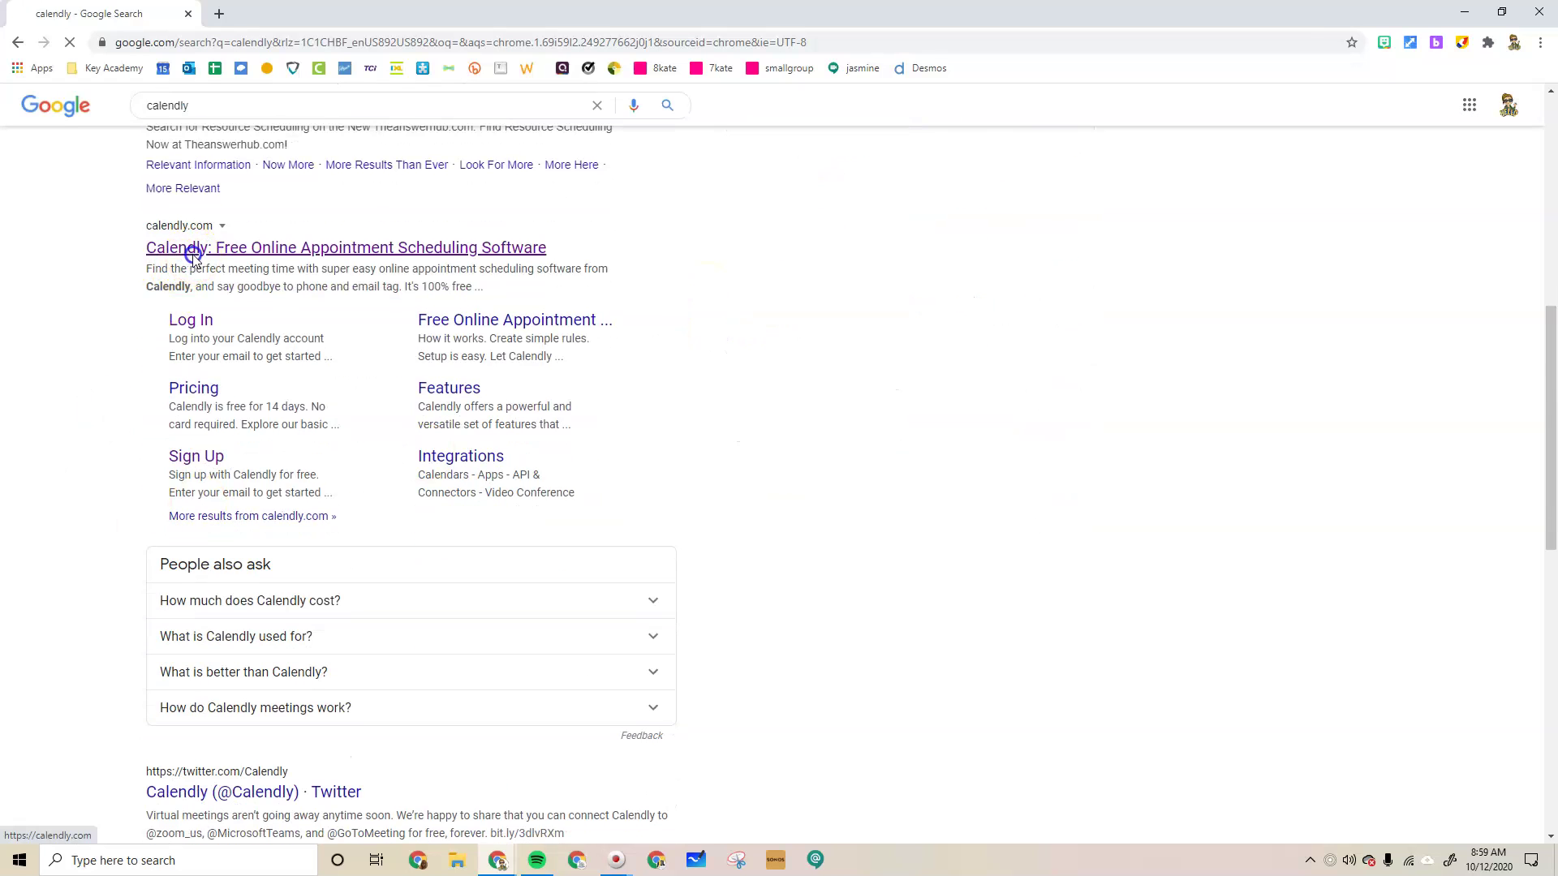
# Open calendly.com and sign up with the saved account email from autofill
pyautogui.click(193, 249)
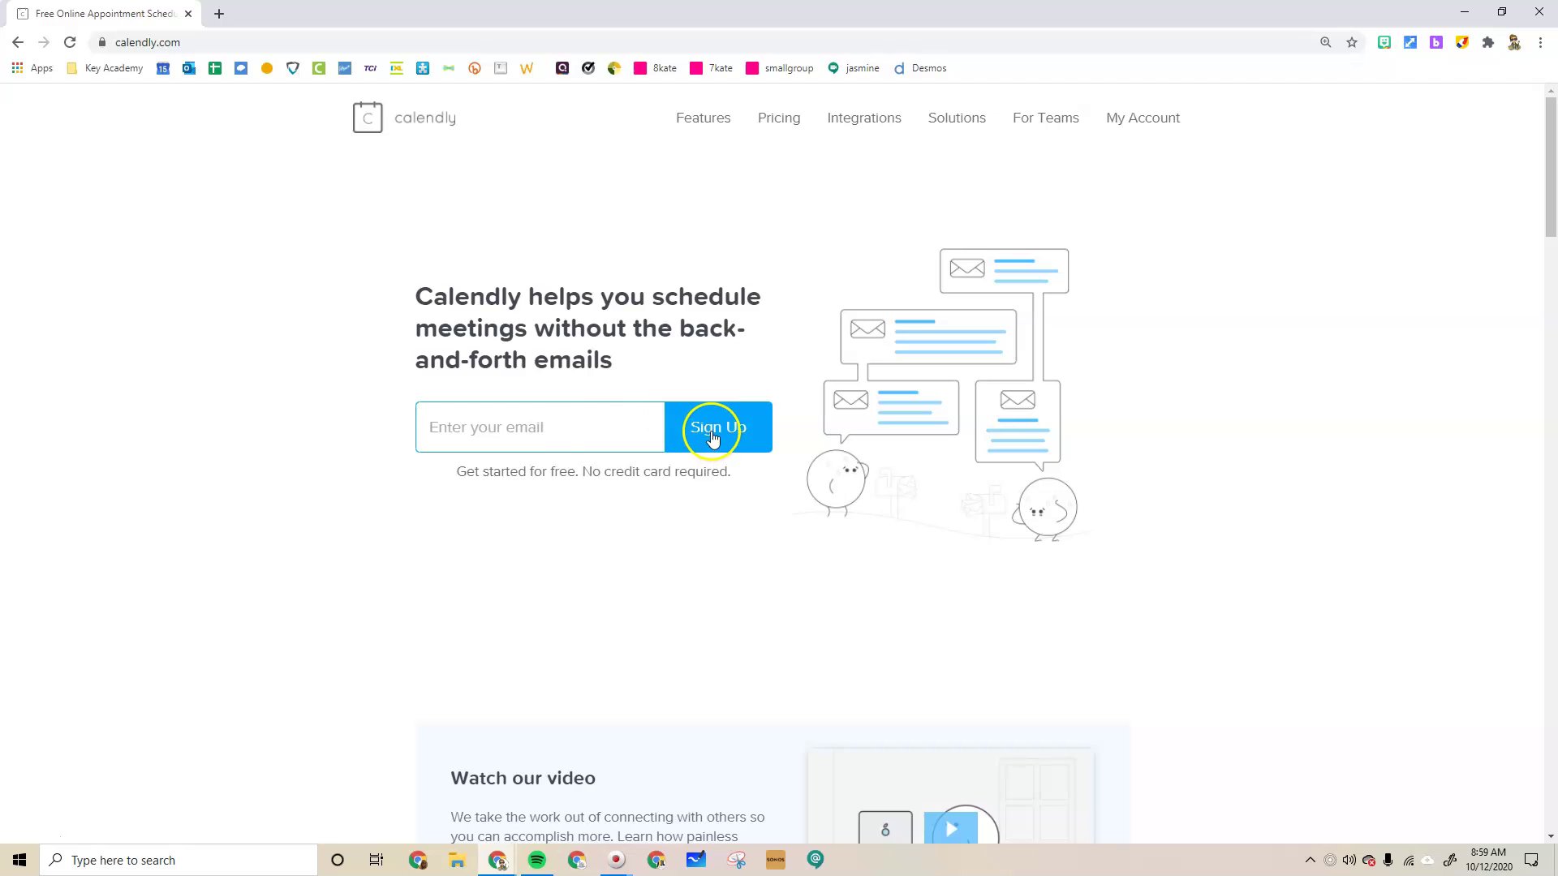
pyautogui.click(565, 424)
pyautogui.click(555, 477)
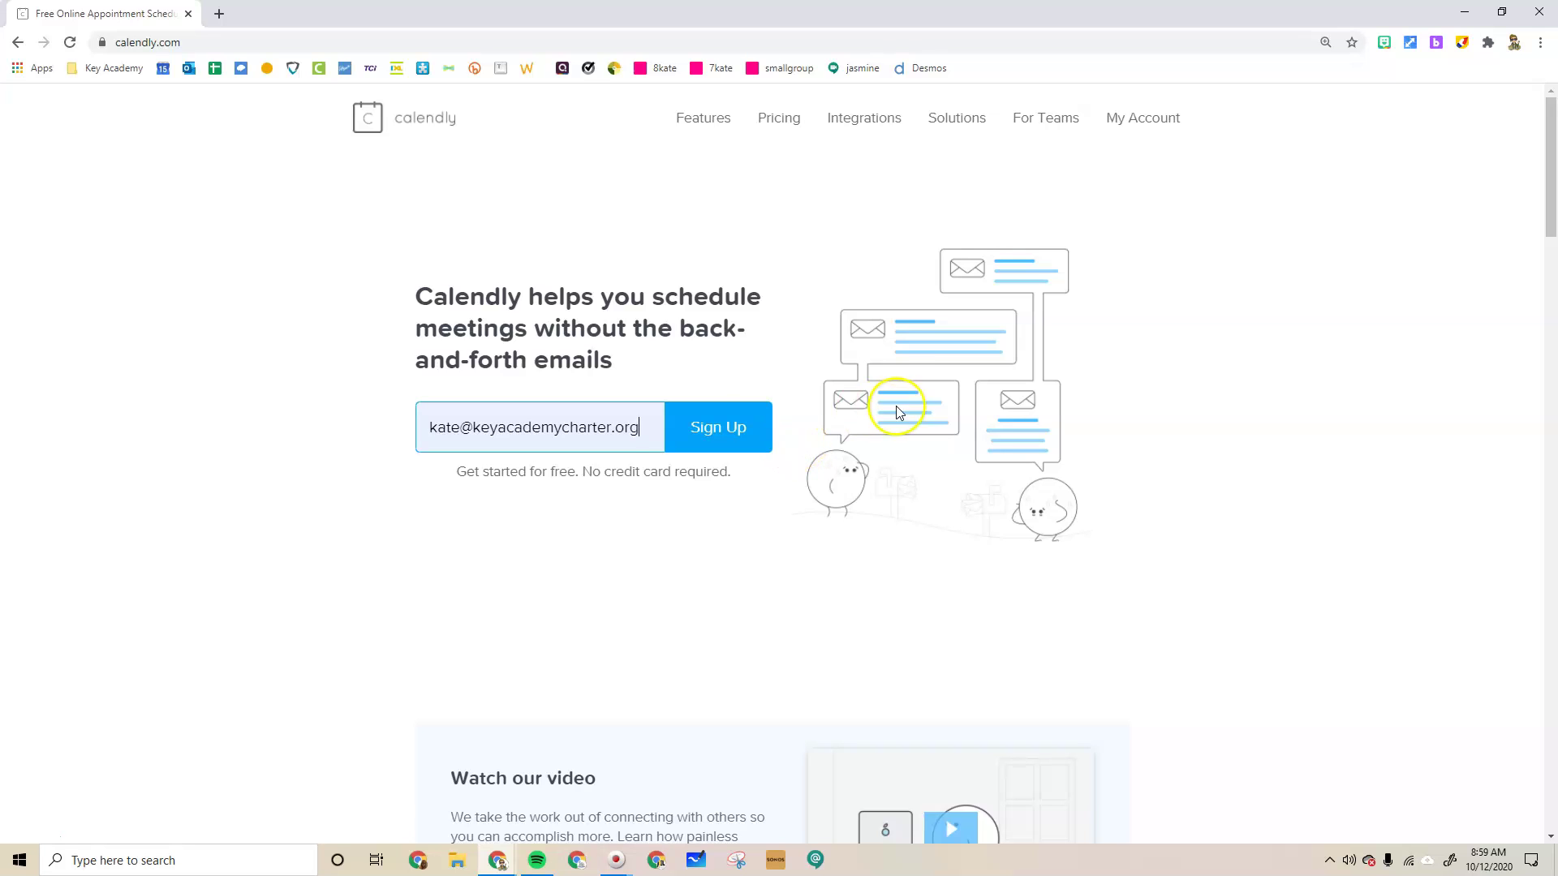
pyautogui.click(737, 444)
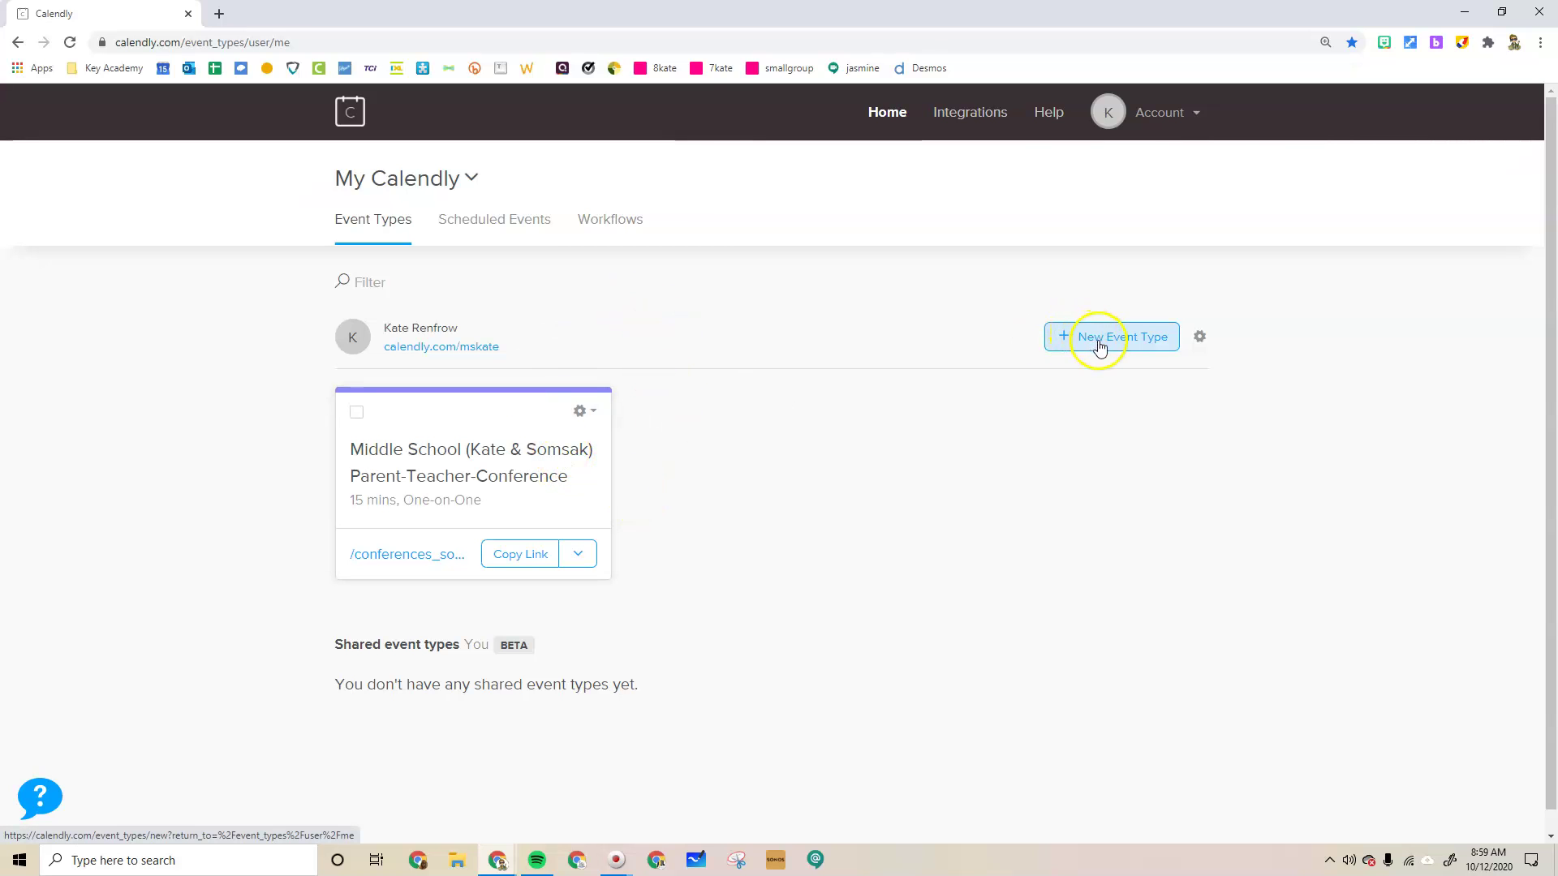
# Go to the Integrations page and scroll past Zoom, Gmail and Zapier toward Calendar Connections
pyautogui.click(1071, 339)
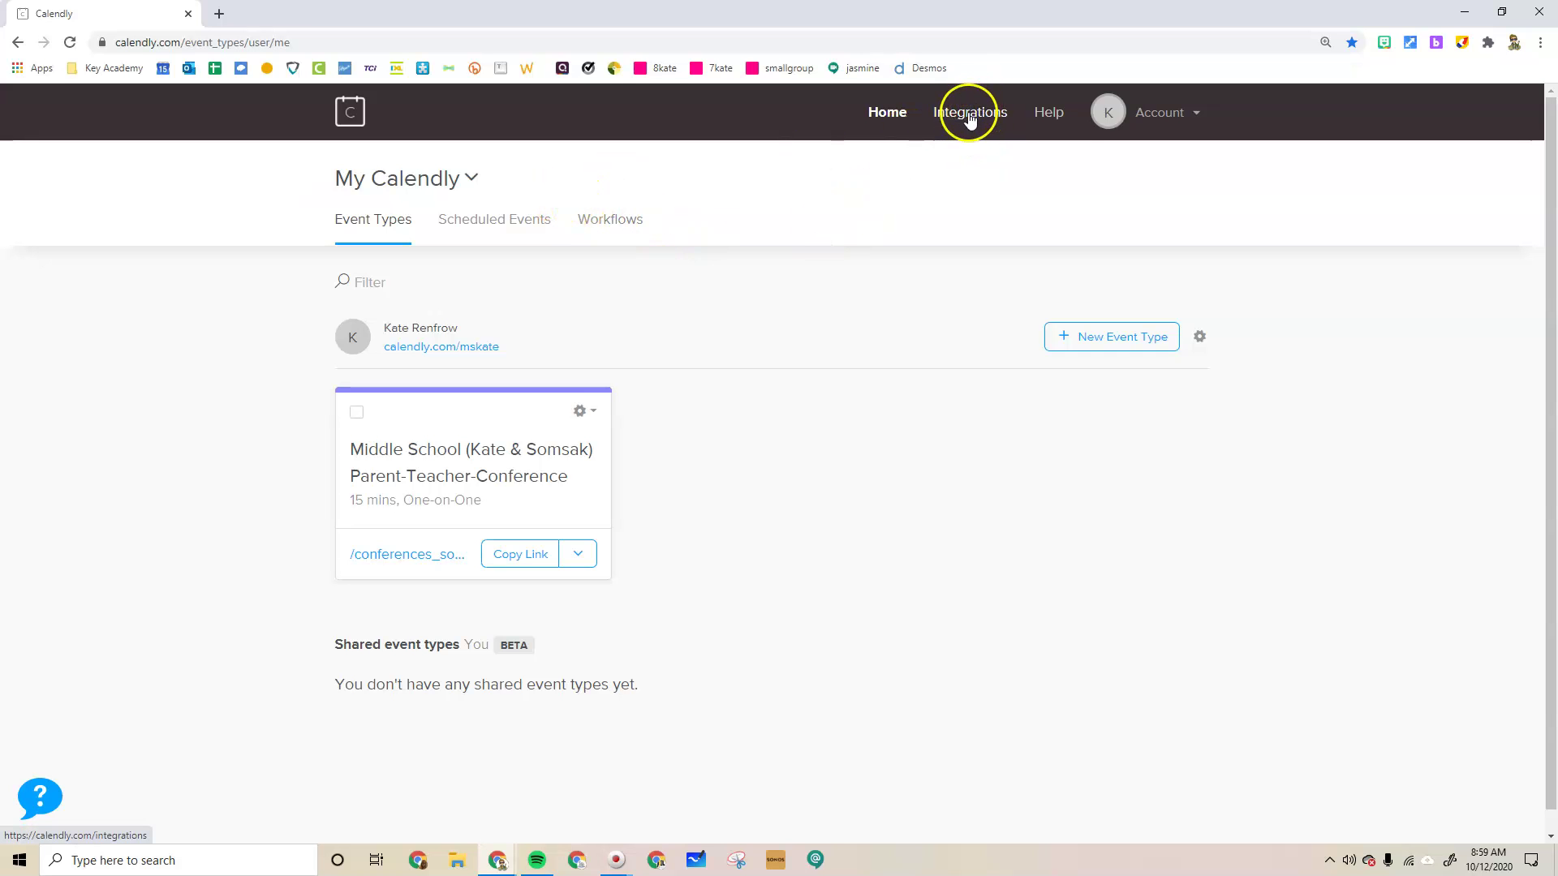
pyautogui.click(991, 116)
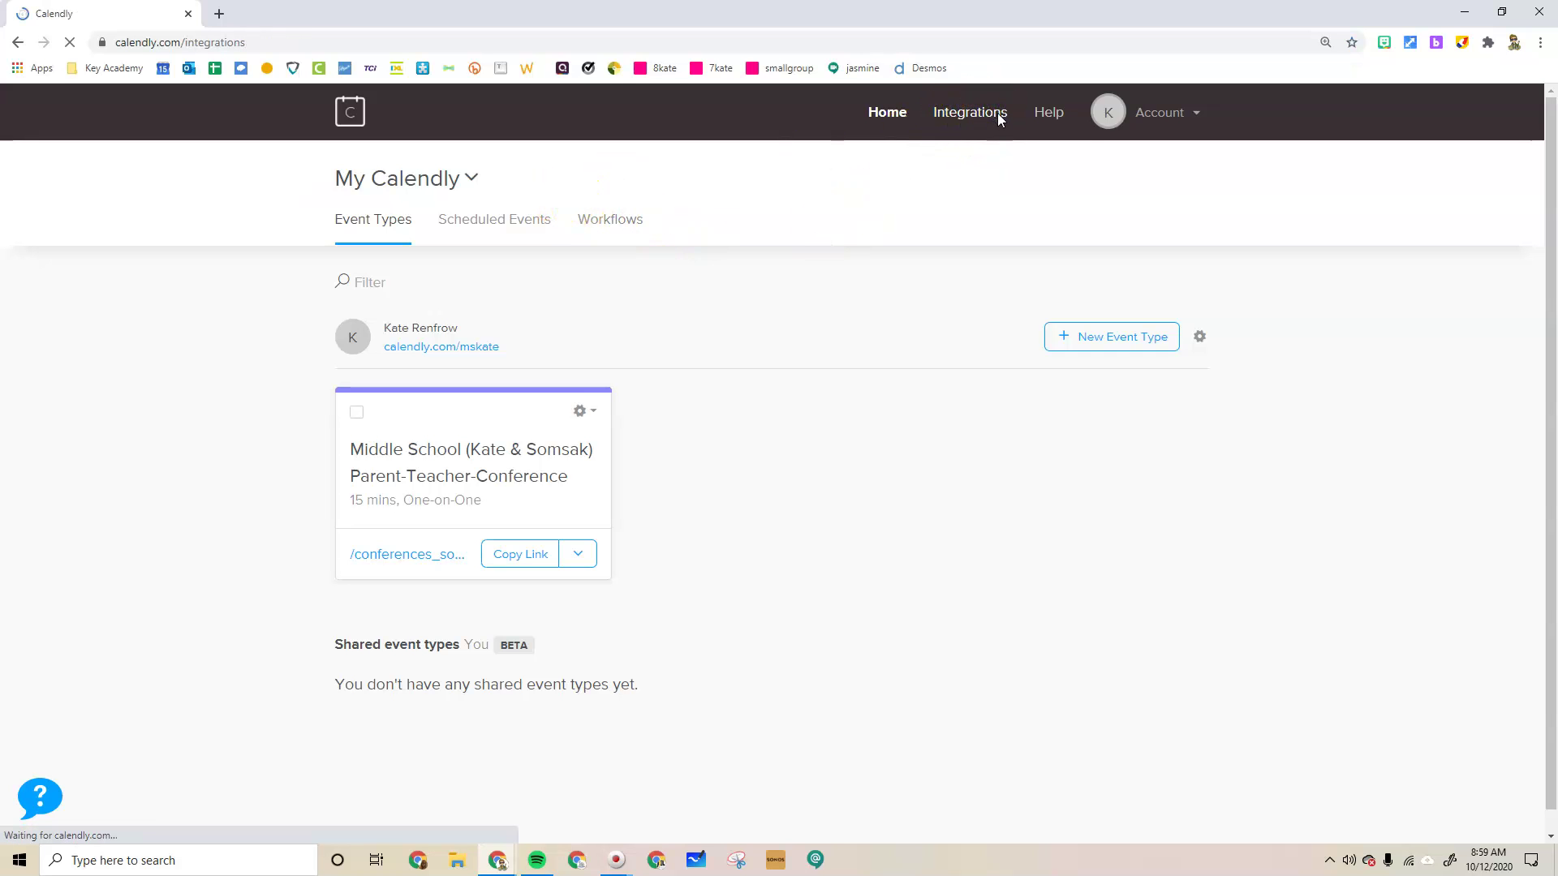
pyautogui.scroll(-5, 836, 382)
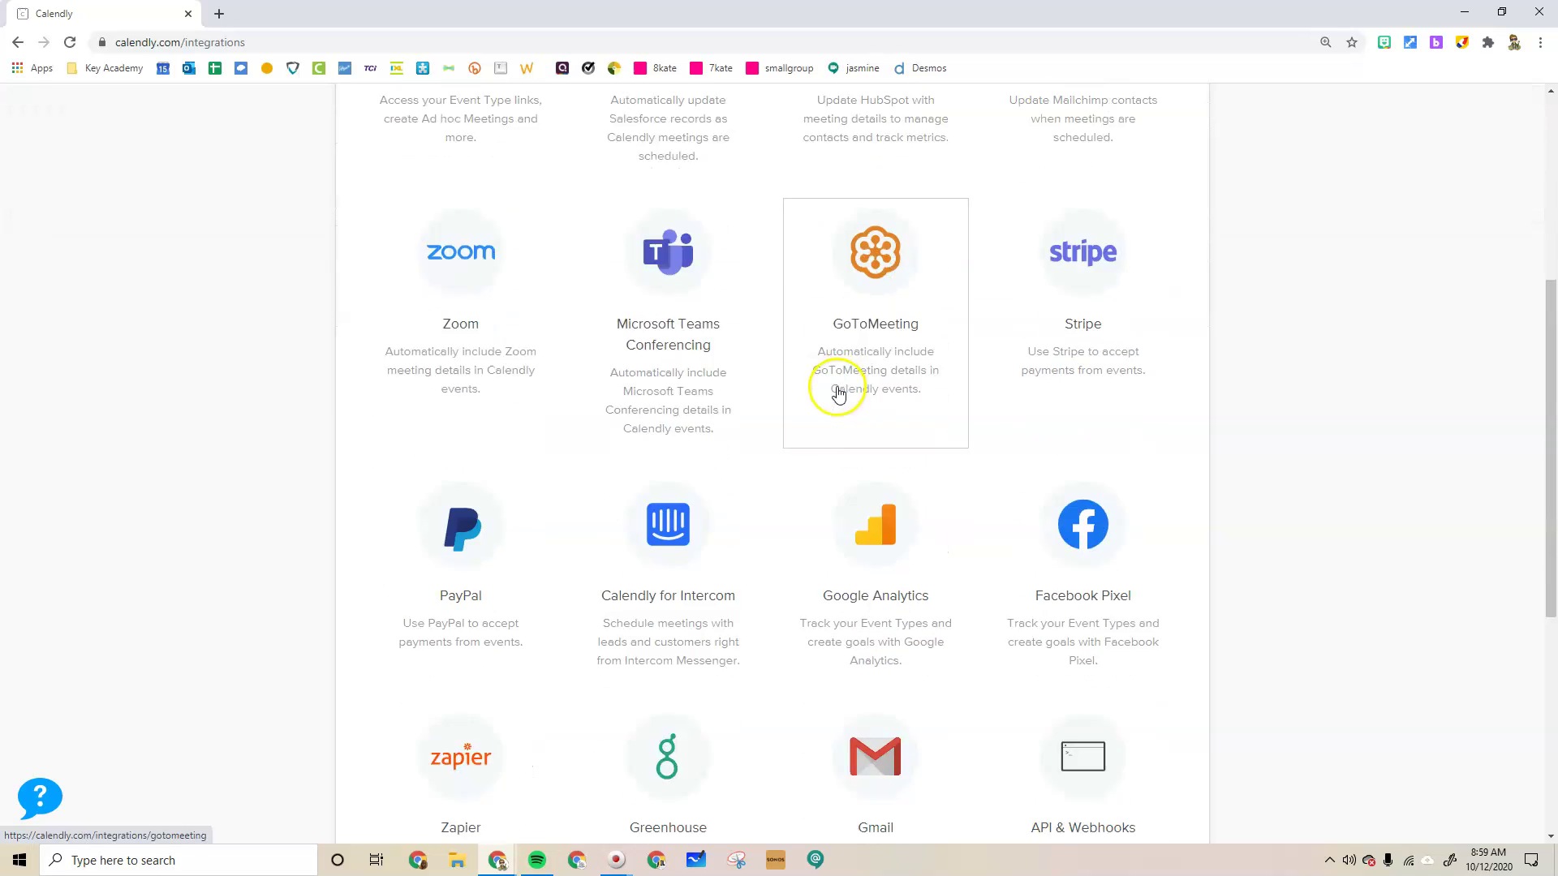
pyautogui.scroll(-5, 838, 394)
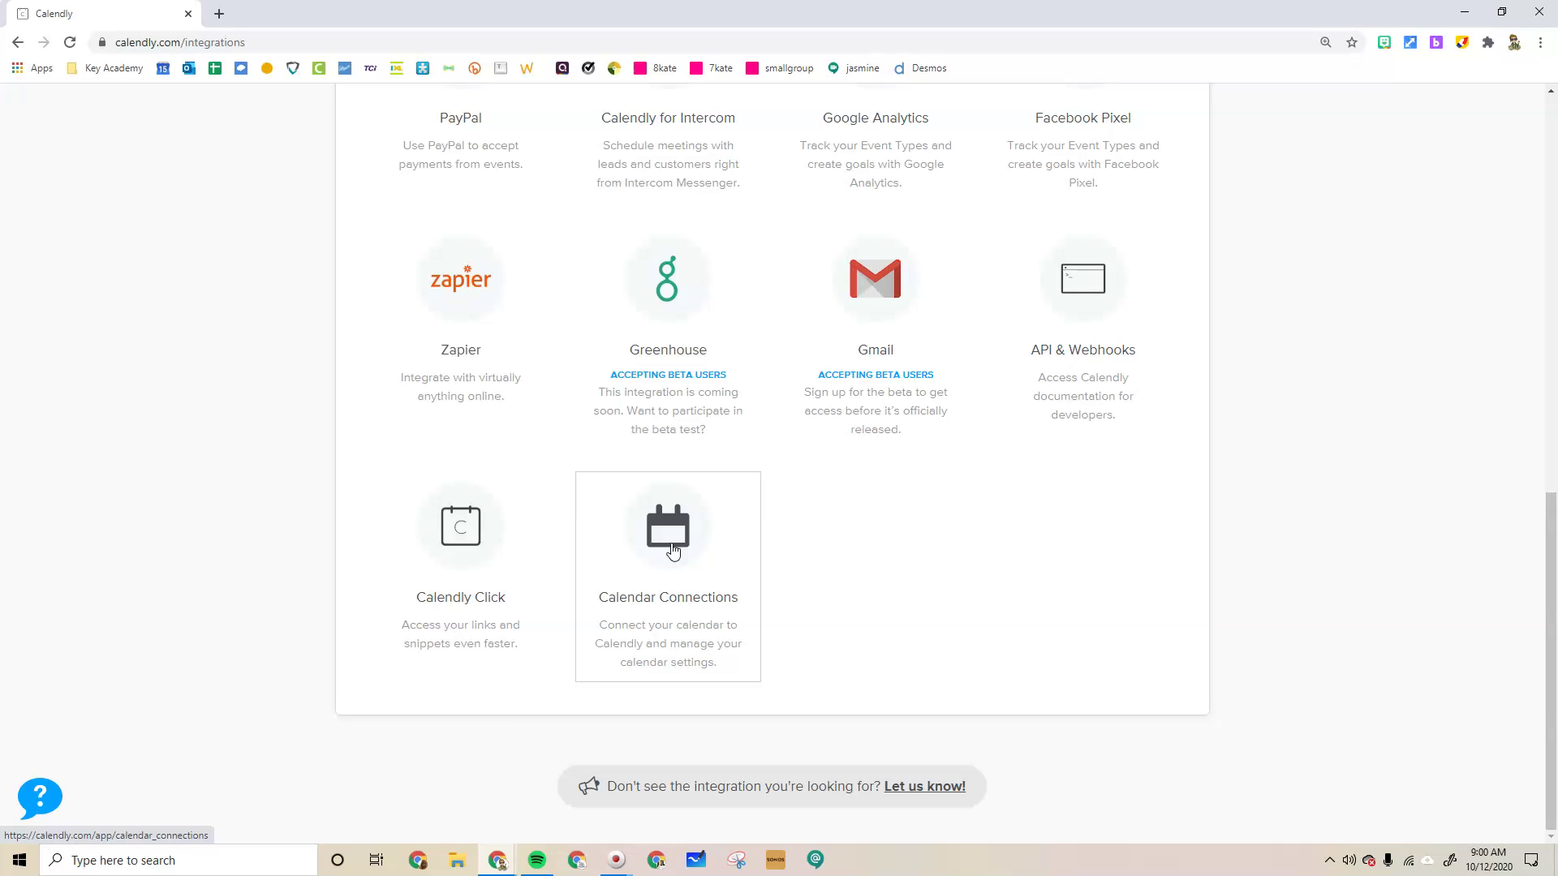
# Open Calendar Connections and review the connected Google calendar account
pyautogui.click(673, 550)
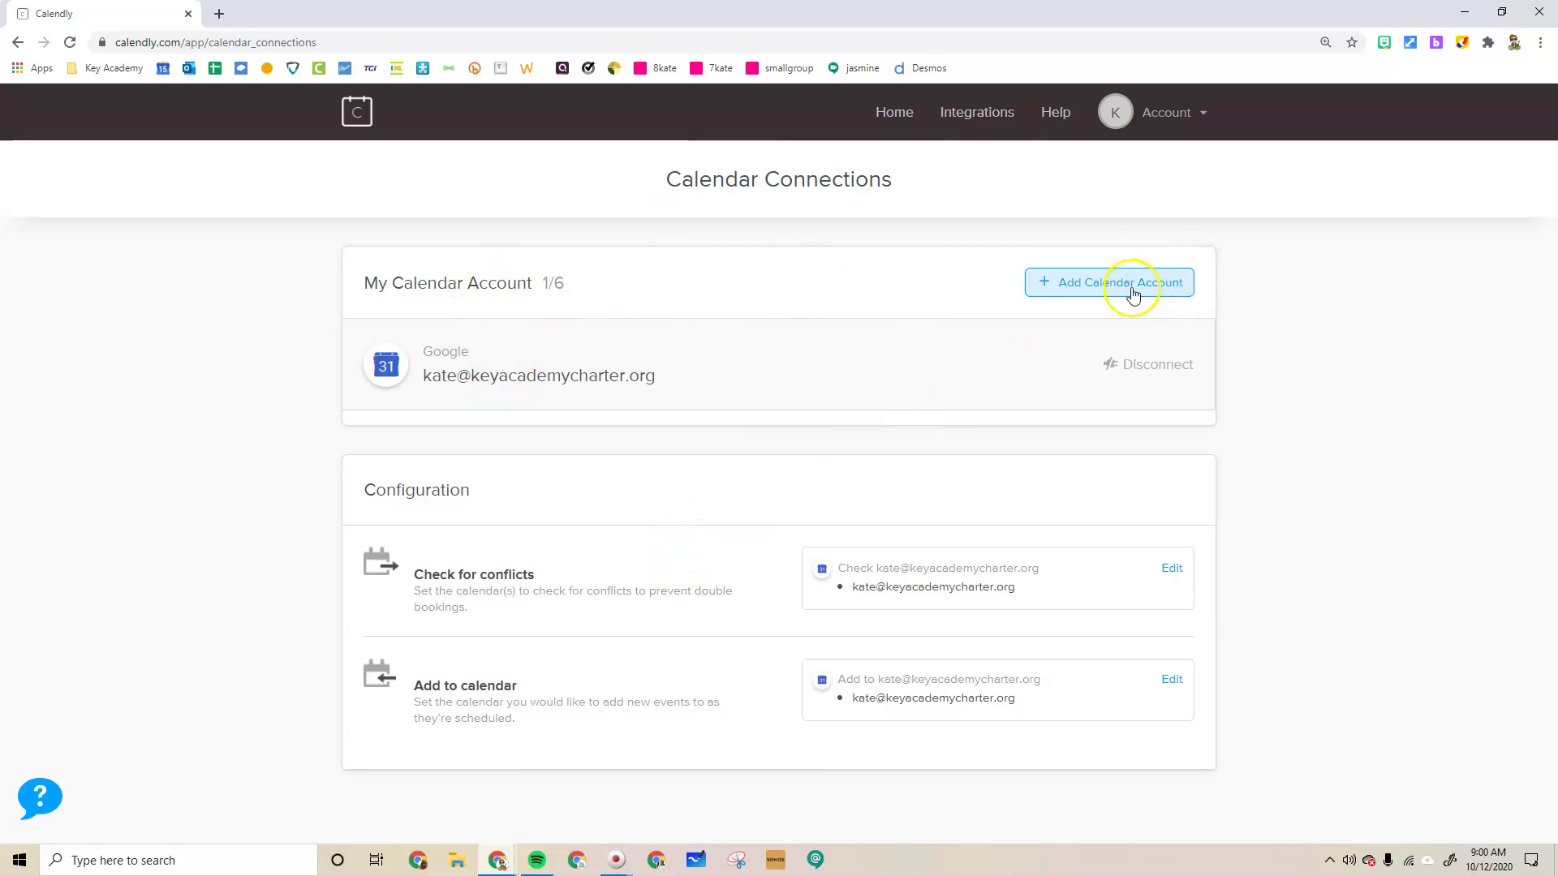
pyautogui.tripleClick(430, 379)
pyautogui.moveTo(430, 379); pyautogui.dragTo(451, 379)
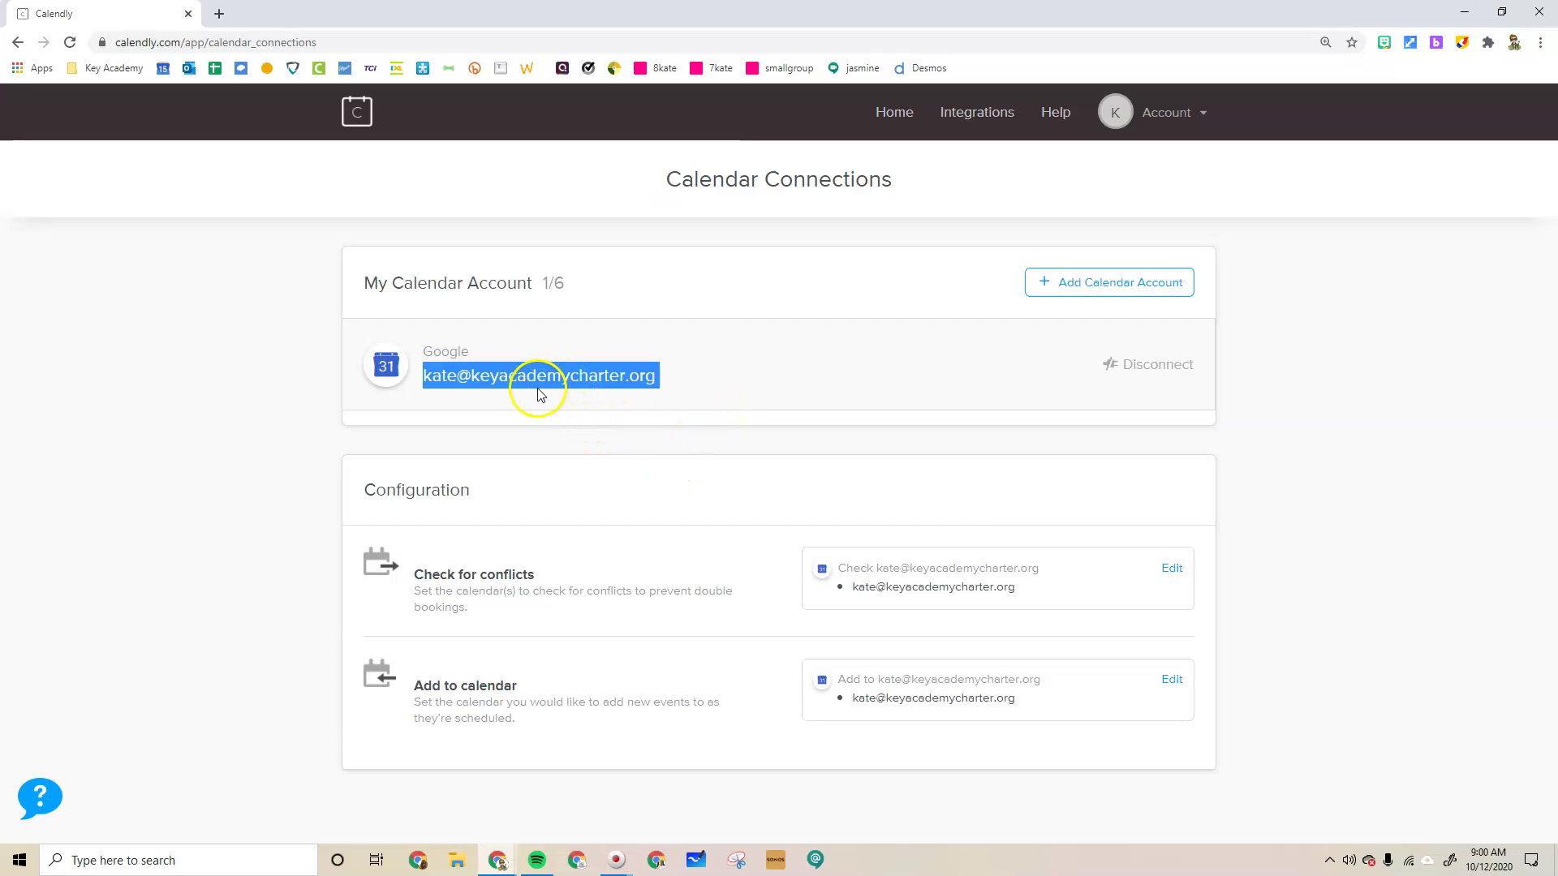
pyautogui.moveTo(415, 350); pyautogui.dragTo(475, 357)
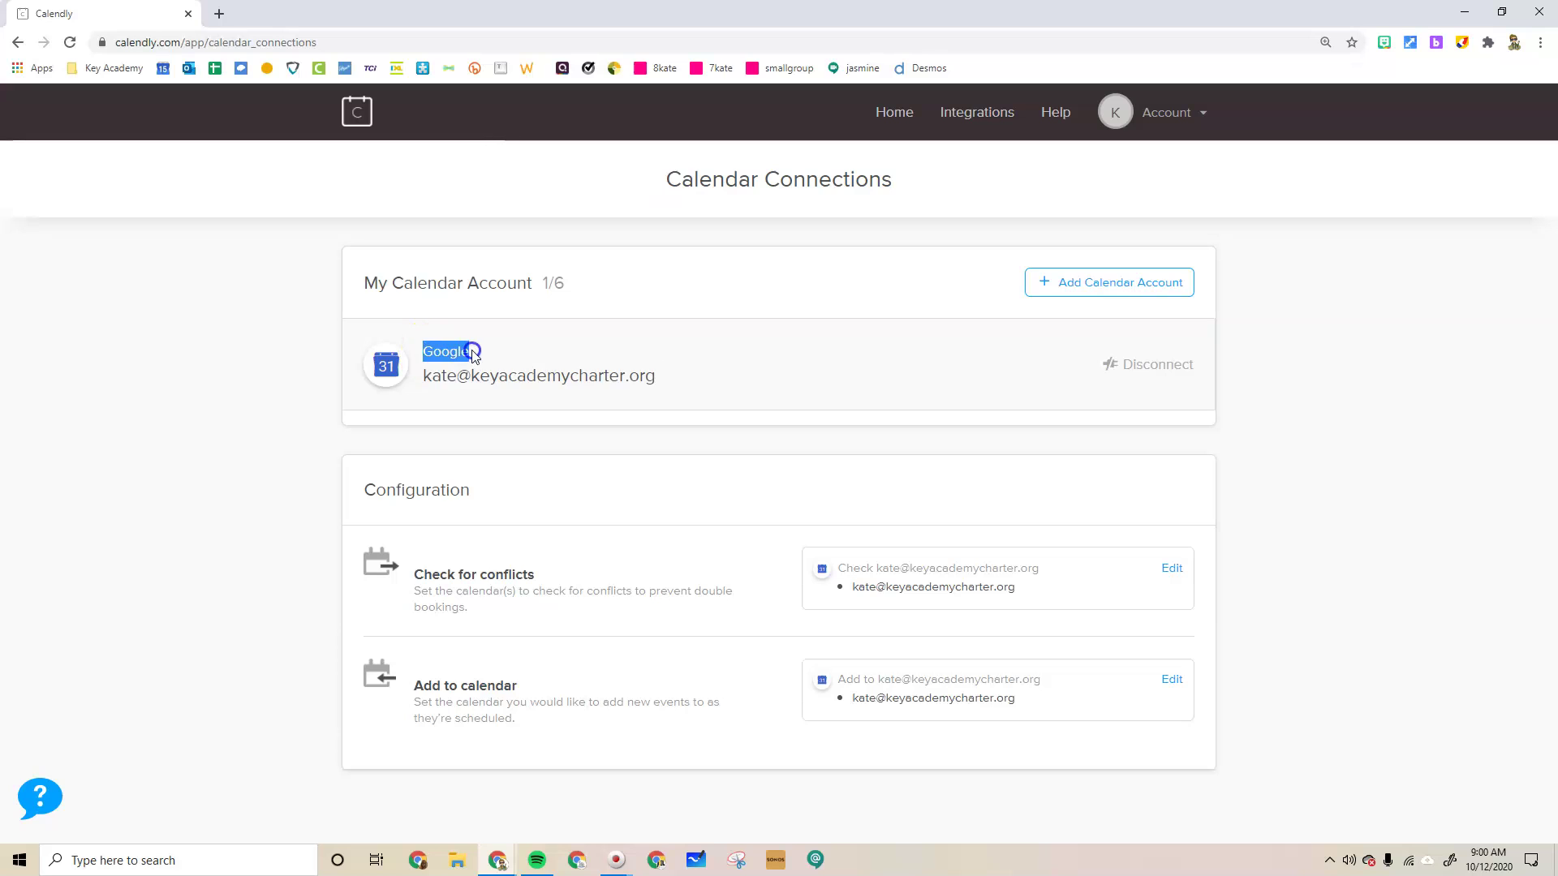
pyautogui.click(591, 354)
pyautogui.click(484, 350)
pyautogui.moveTo(422, 352); pyautogui.dragTo(493, 353)
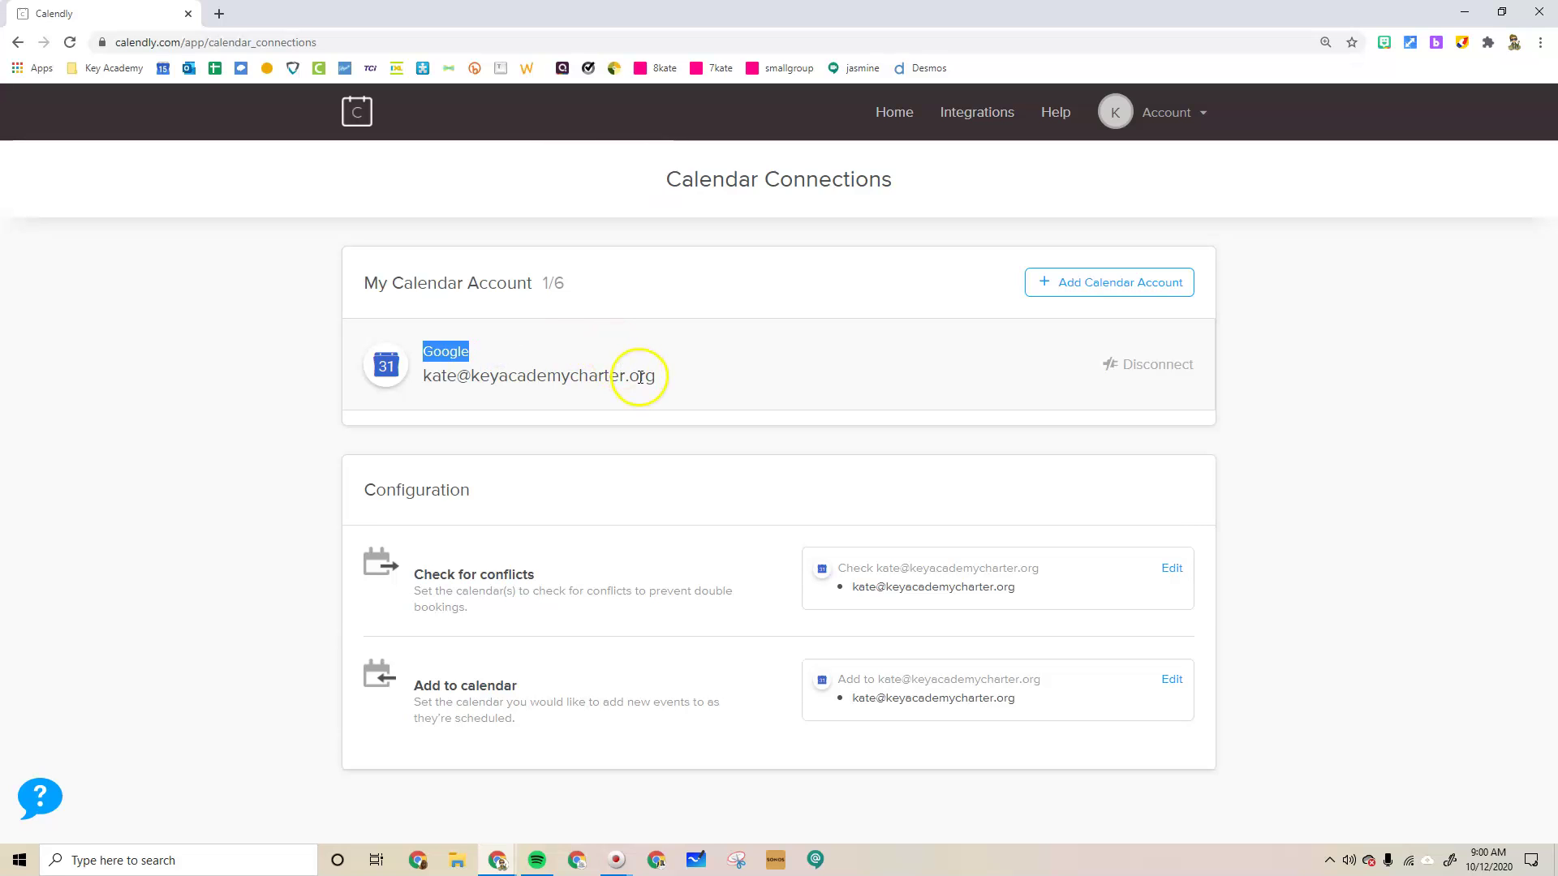
pyautogui.click(684, 438)
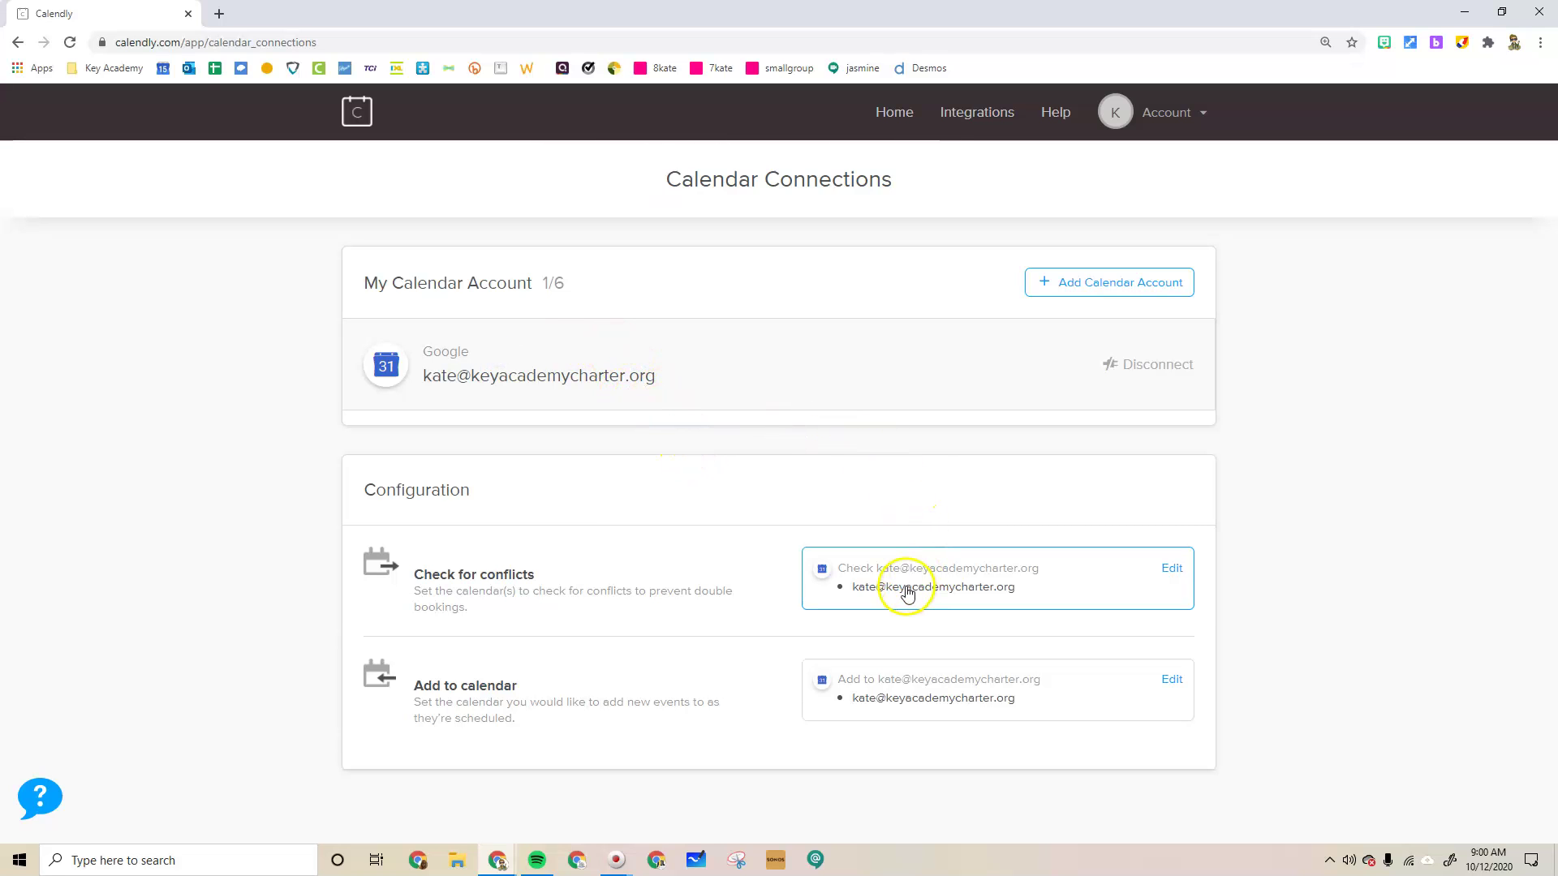
# Review the Check for conflicts and Add to calendar configuration settings
pyautogui.moveTo(415, 575); pyautogui.dragTo(533, 570)
pyautogui.moveTo(416, 685); pyautogui.dragTo(516, 684)
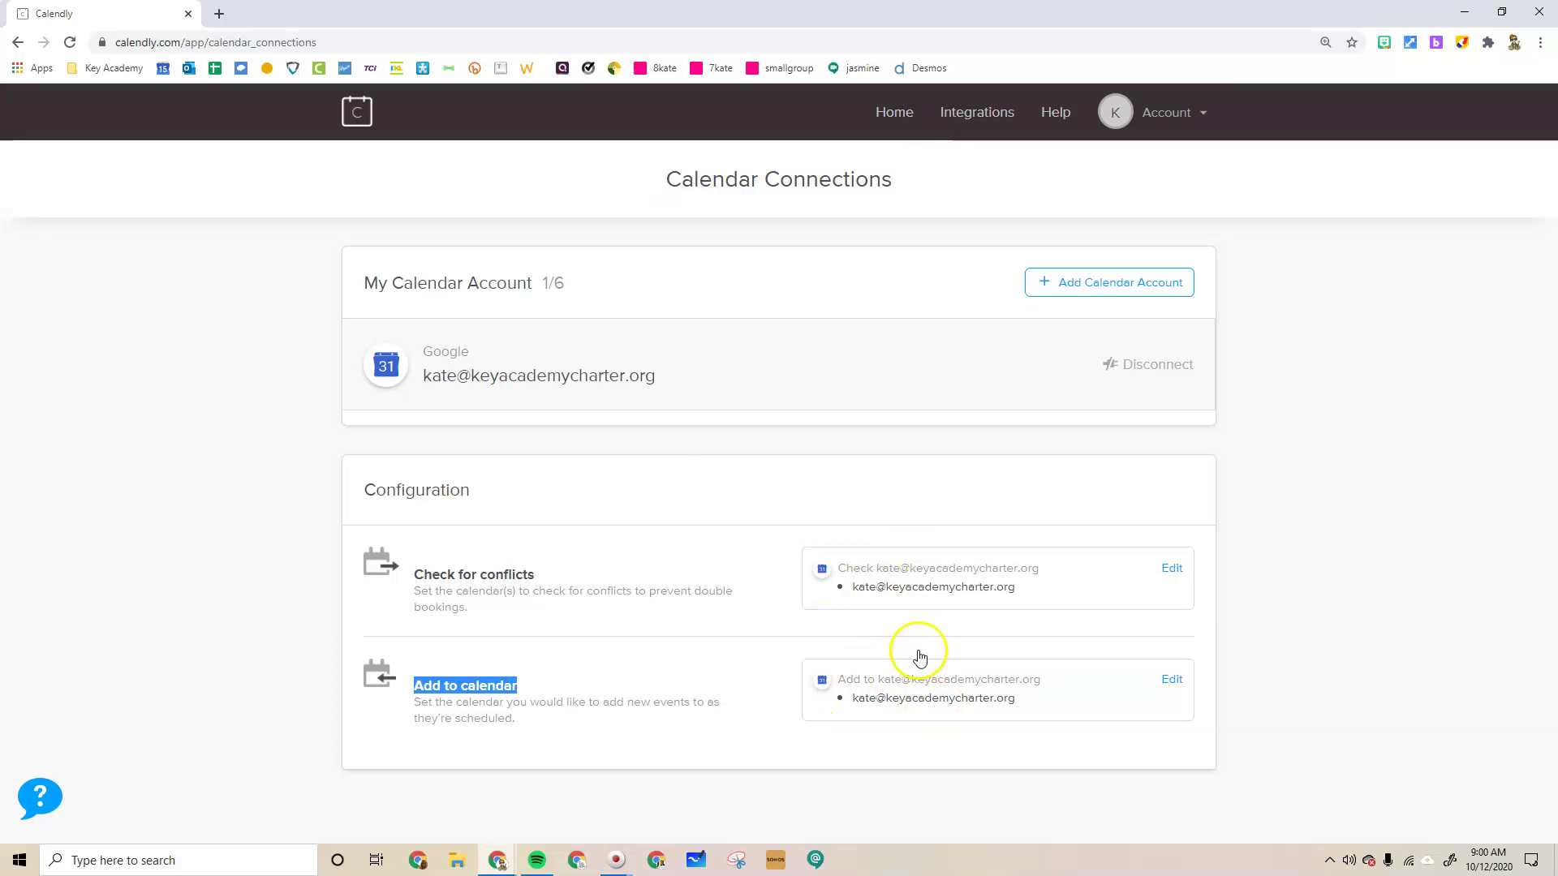
pyautogui.moveTo(659, 376); pyautogui.dragTo(534, 375)
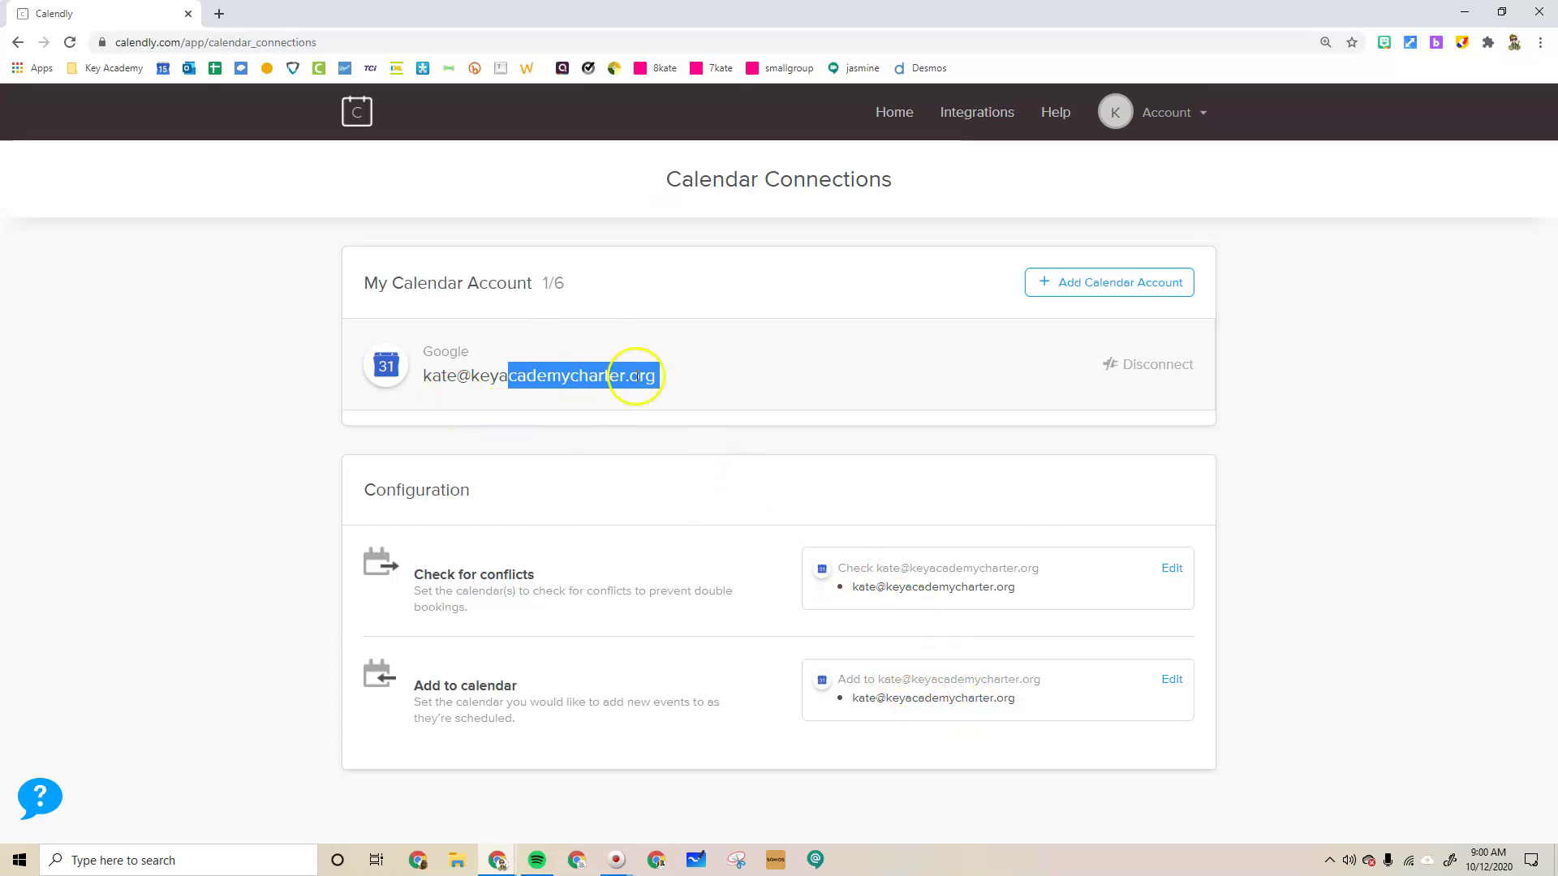
pyautogui.click(573, 527)
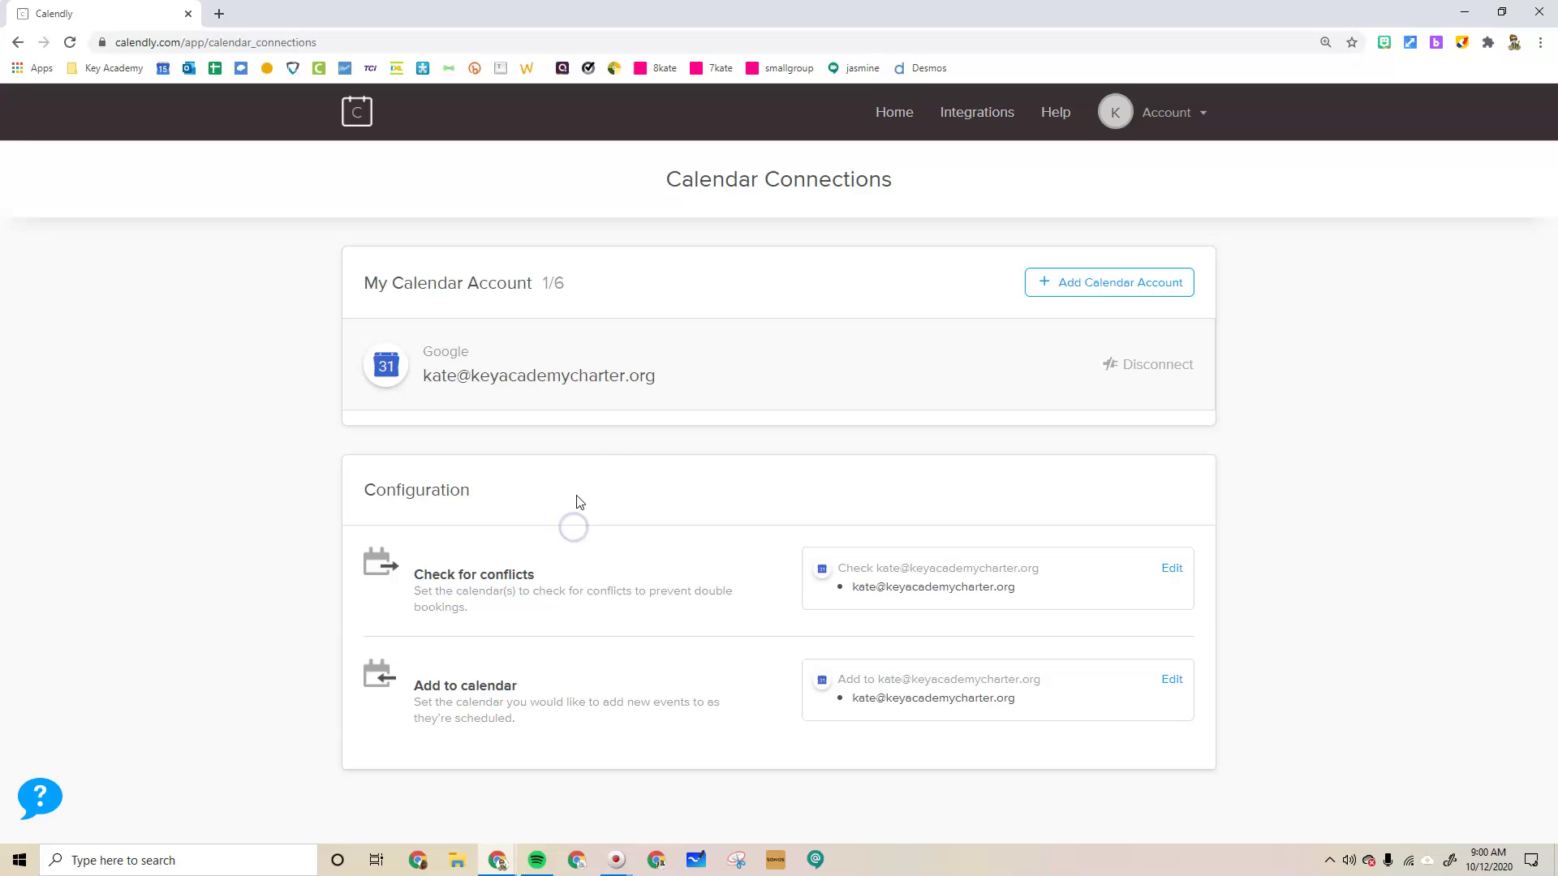
# Start a new One-on-One event type from the Home page
pyautogui.click(905, 113)
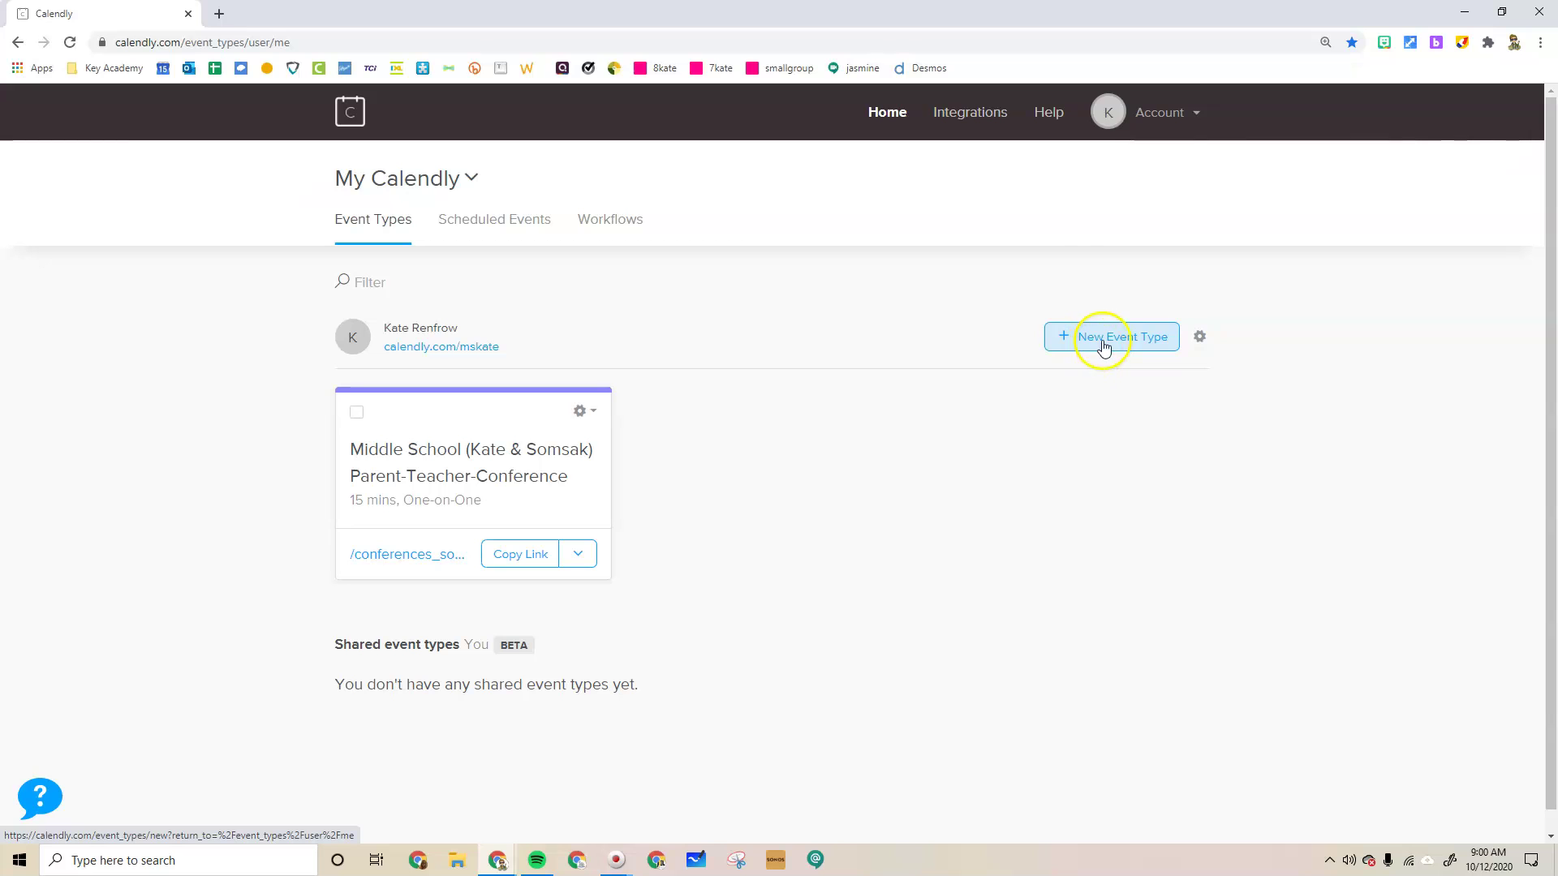
pyautogui.click(1102, 342)
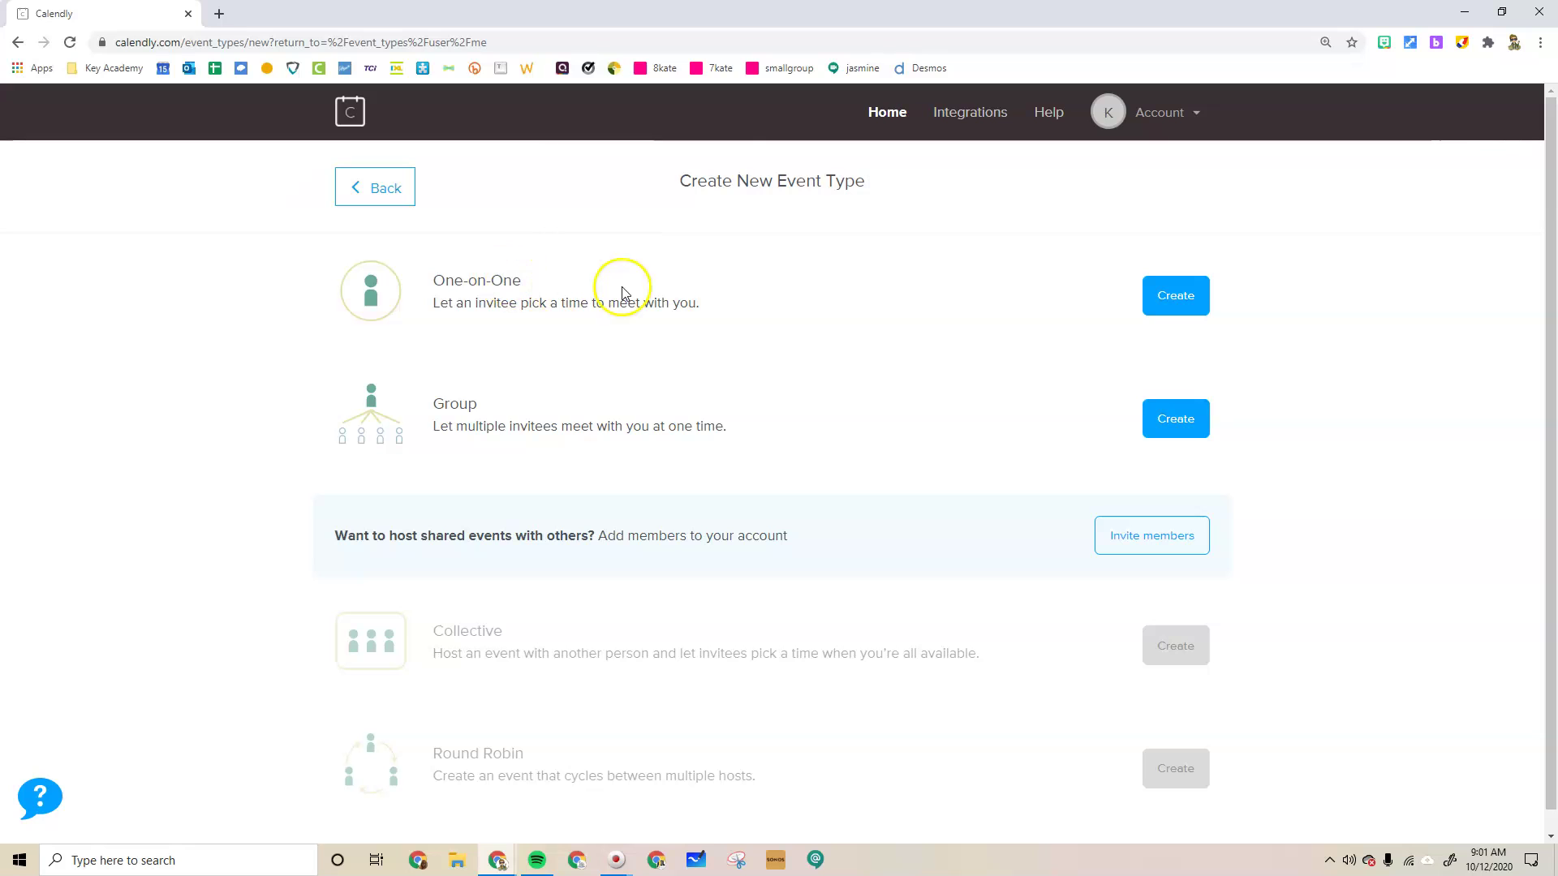
pyautogui.click(1176, 297)
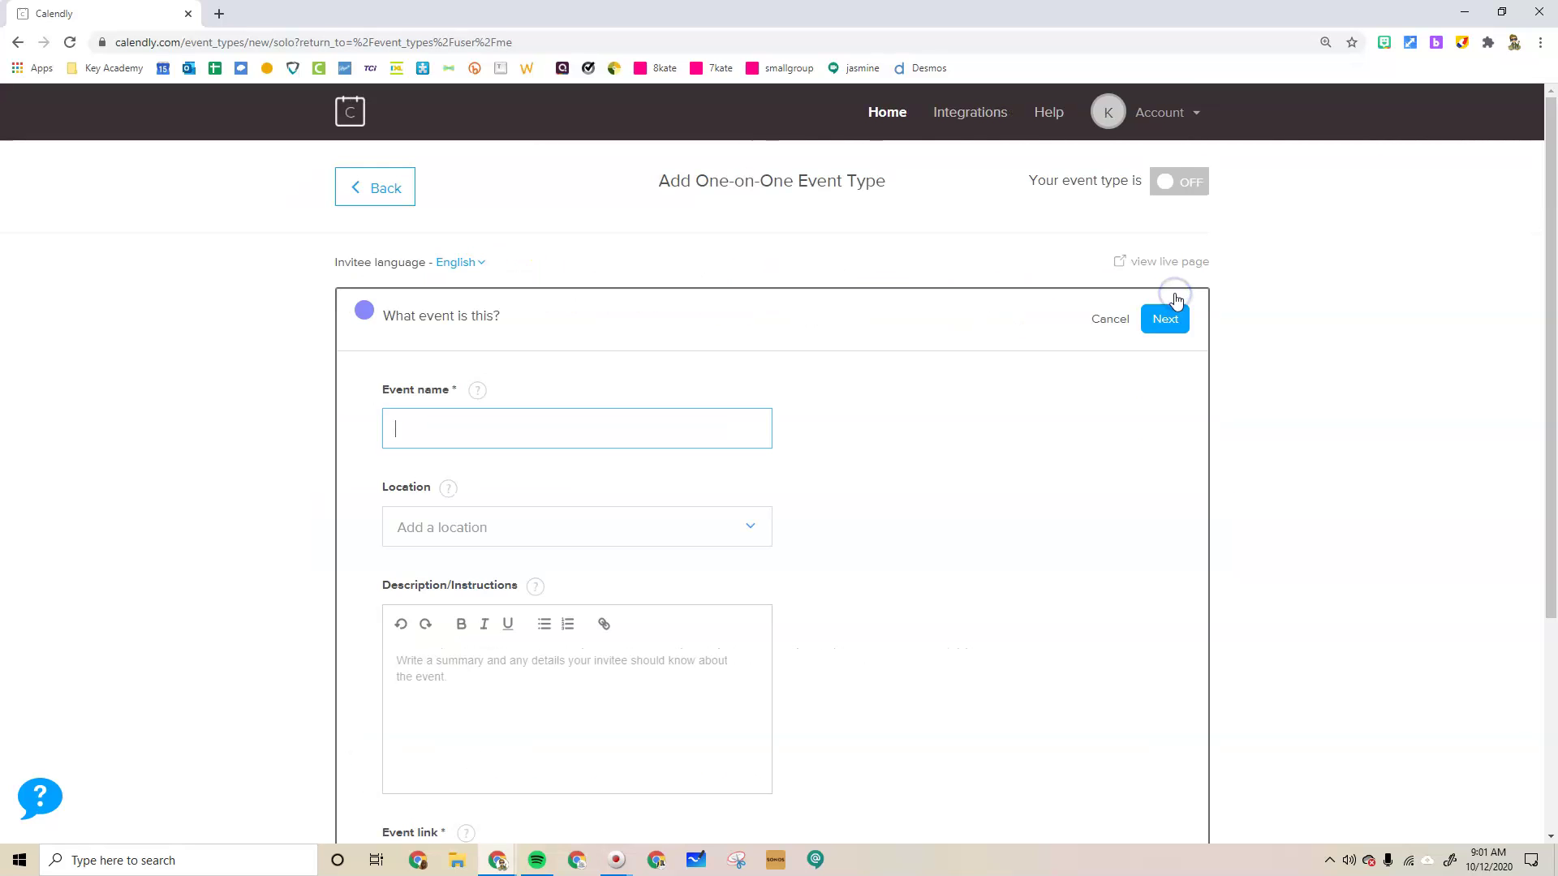
# Name the event 'Parent Teacher Conferences' and set its location to Zoom
pyautogui.click(499, 434)
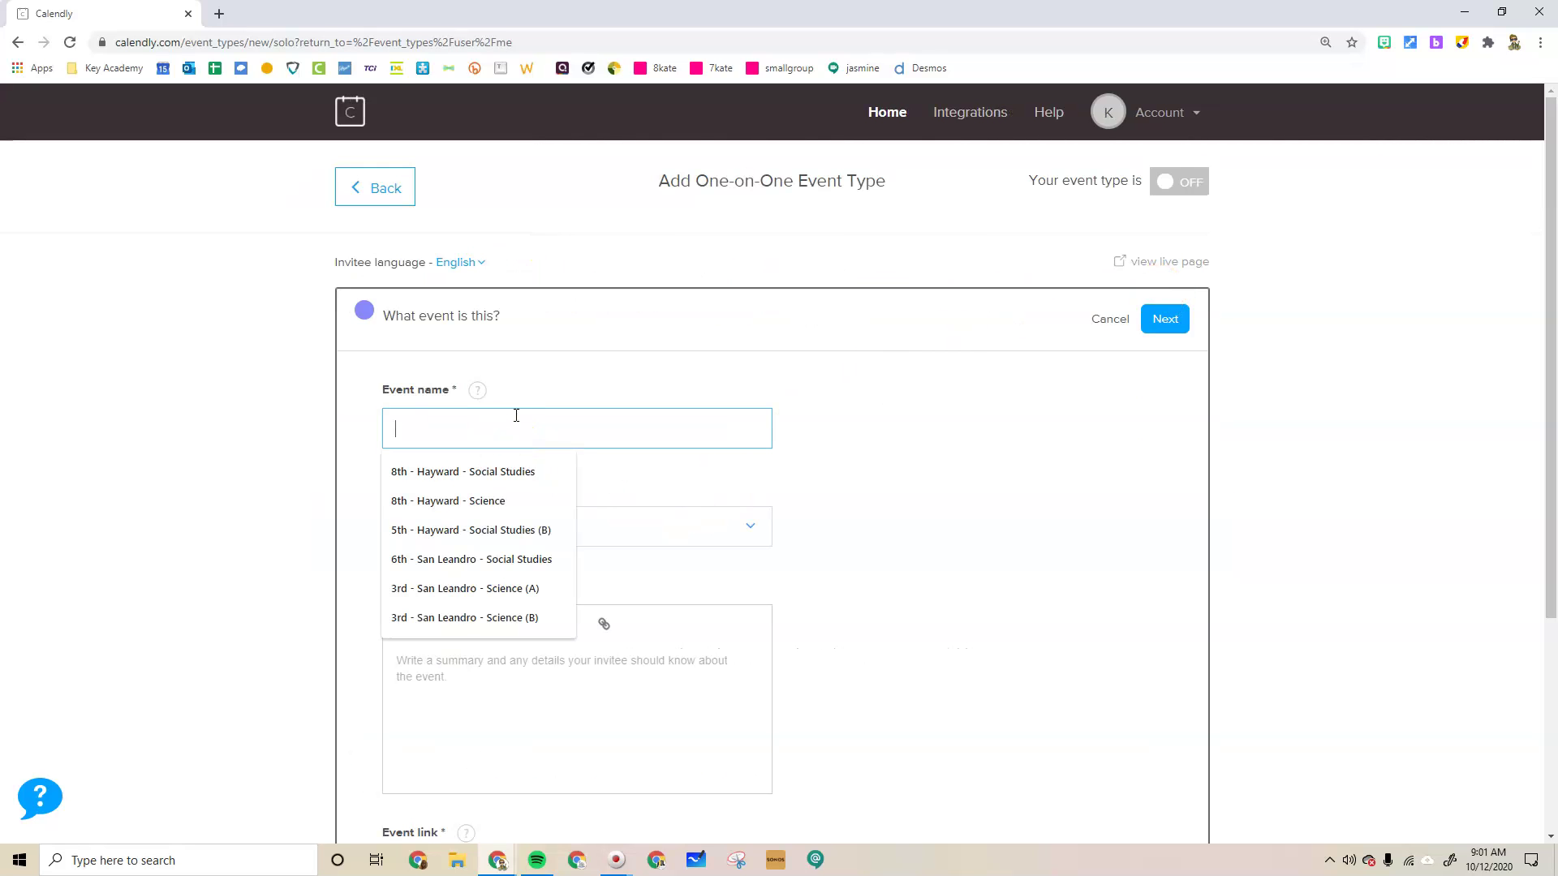
pyautogui.write('Parent Teacher COnfere')
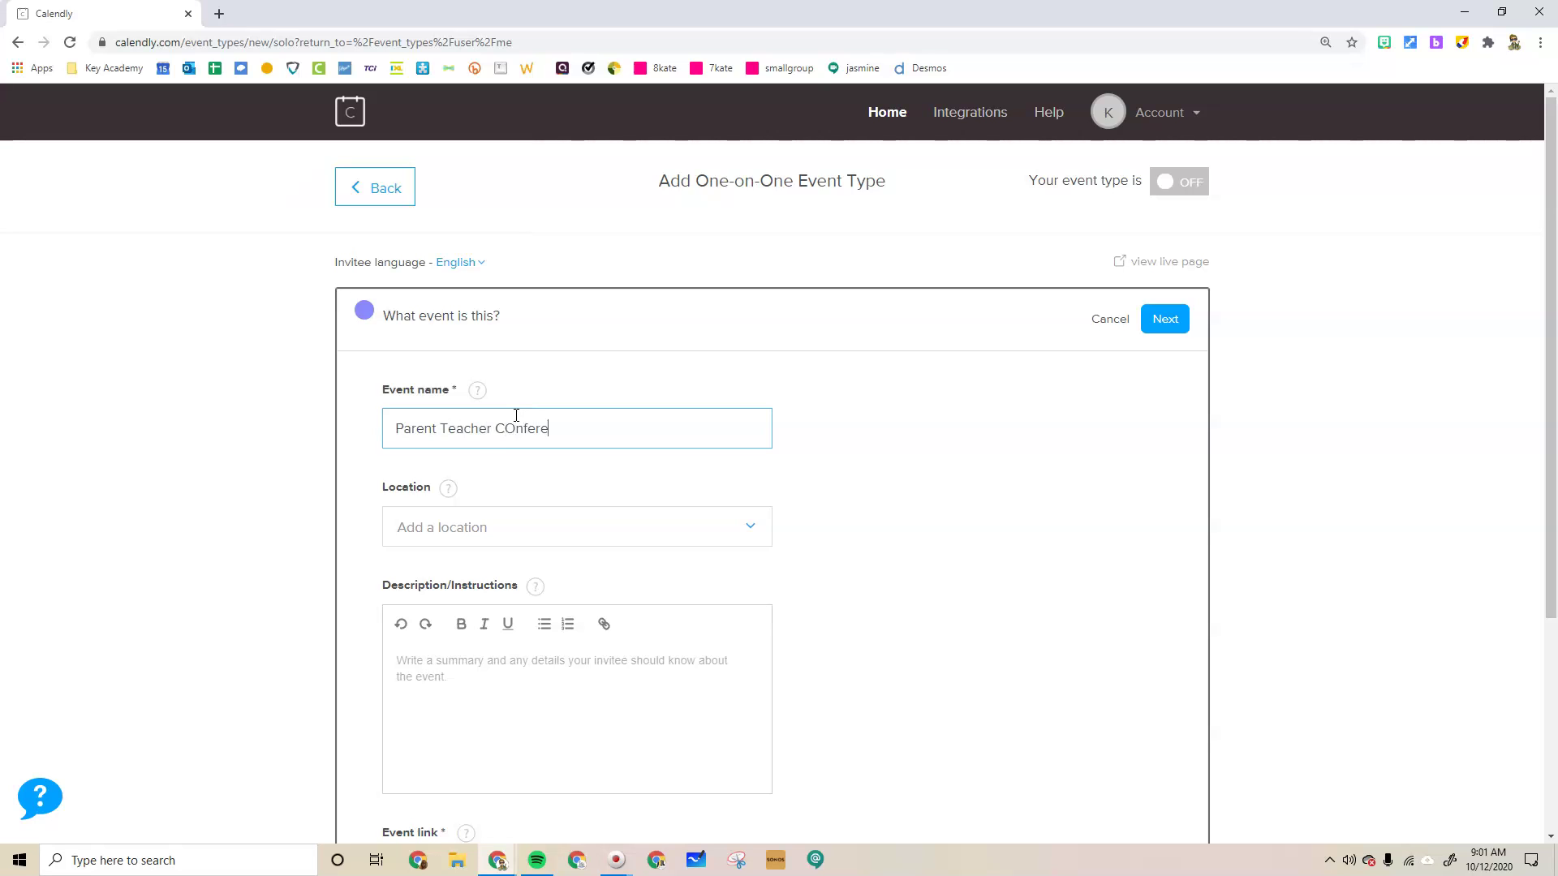
pyautogui.press('BackSpace')
pyautogui.press('BackSpace')
pyautogui.press('BackSpace')
pyautogui.press('BackSpace')
pyautogui.press('BackSpace')
pyautogui.press('BackSpace')
pyautogui.scroll(-2, 452, 456)
pyautogui.click(619, 363)
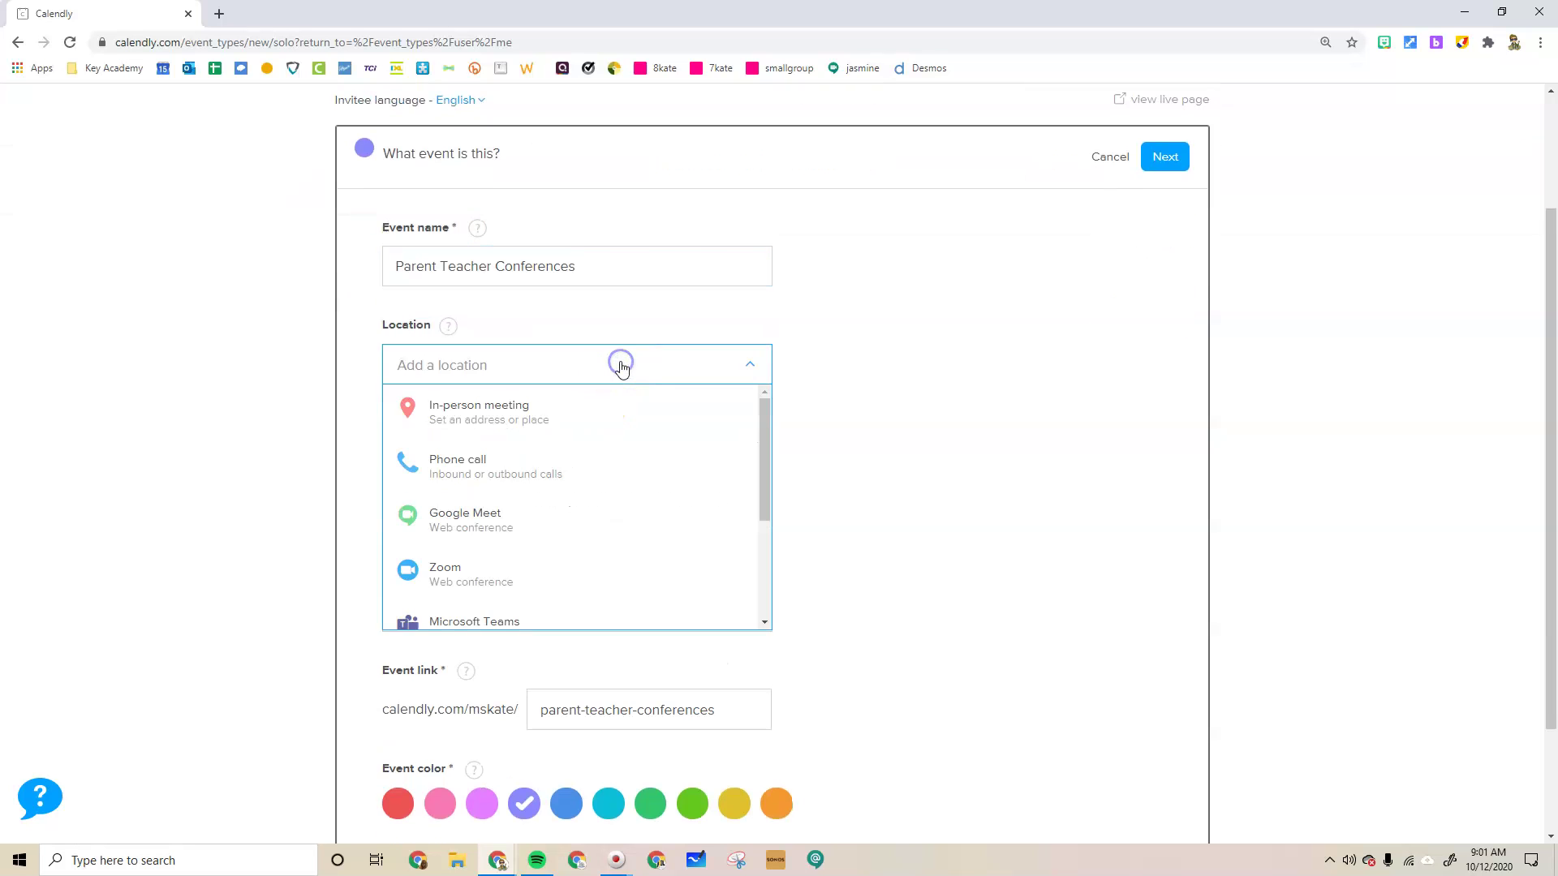
pyautogui.click(508, 583)
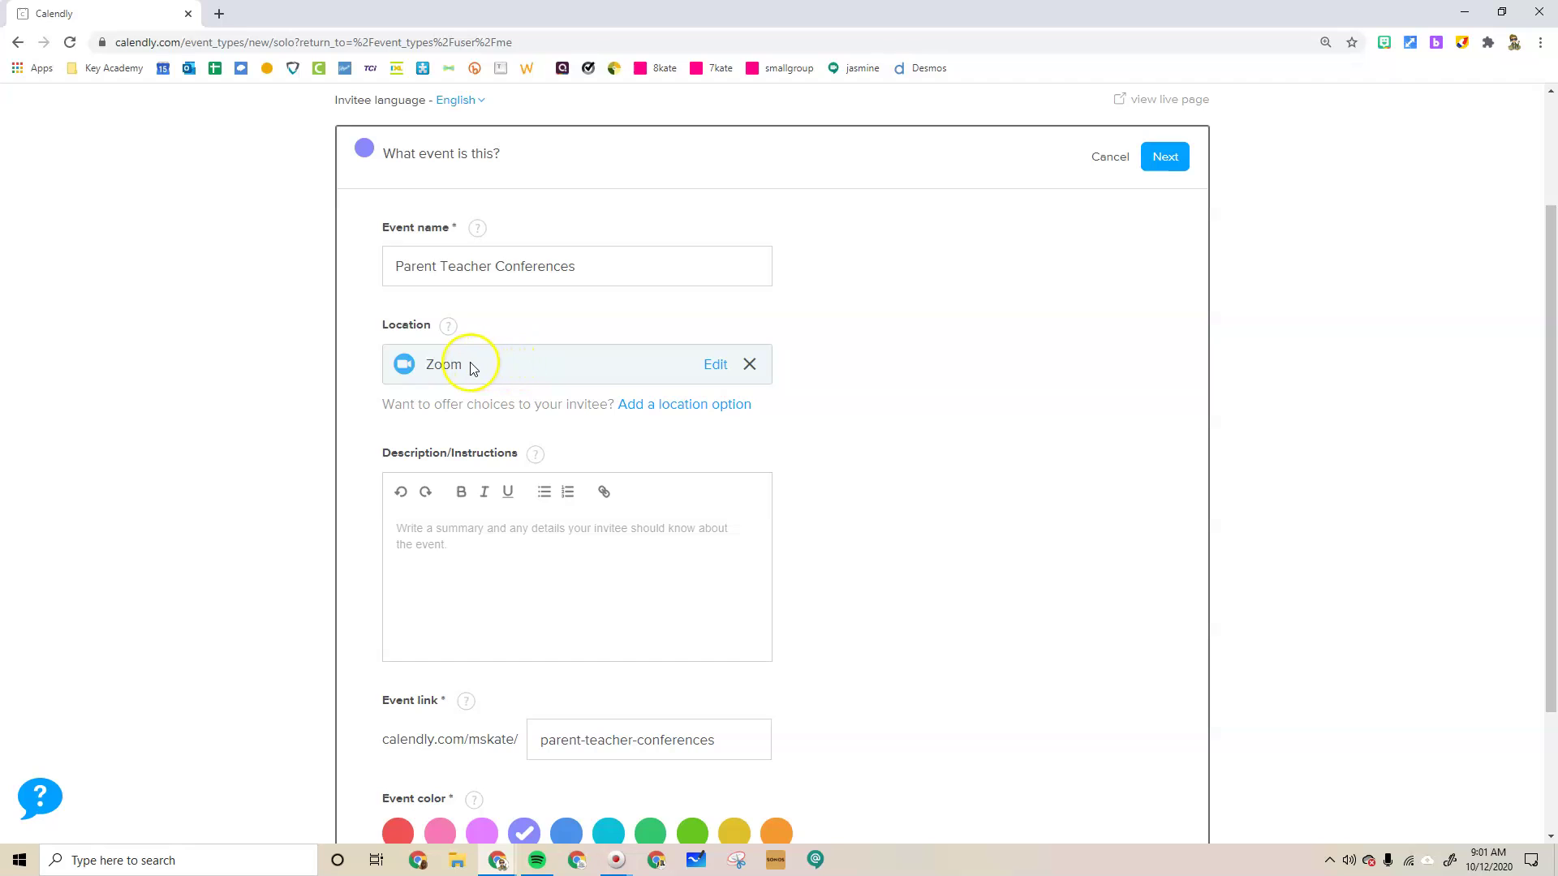
# Add a short description to the Parent Teacher Conferences event
pyautogui.scroll(-1, 494, 503)
pyautogui.click(451, 439)
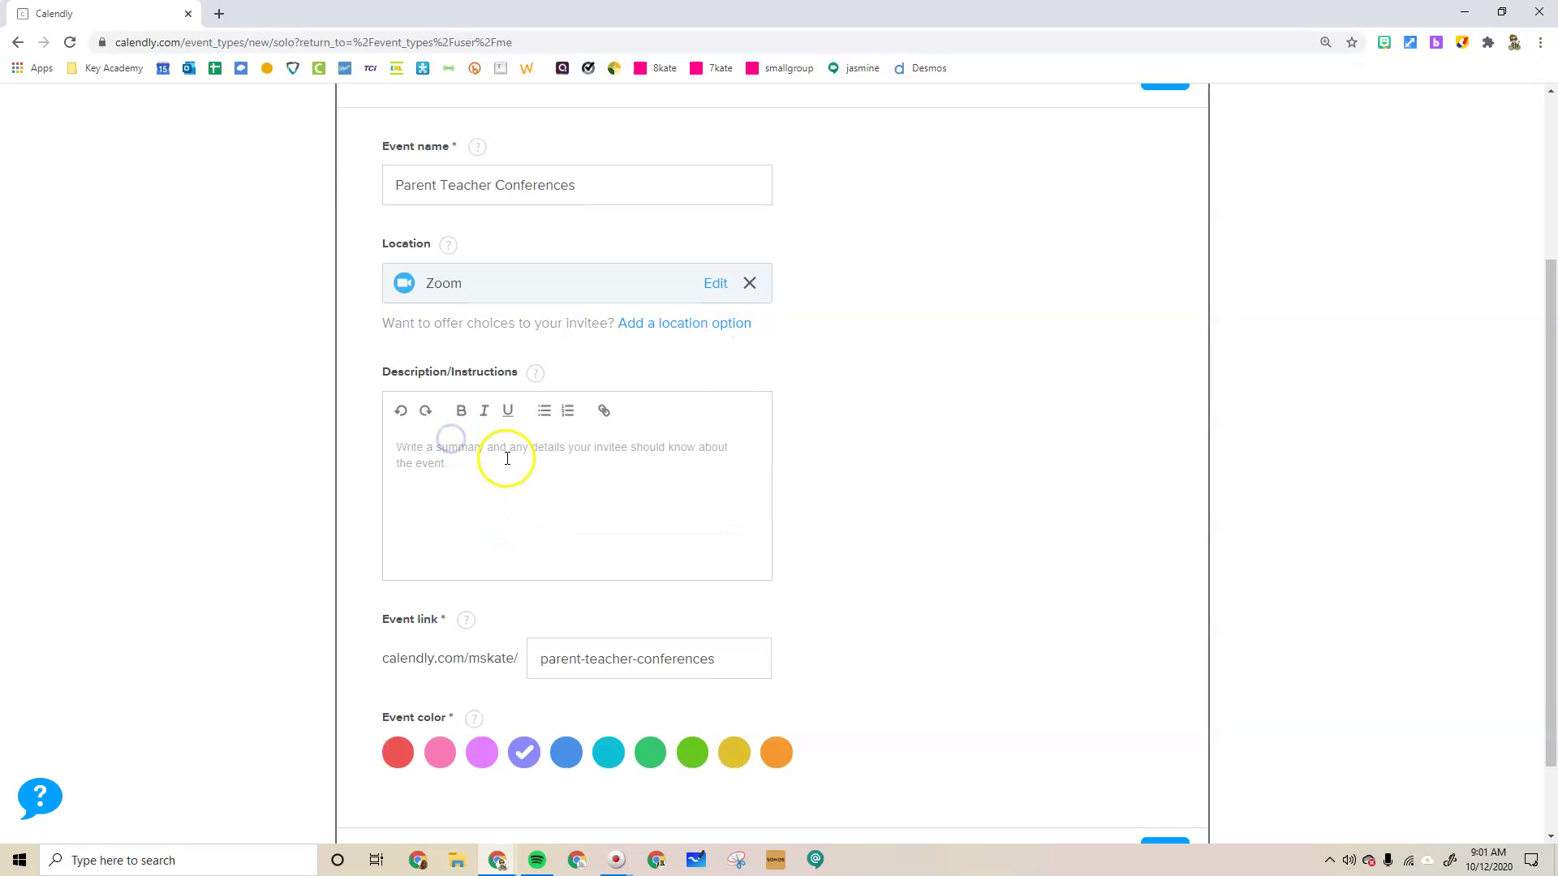
pyautogui.write('Parents meeting with teachers')
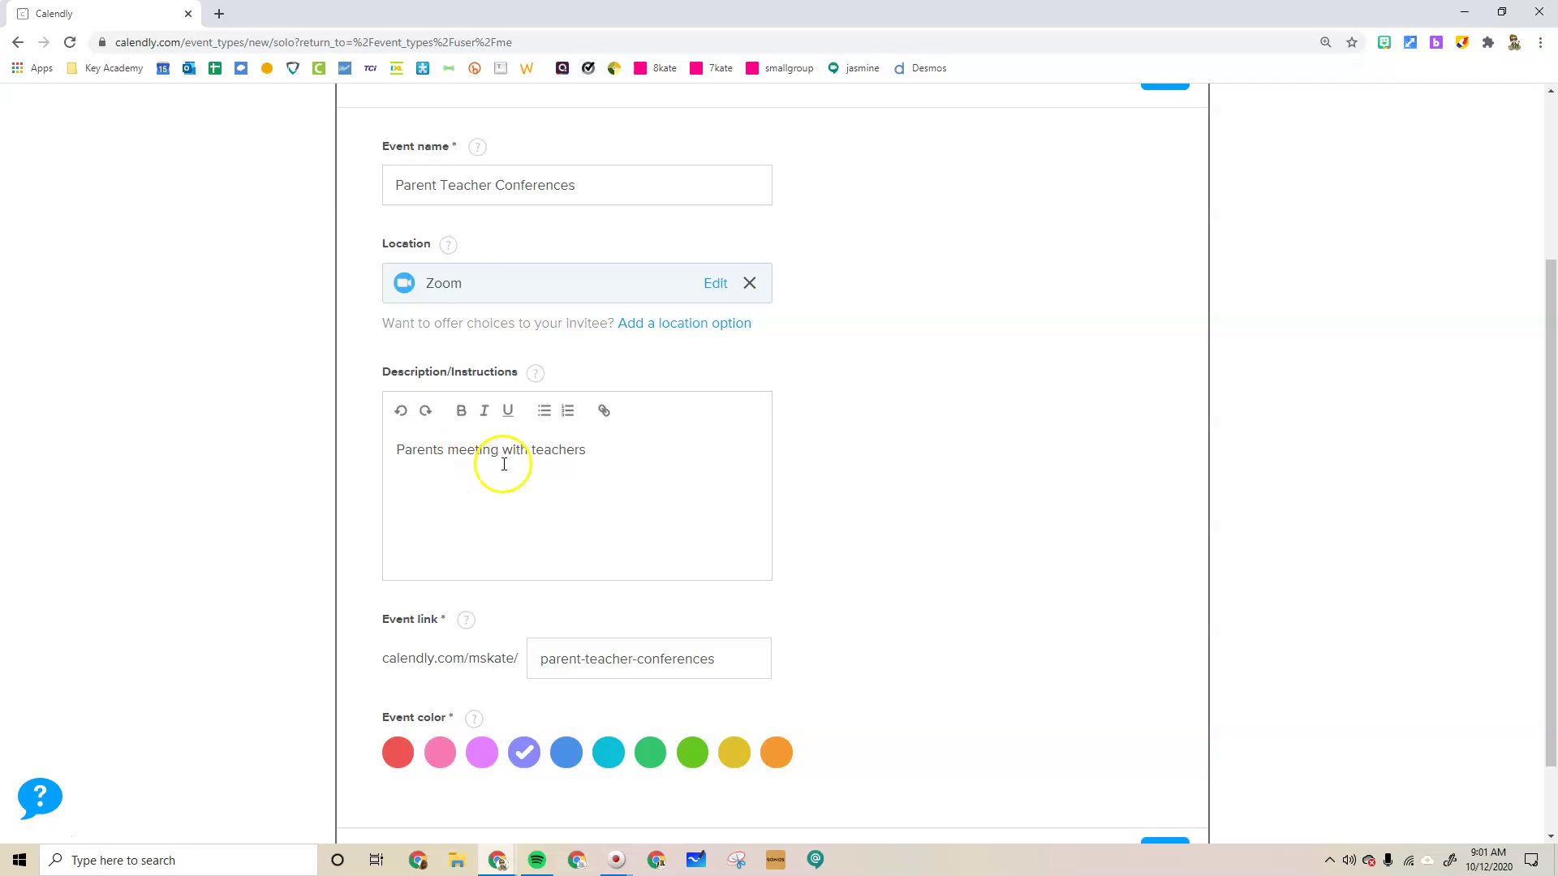
pyautogui.scroll(-1, 495, 459)
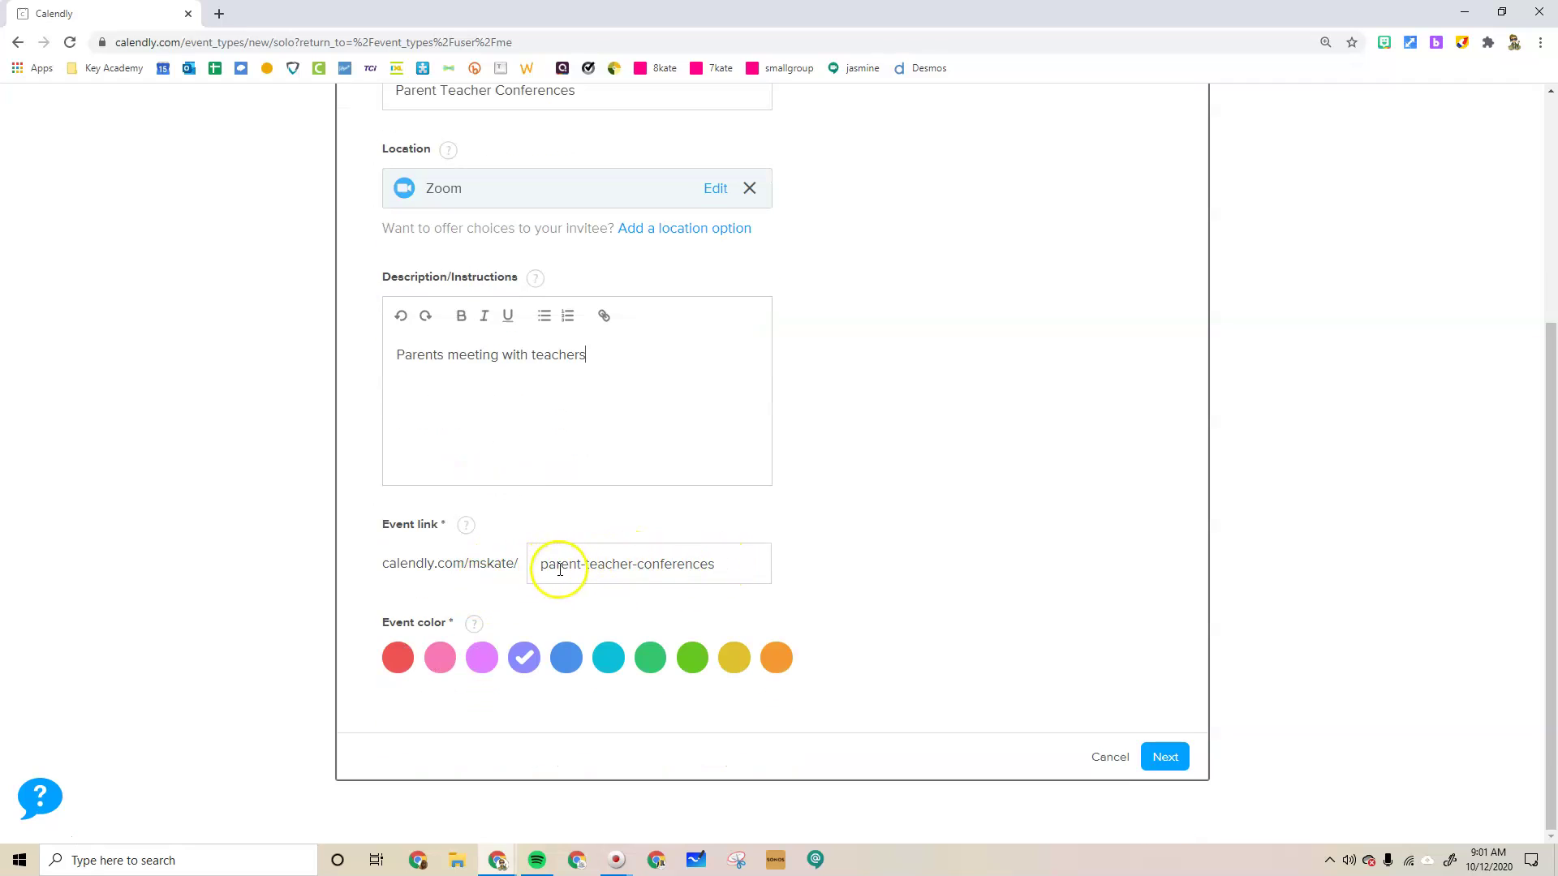
# Check the parent-teacher-conferences event link and set the event colour to yellow
pyautogui.moveTo(469, 561); pyautogui.dragTo(508, 561)
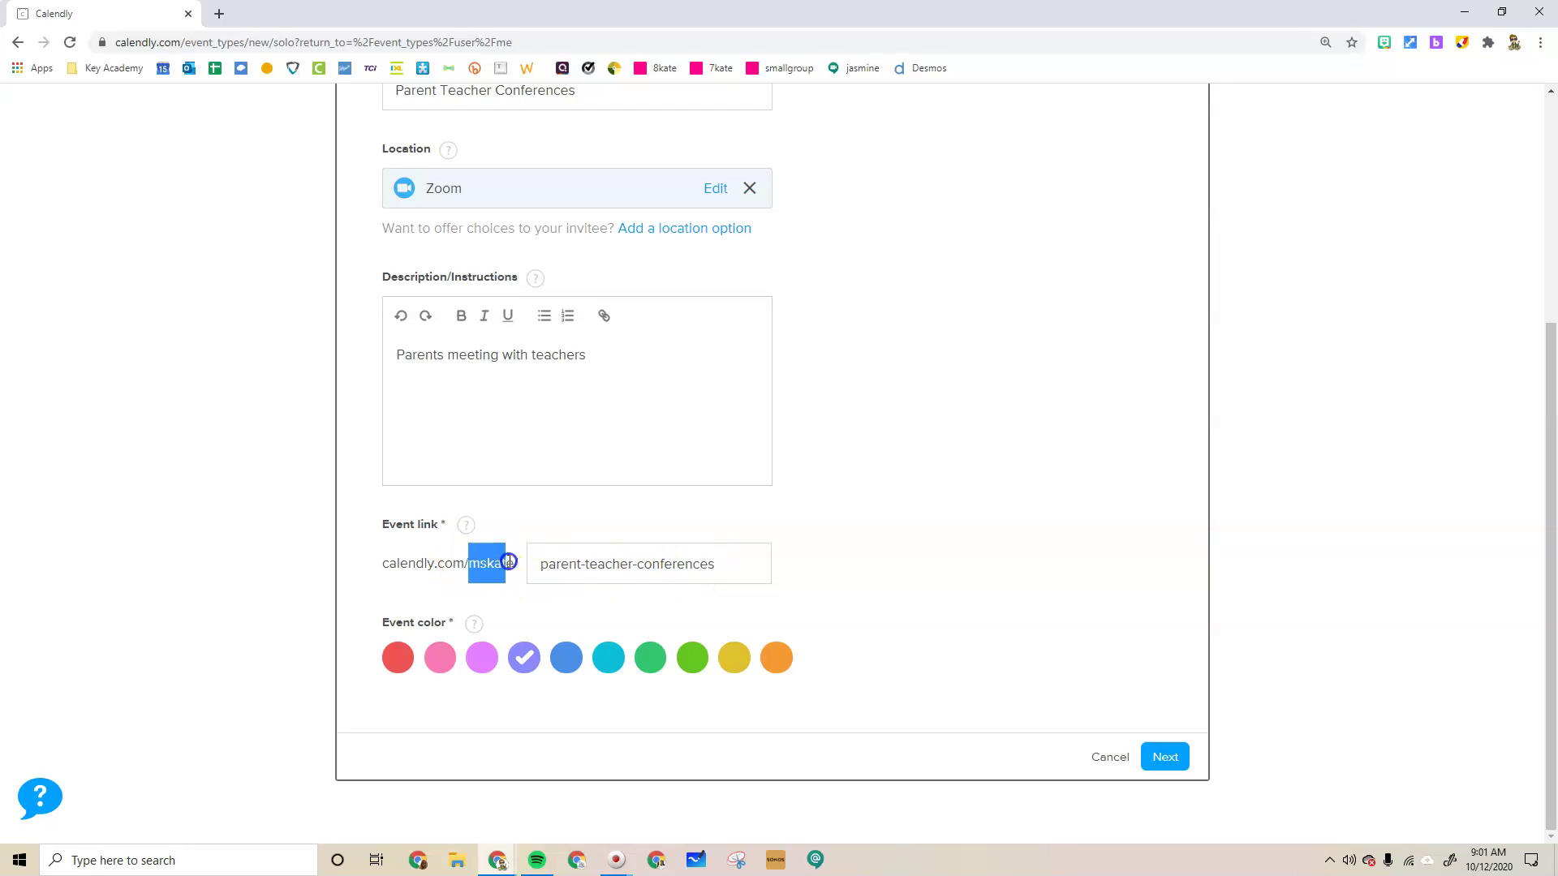
pyautogui.click(597, 563)
pyautogui.click(733, 658)
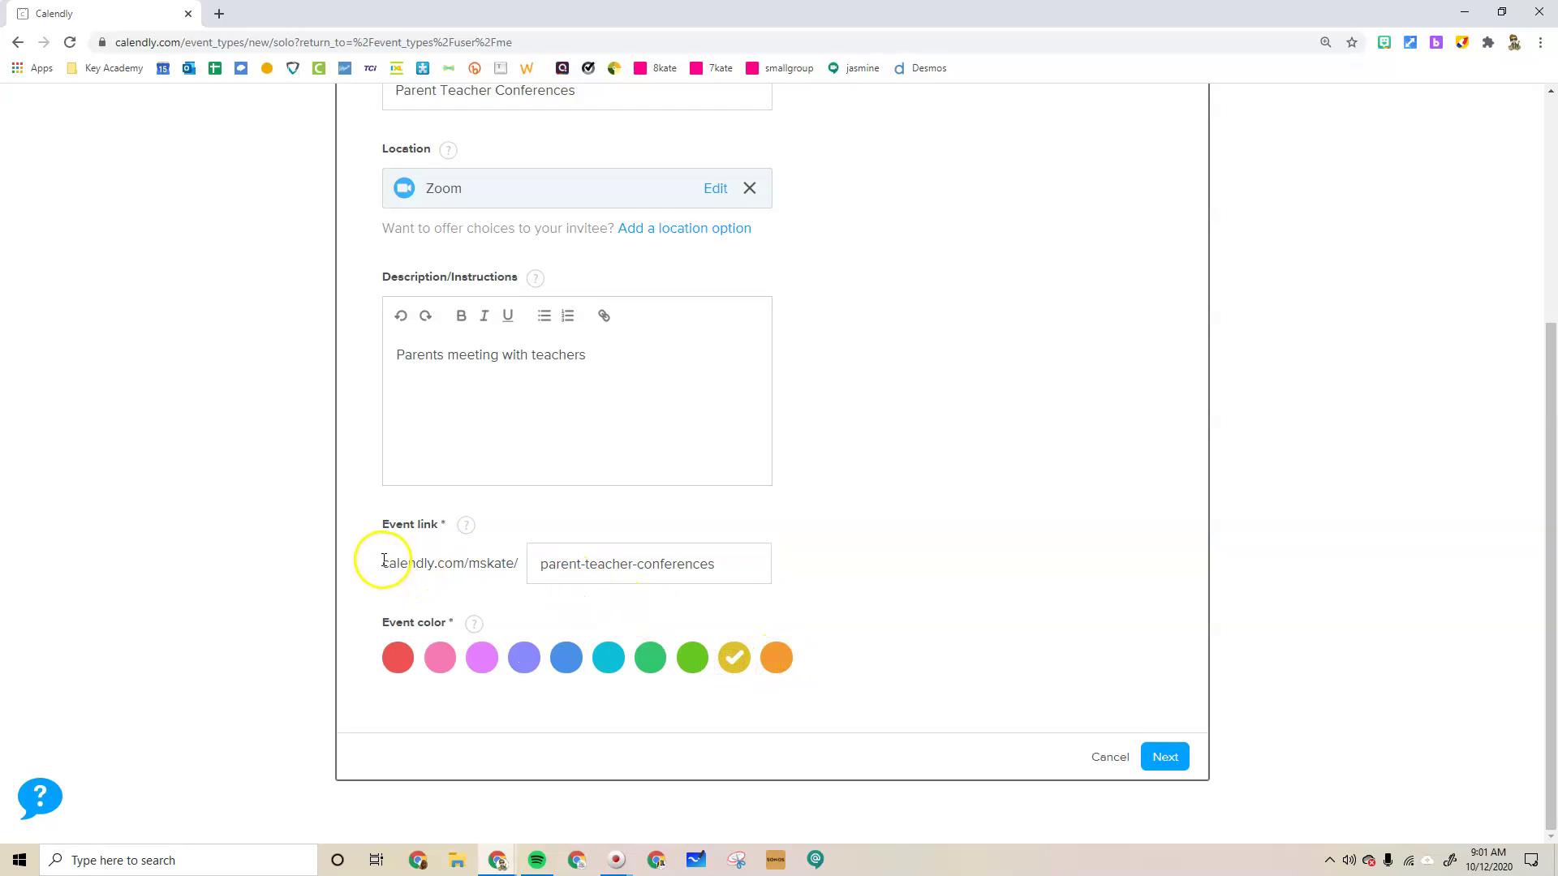
pyautogui.moveTo(384, 559); pyautogui.dragTo(585, 566)
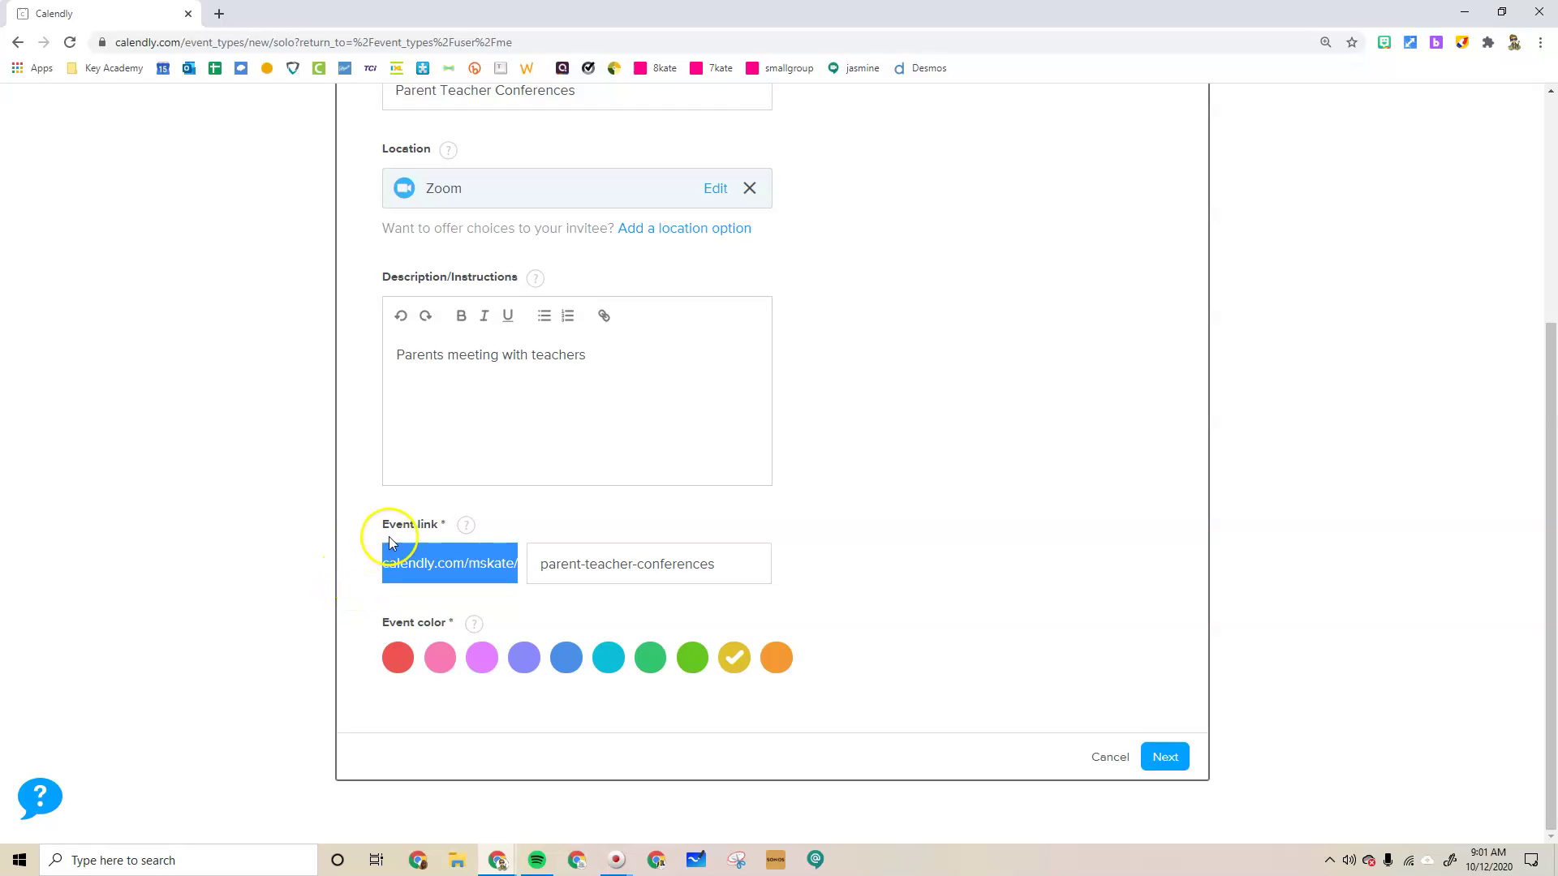
pyautogui.click(369, 551)
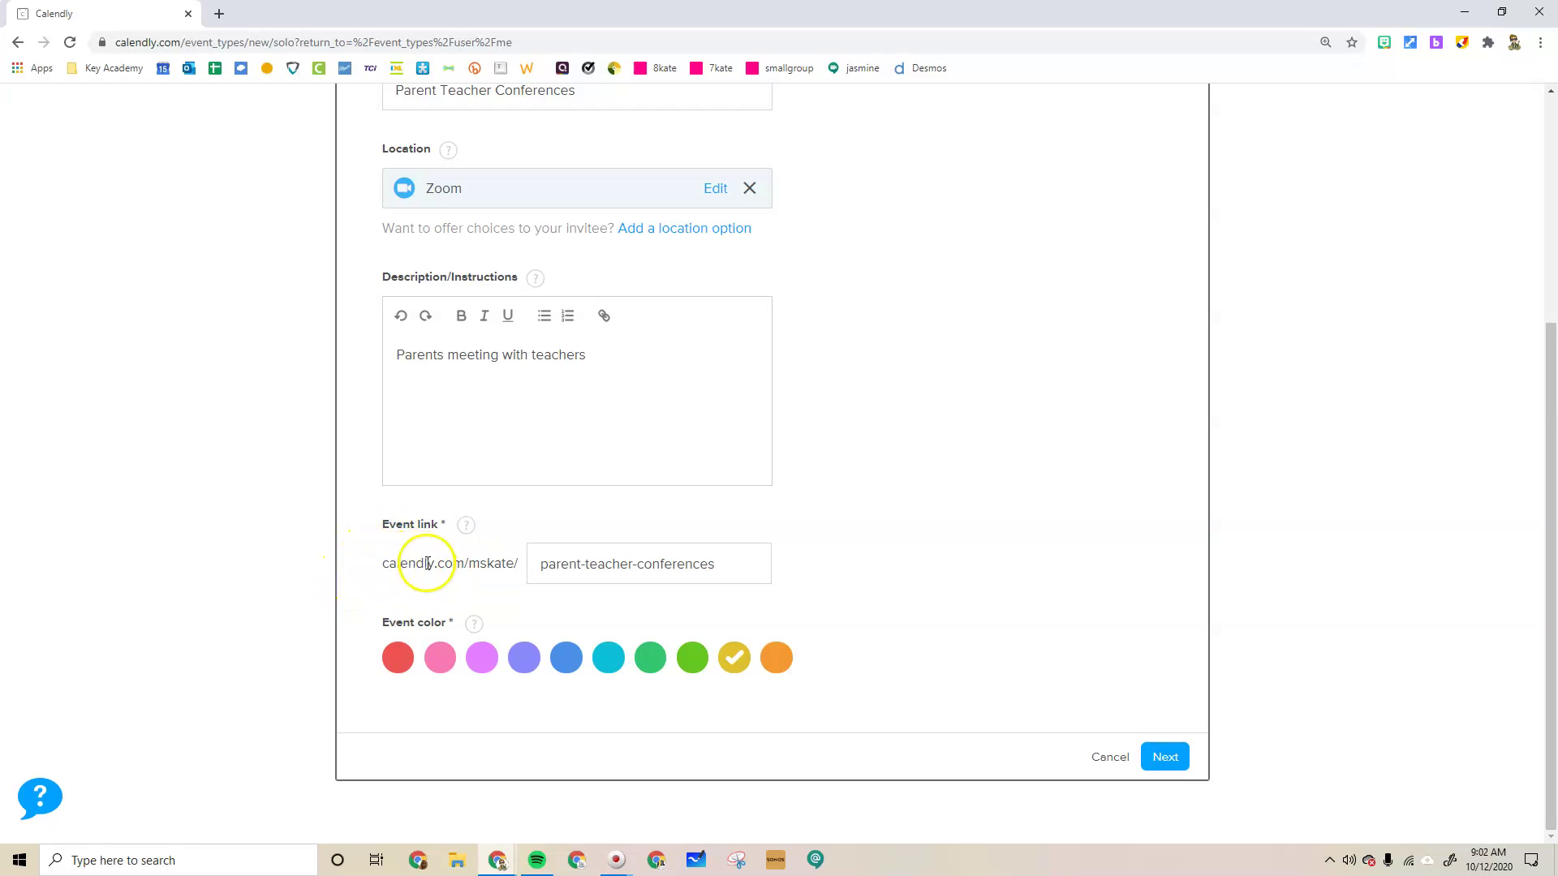
# Save the event details with Next to reach the booking-time settings
pyautogui.scroll(3, 483, 584)
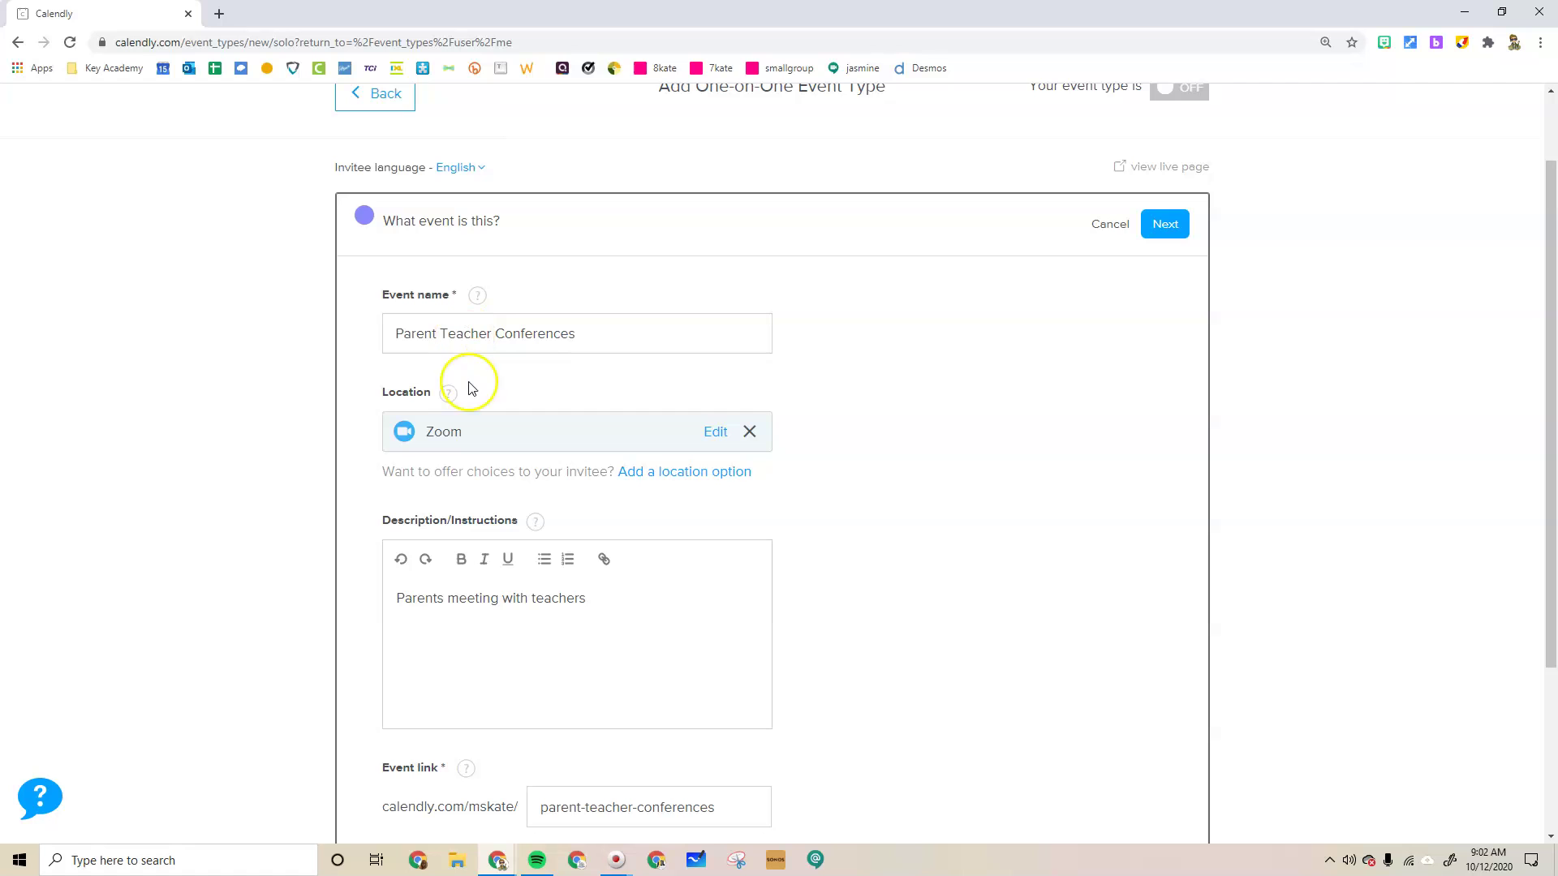
pyautogui.scroll(-2, 452, 428)
pyautogui.scroll(-1, 503, 405)
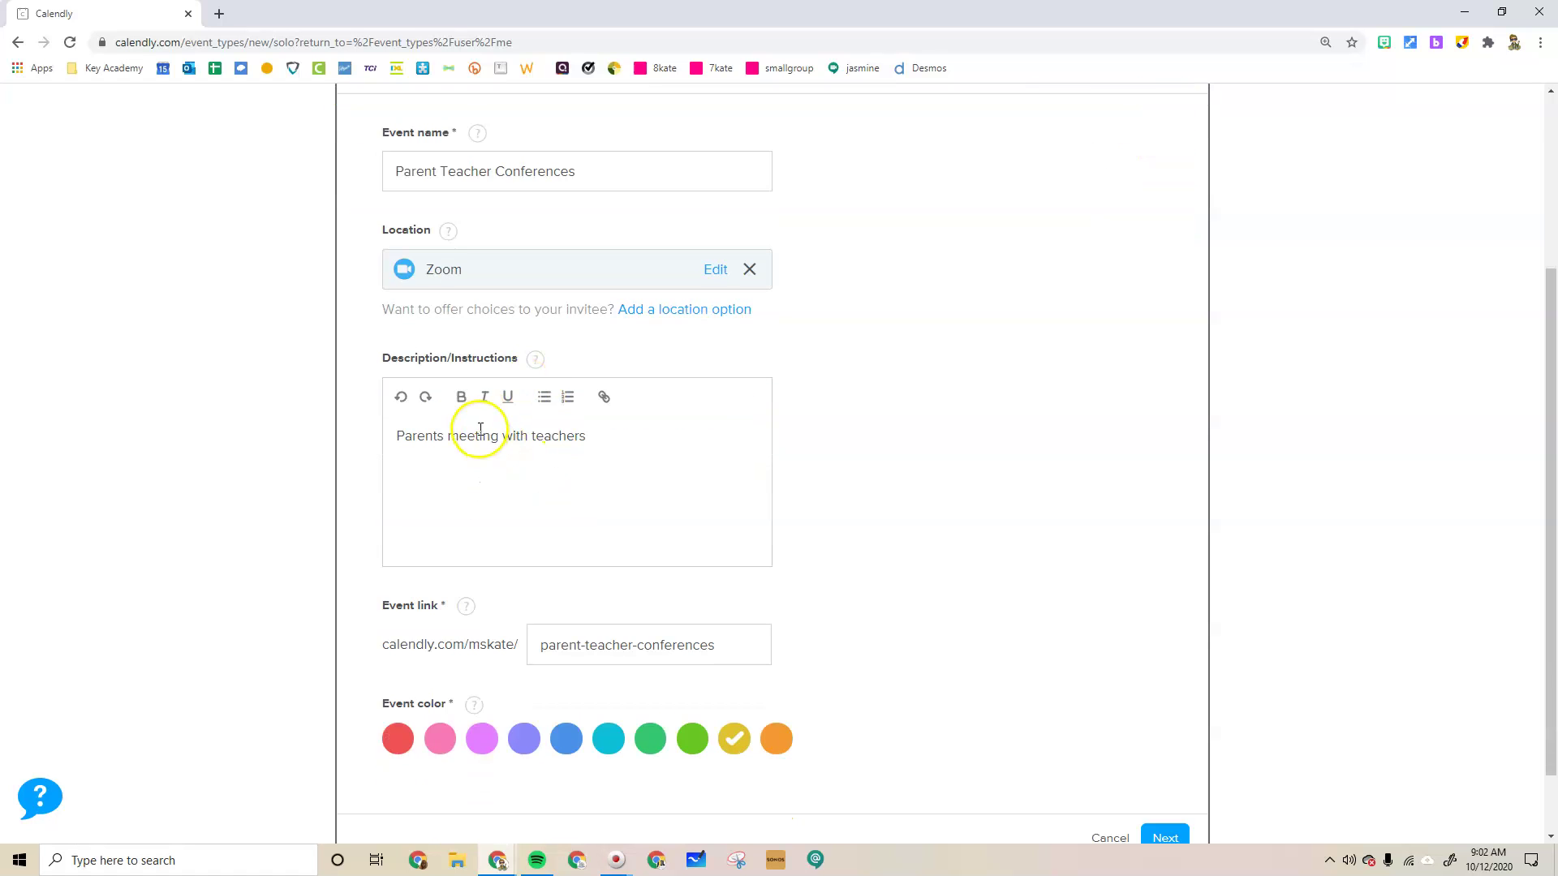
pyautogui.scroll(-1, 480, 428)
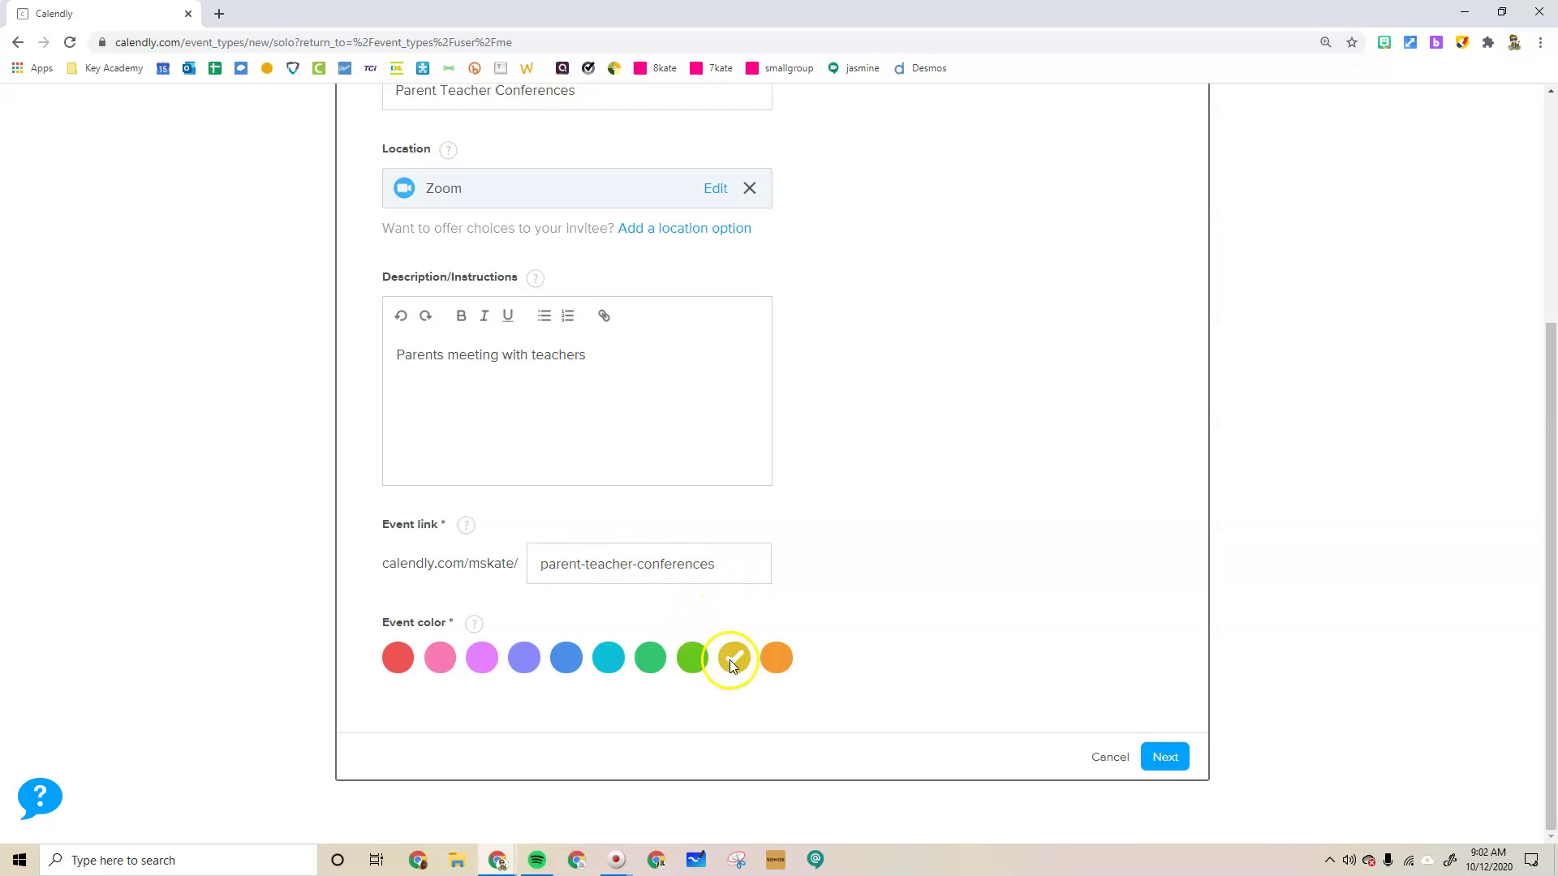
pyautogui.click(1178, 762)
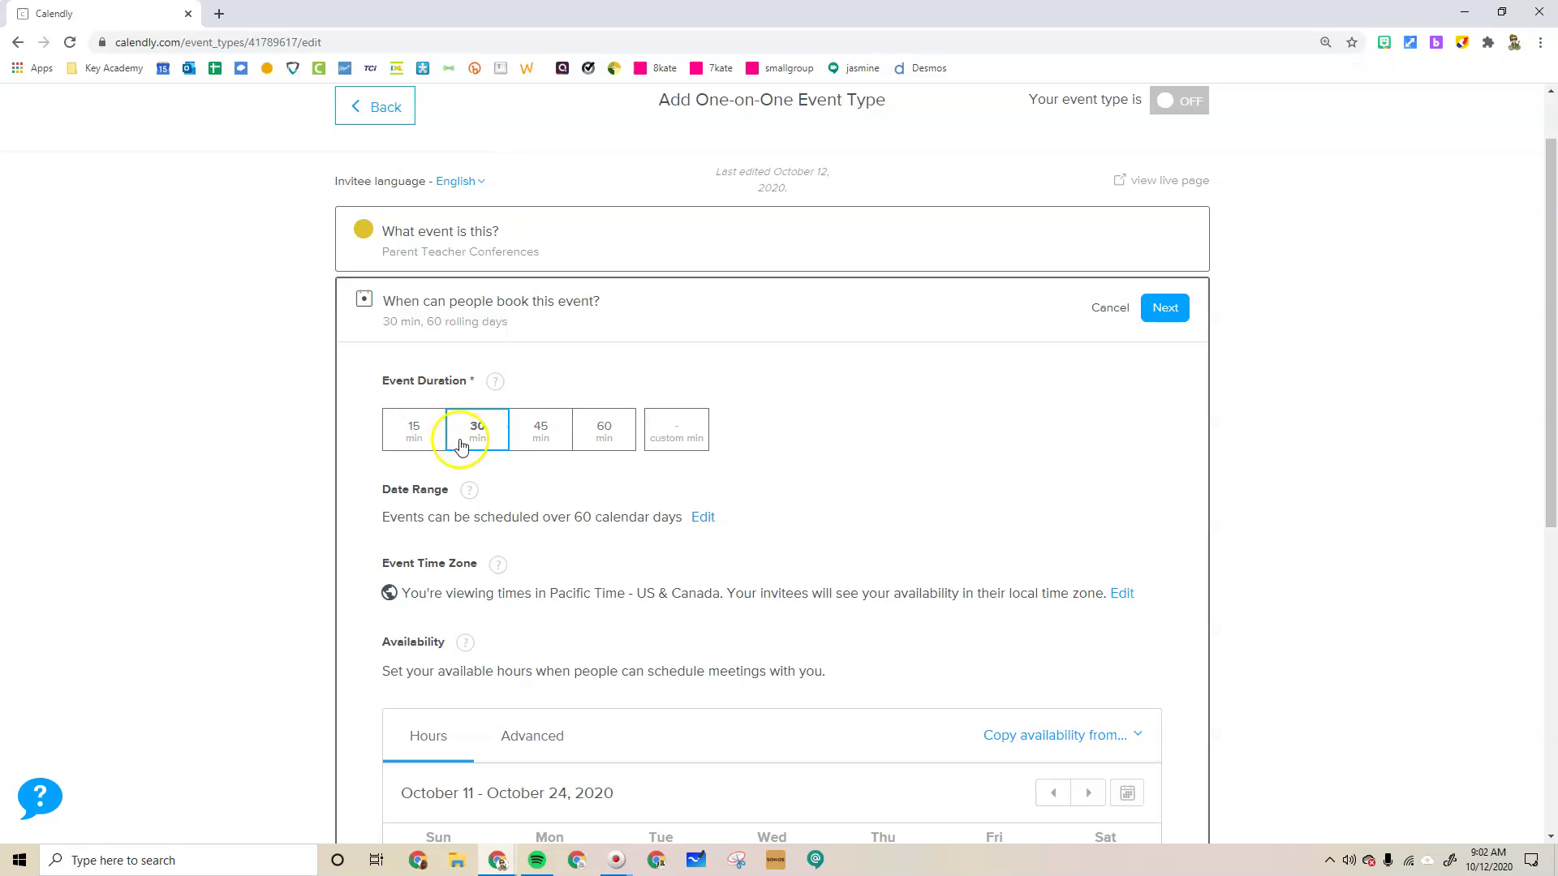
# Set the event duration to 15 min and scroll to the weekday availability calendar
pyautogui.click(424, 440)
pyautogui.click(682, 439)
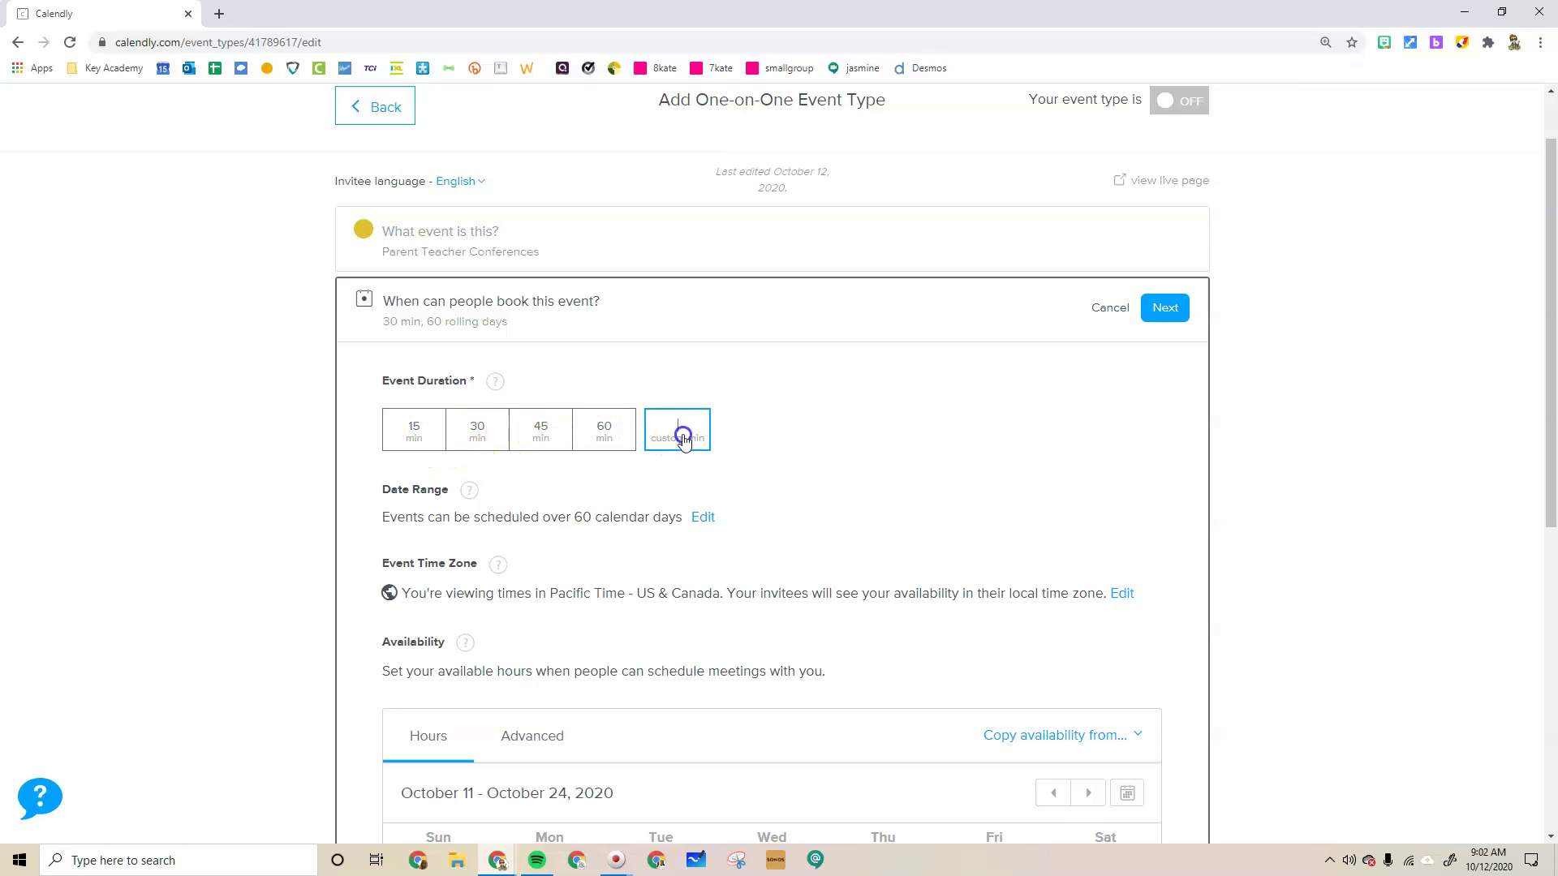
pyautogui.click(413, 425)
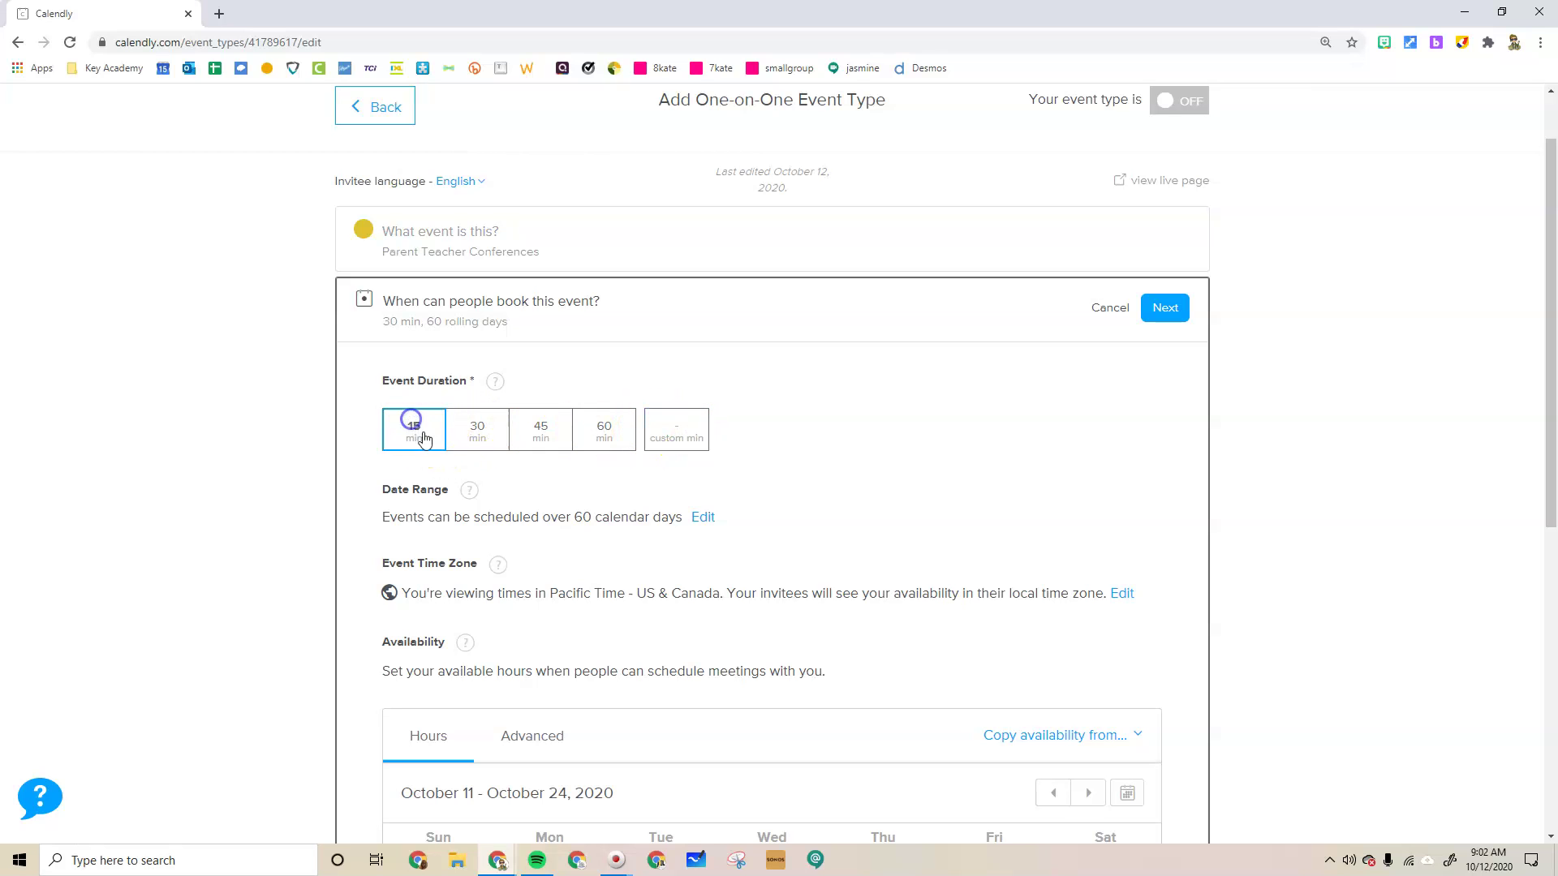
pyautogui.scroll(-2, 552, 381)
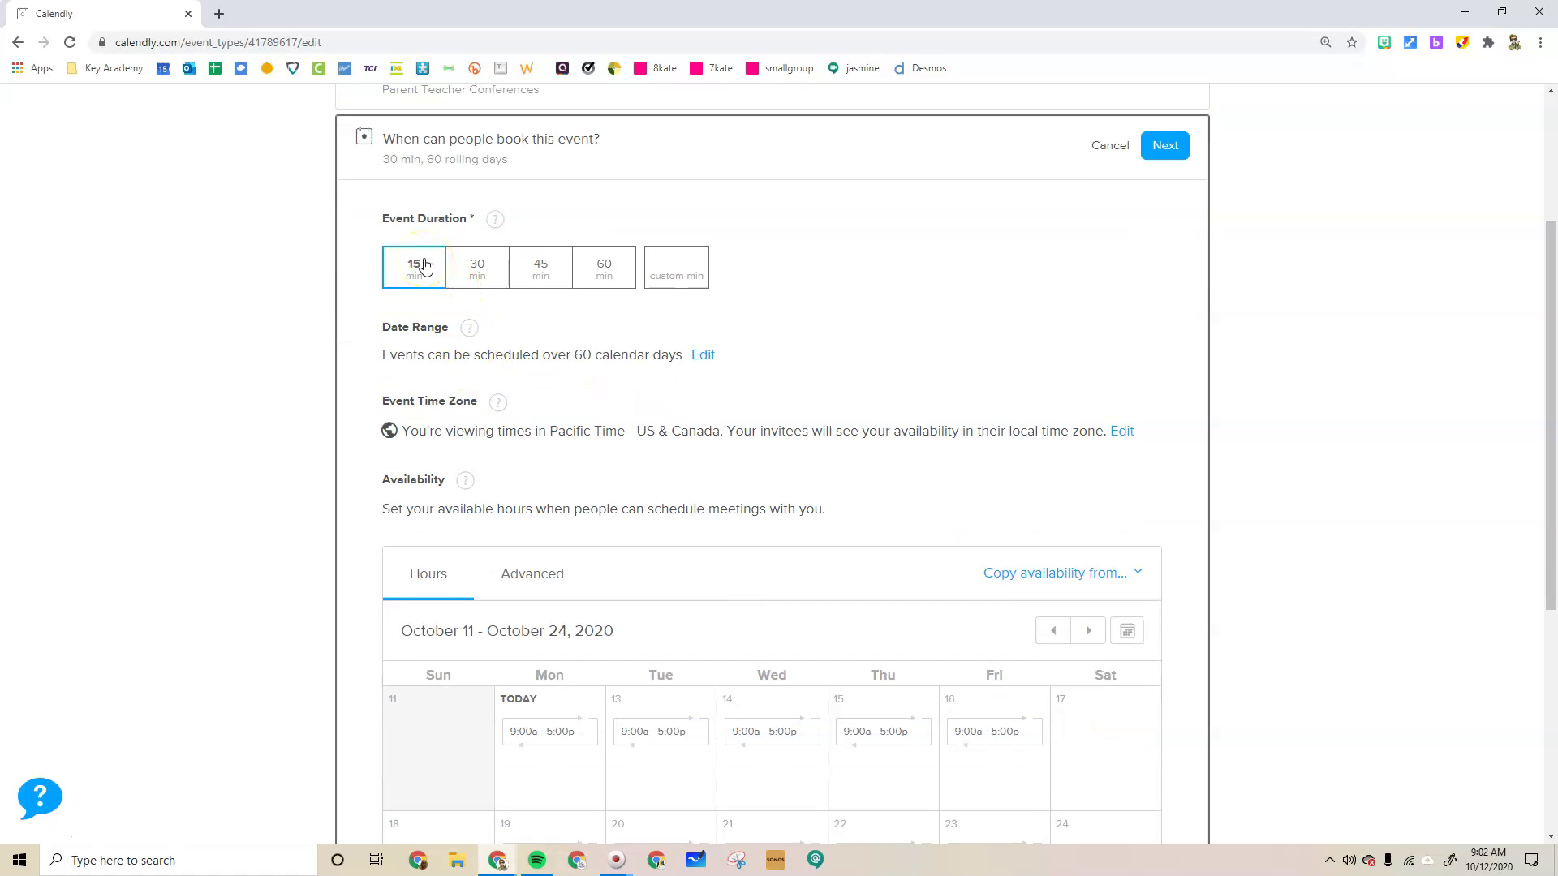
pyautogui.scroll(-3, 436, 258)
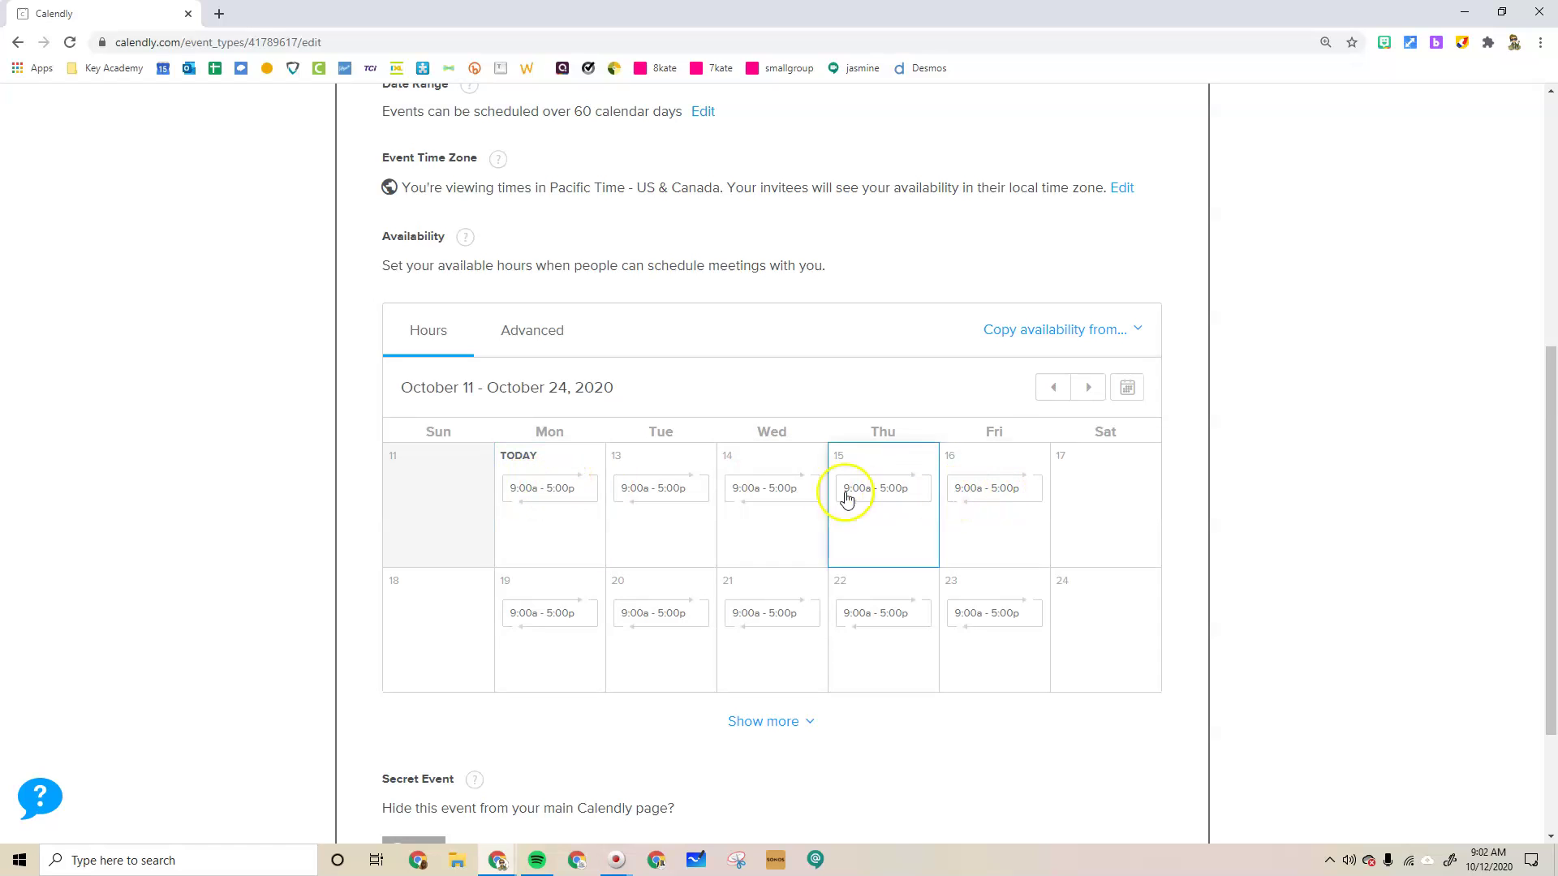
pyautogui.scroll(-2, 667, 527)
pyautogui.scroll(1, 649, 438)
# Delete Monday's 9:00–5:00 hours and apply the removal to all Mondays through Fridays
pyautogui.click(538, 408)
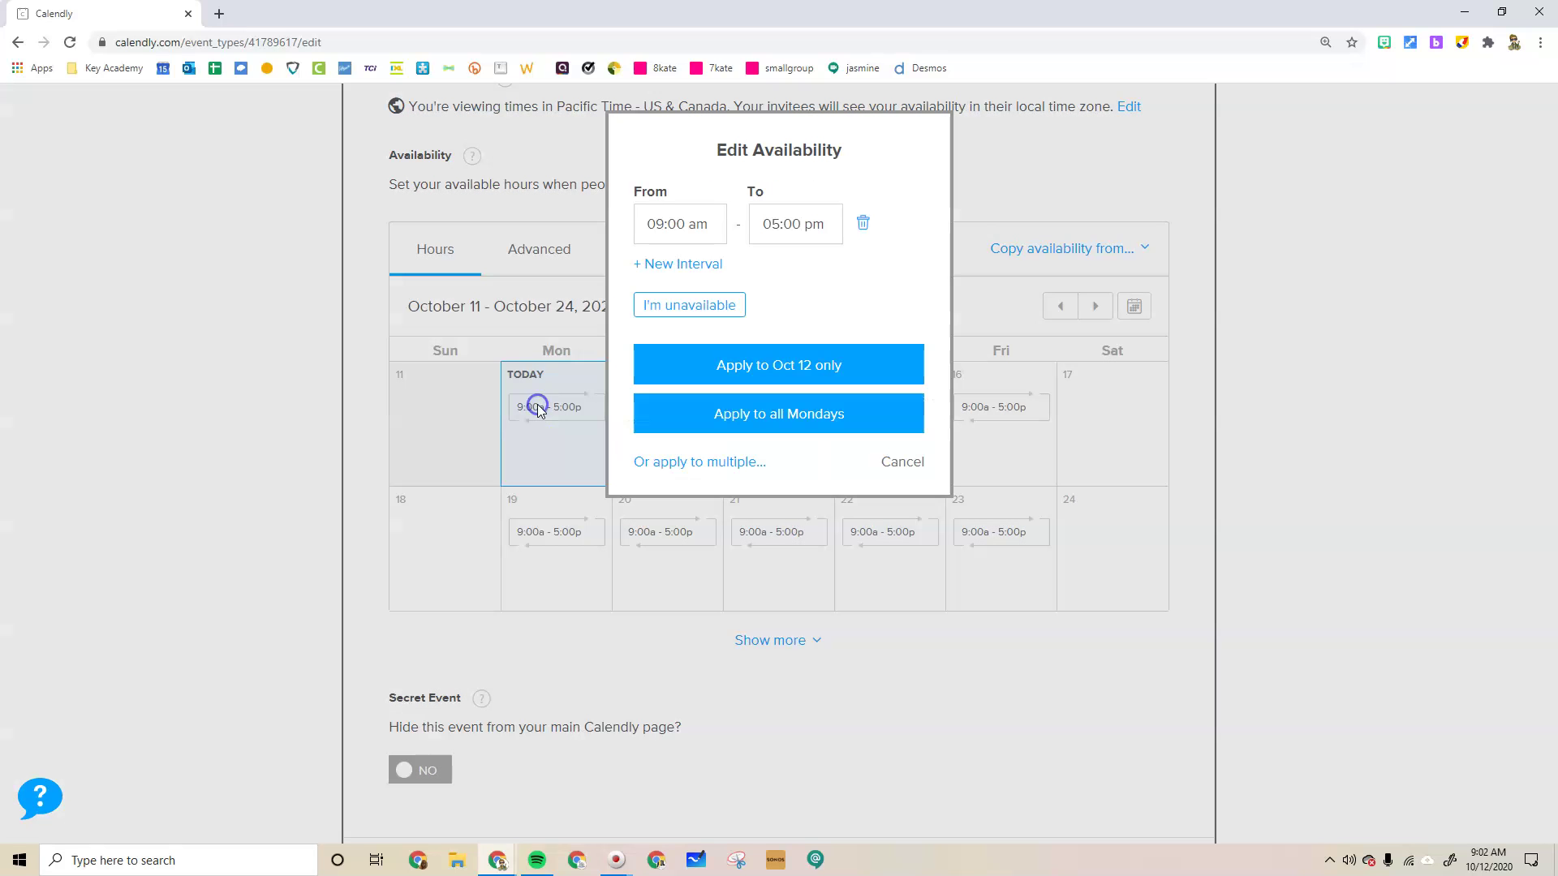
pyautogui.click(863, 224)
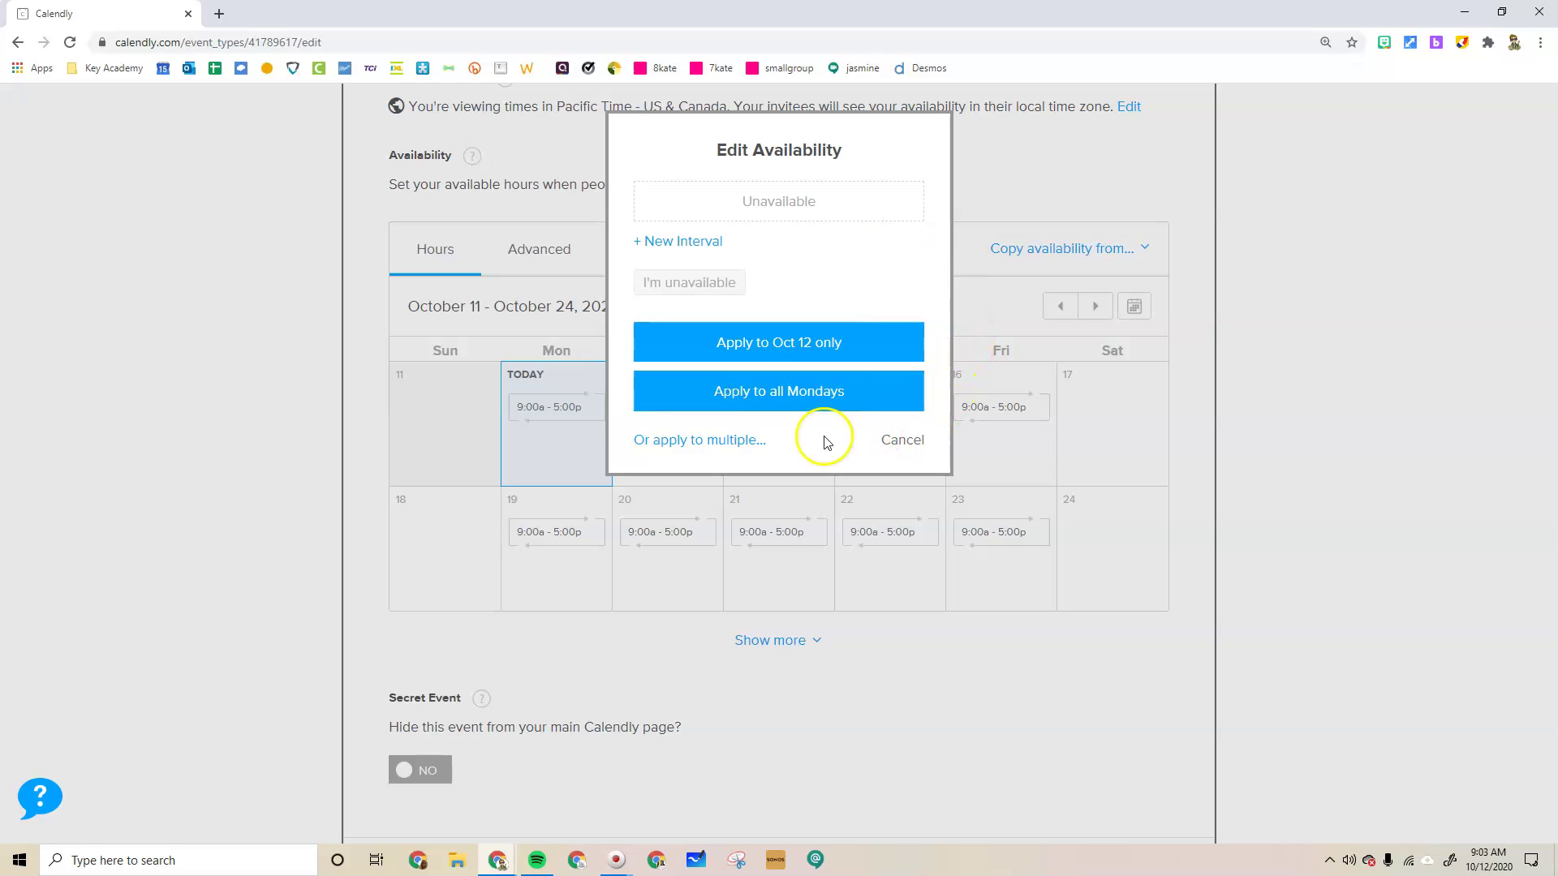
pyautogui.click(742, 442)
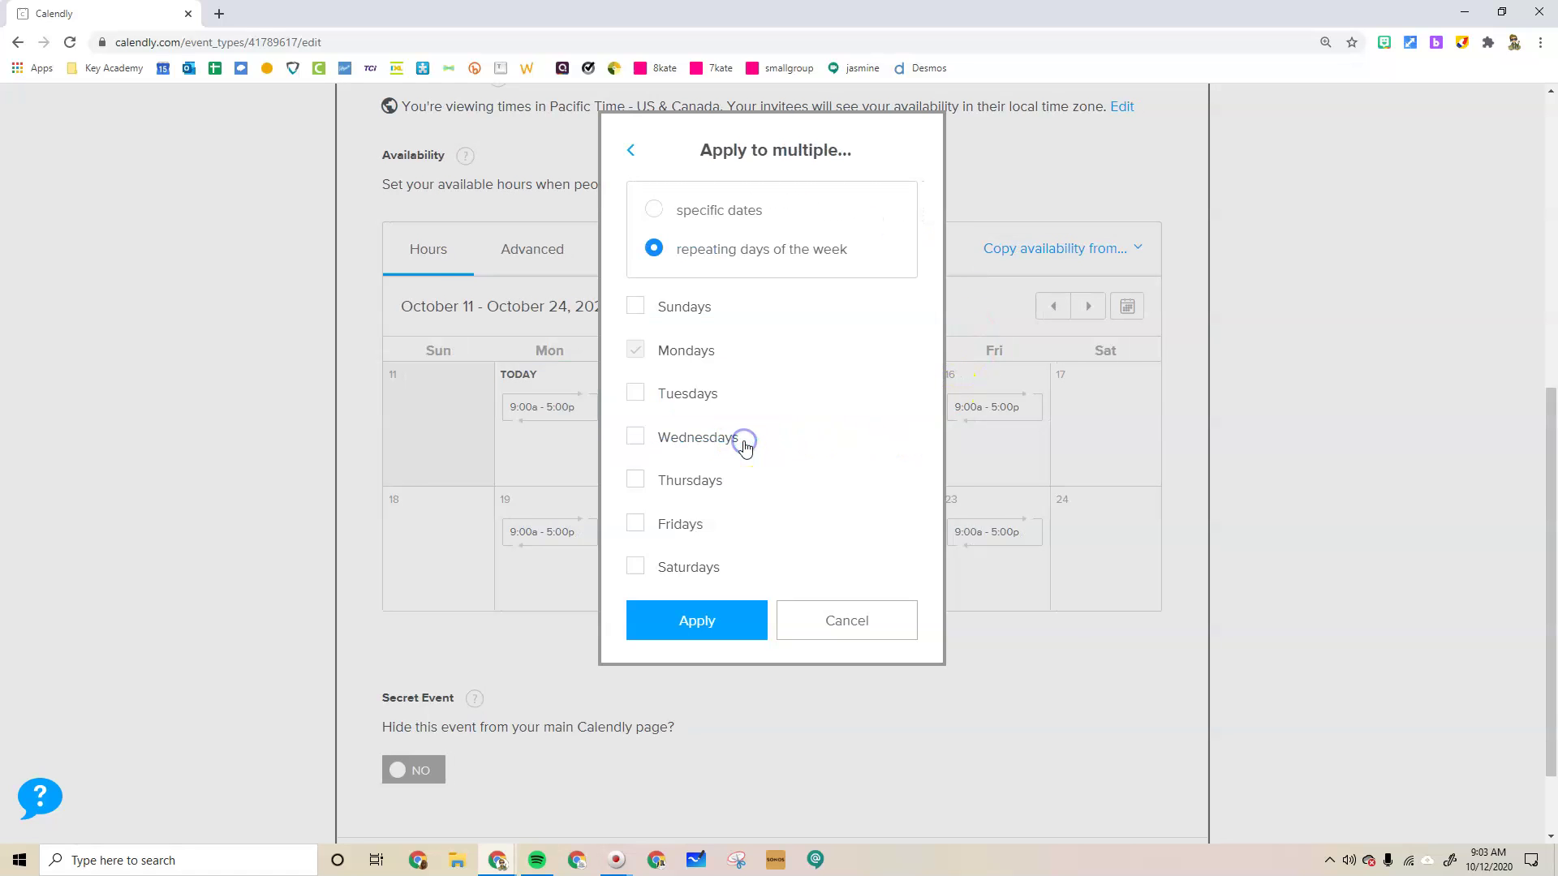
pyautogui.click(628, 398)
pyautogui.click(636, 436)
pyautogui.click(635, 479)
pyautogui.click(635, 523)
pyautogui.click(698, 623)
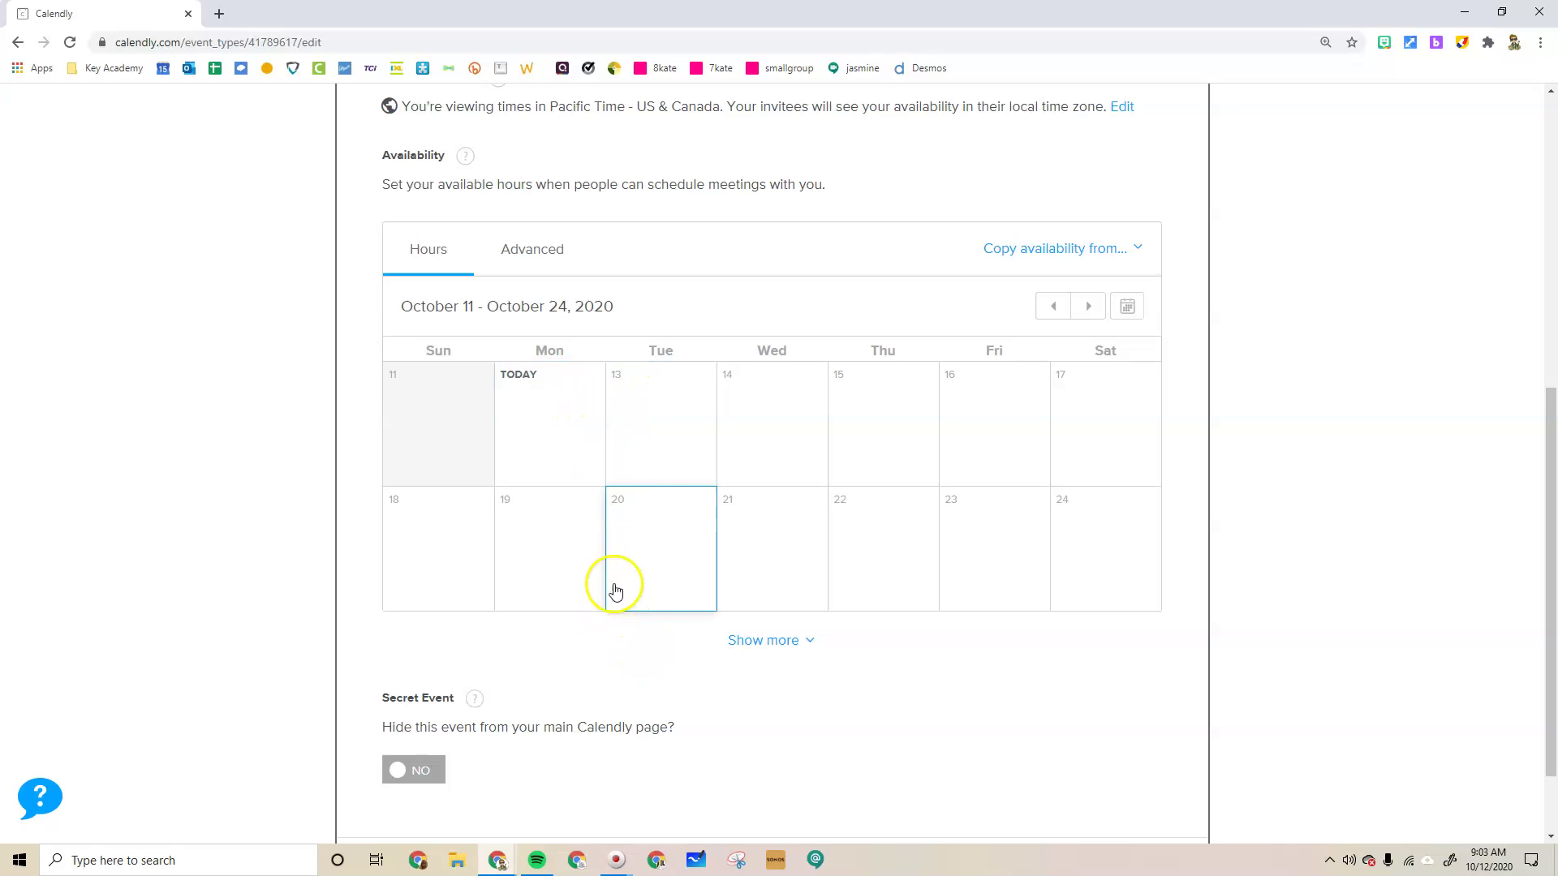
# Give October 20 a new 1:00 pm–4:00 pm availability interval
pyautogui.click(673, 538)
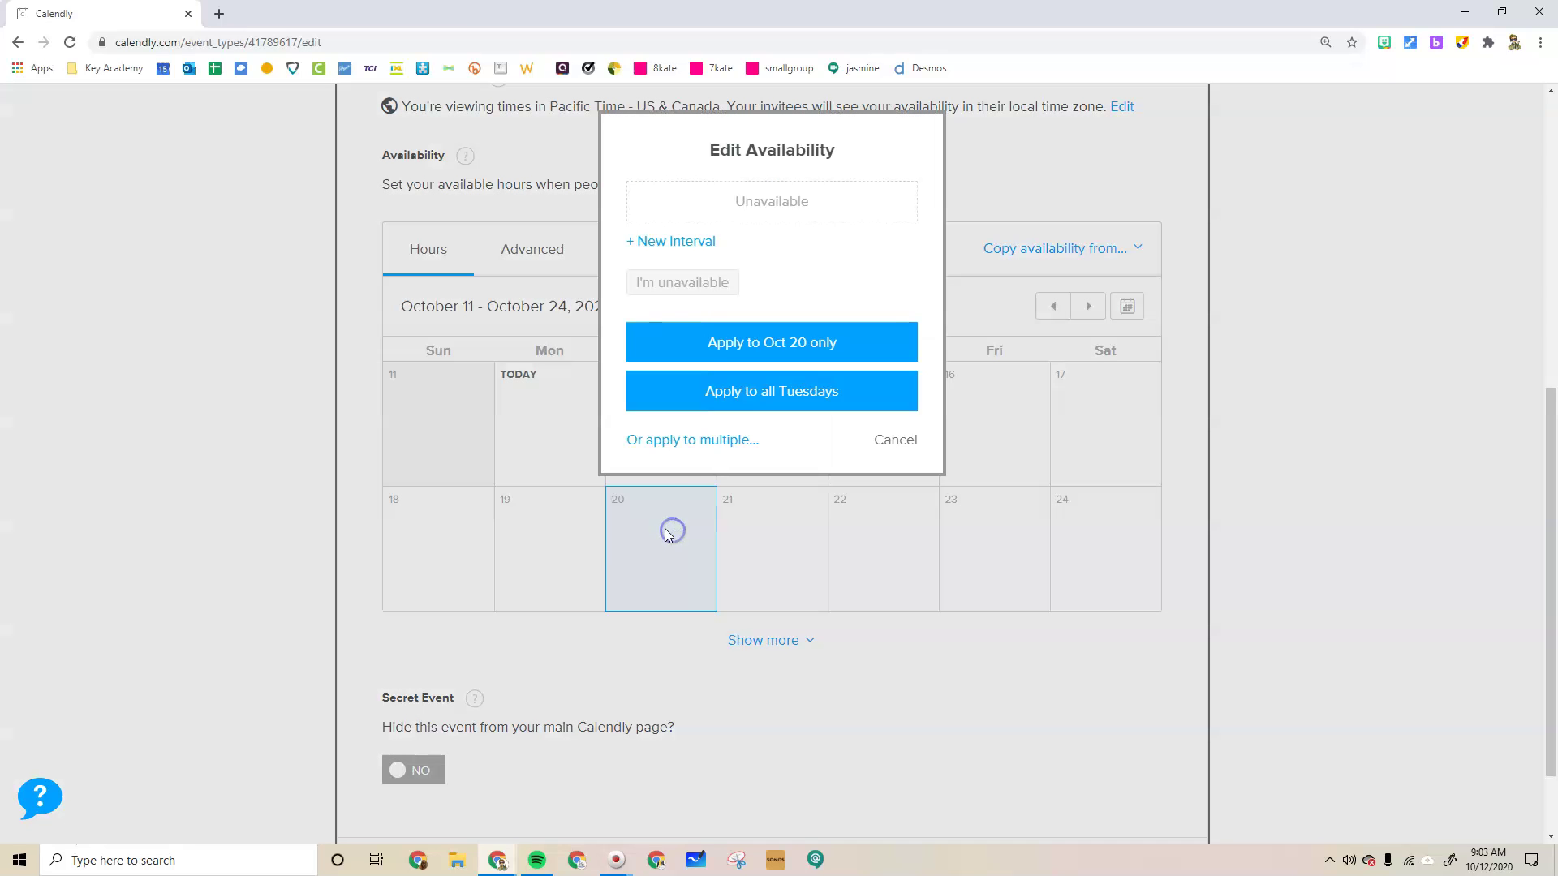
pyautogui.click(714, 207)
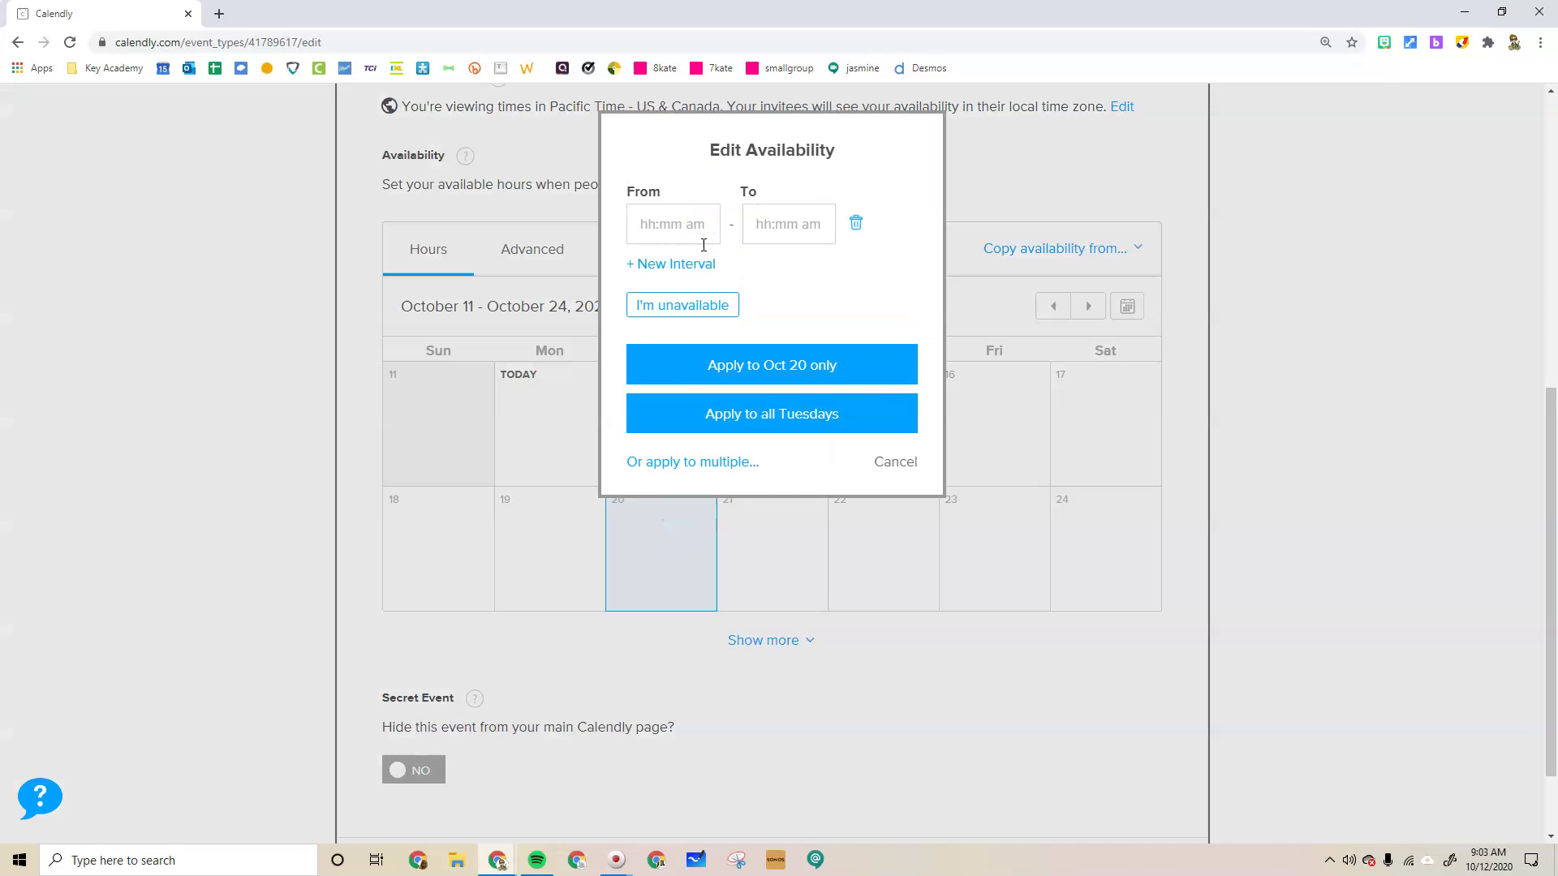
pyautogui.click(895, 461)
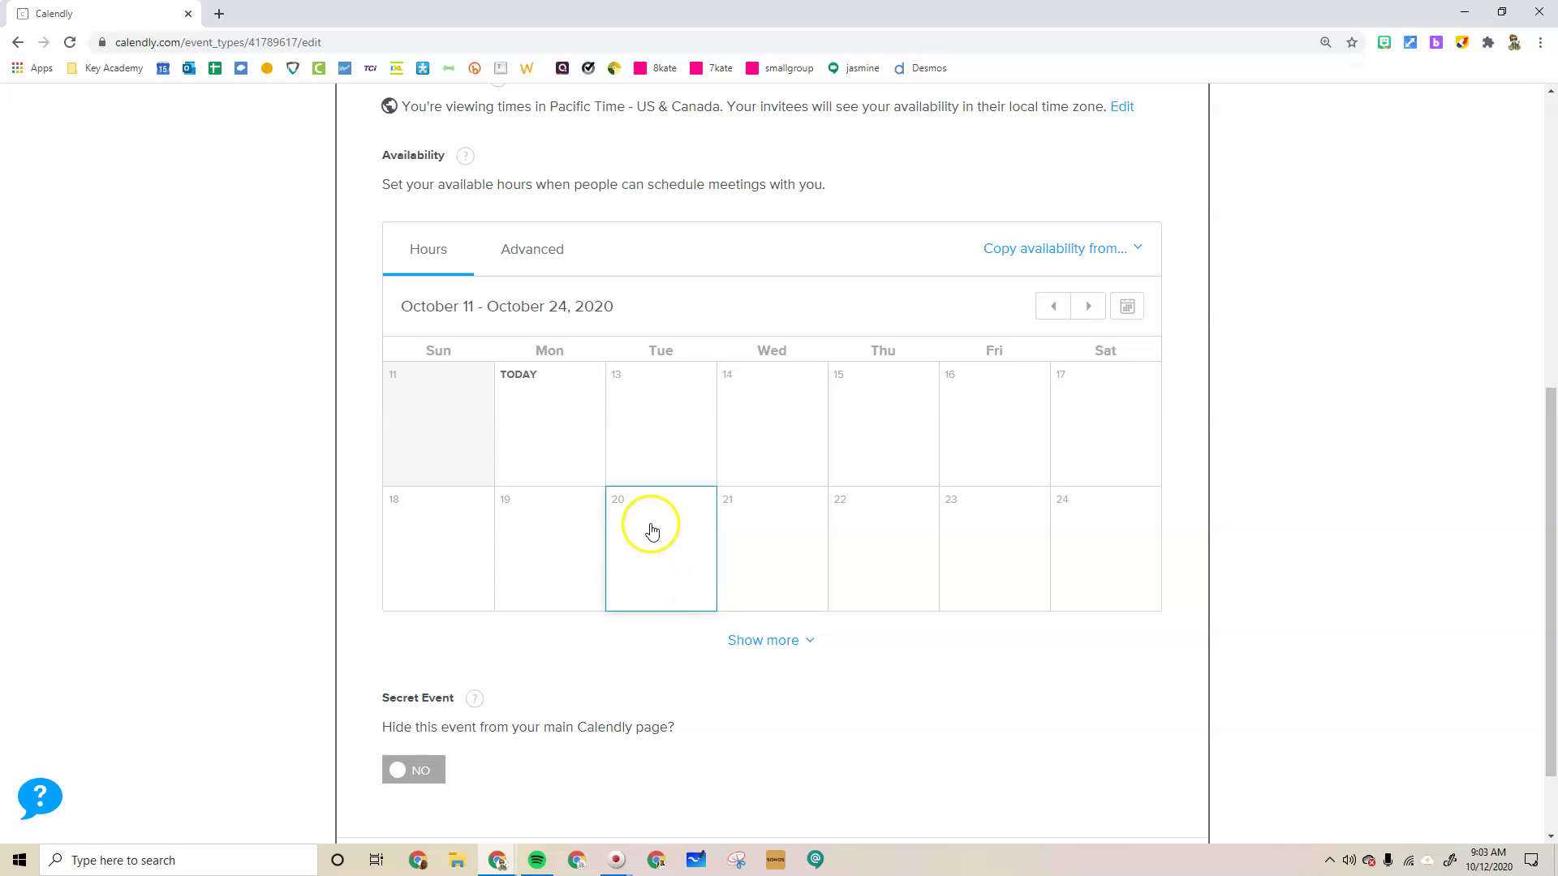
pyautogui.click(668, 544)
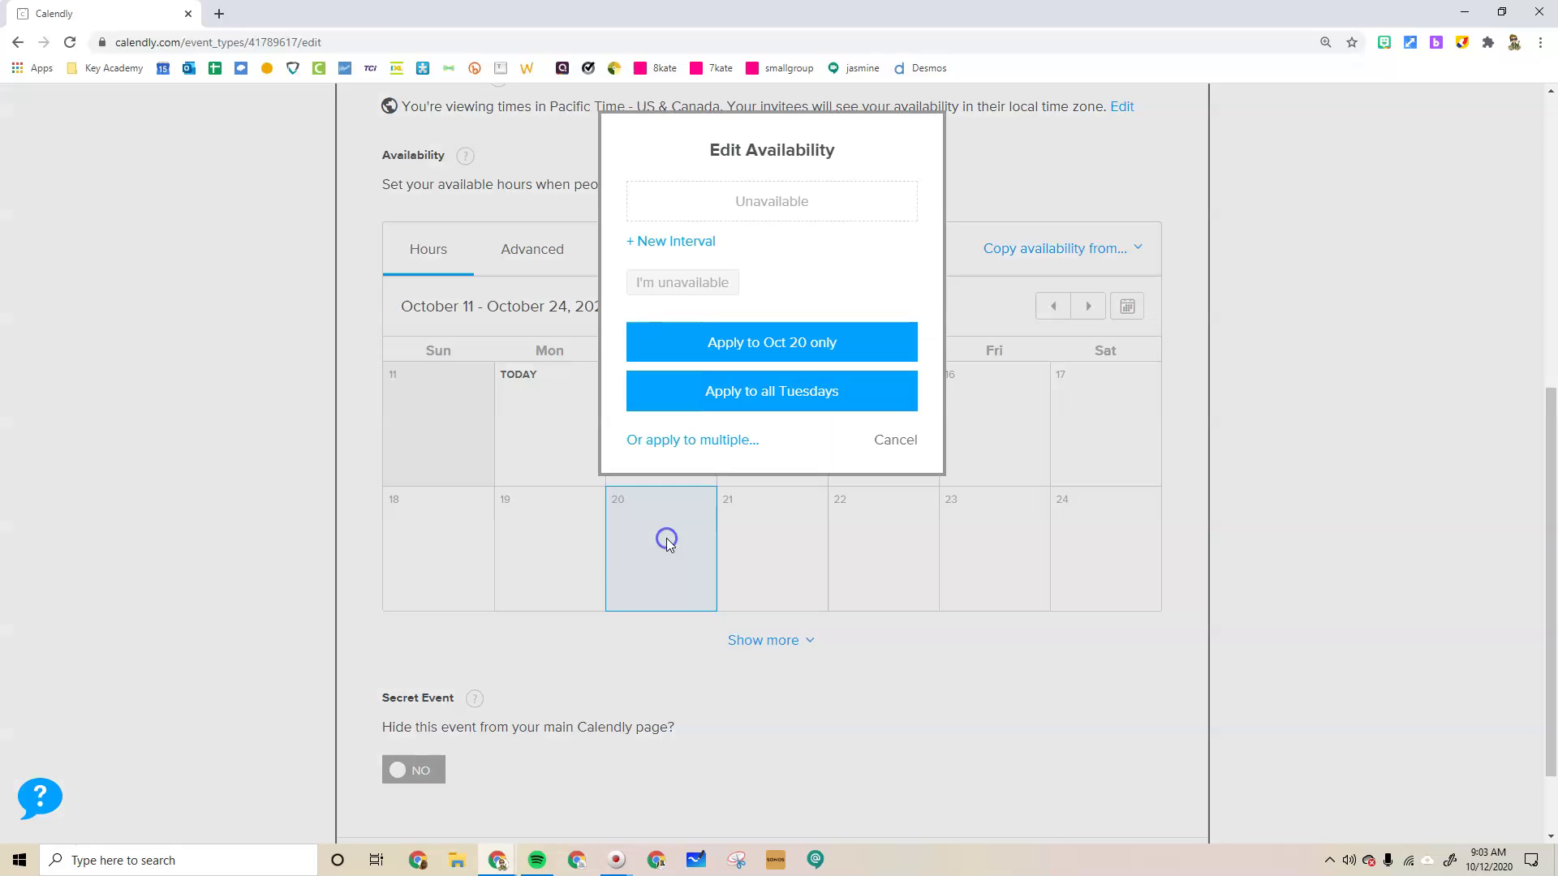
pyautogui.click(675, 241)
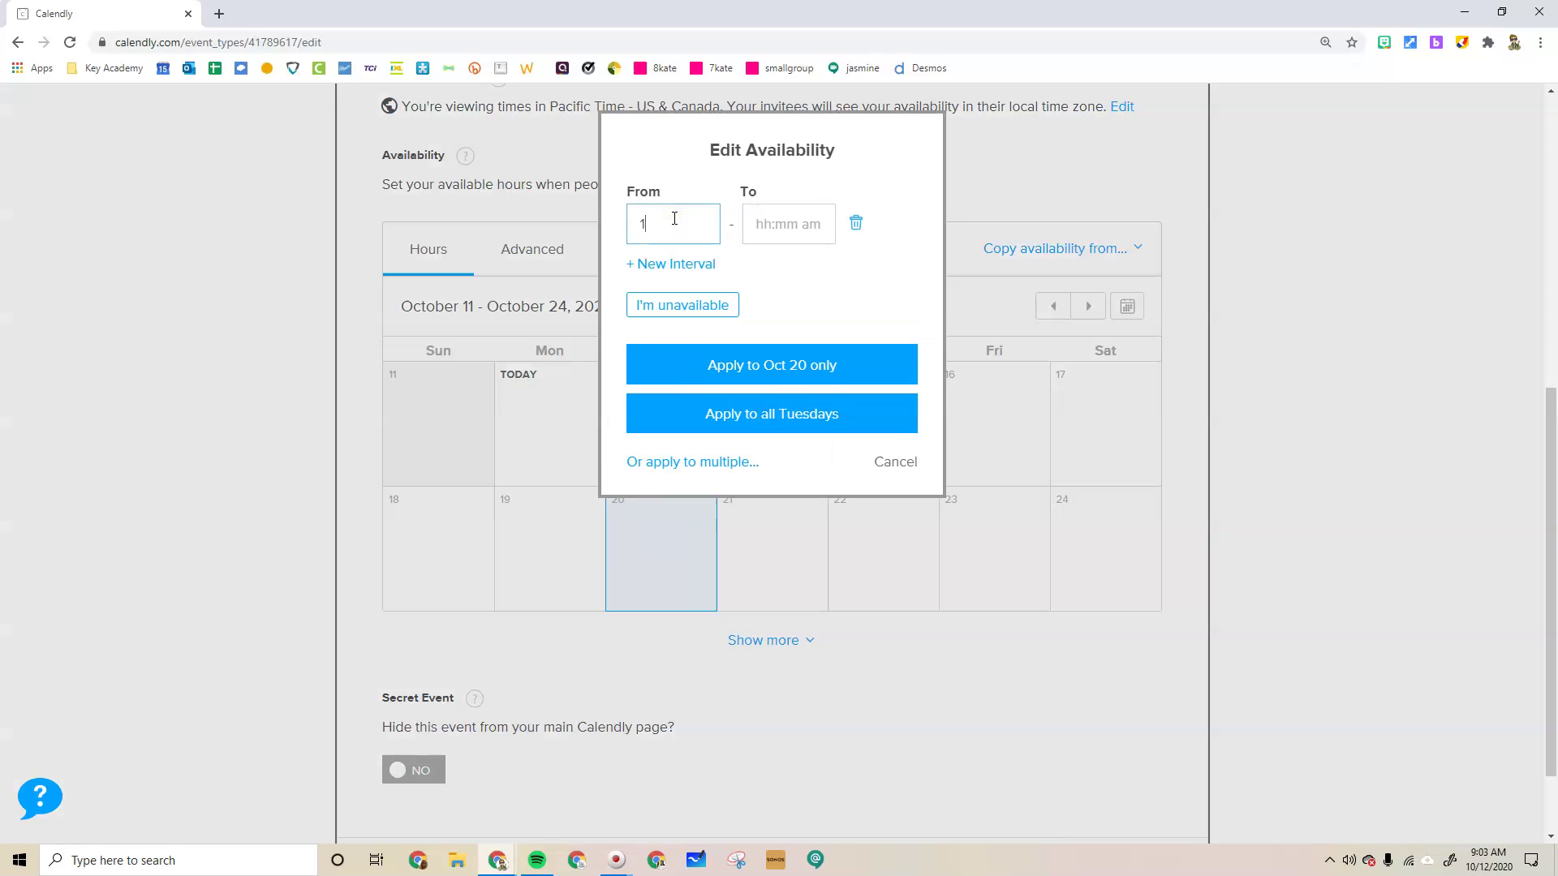
pyautogui.click(775, 221)
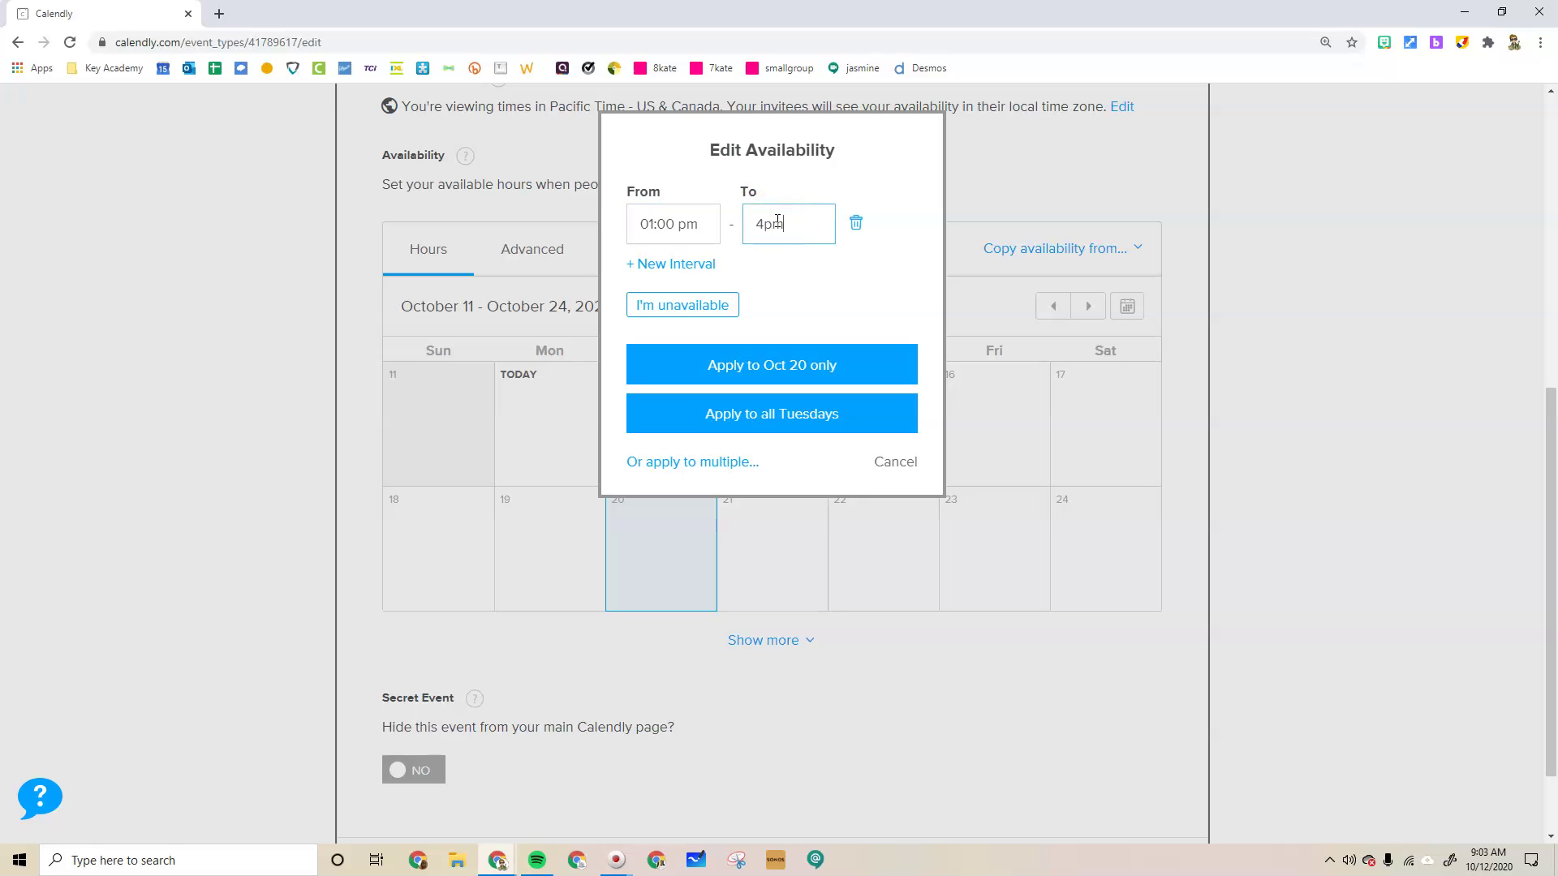
pyautogui.click(869, 305)
pyautogui.click(773, 223)
# Apply the 1:00–4:00 pm hours to the specific dates October 21, 22 and 23
pyautogui.click(726, 464)
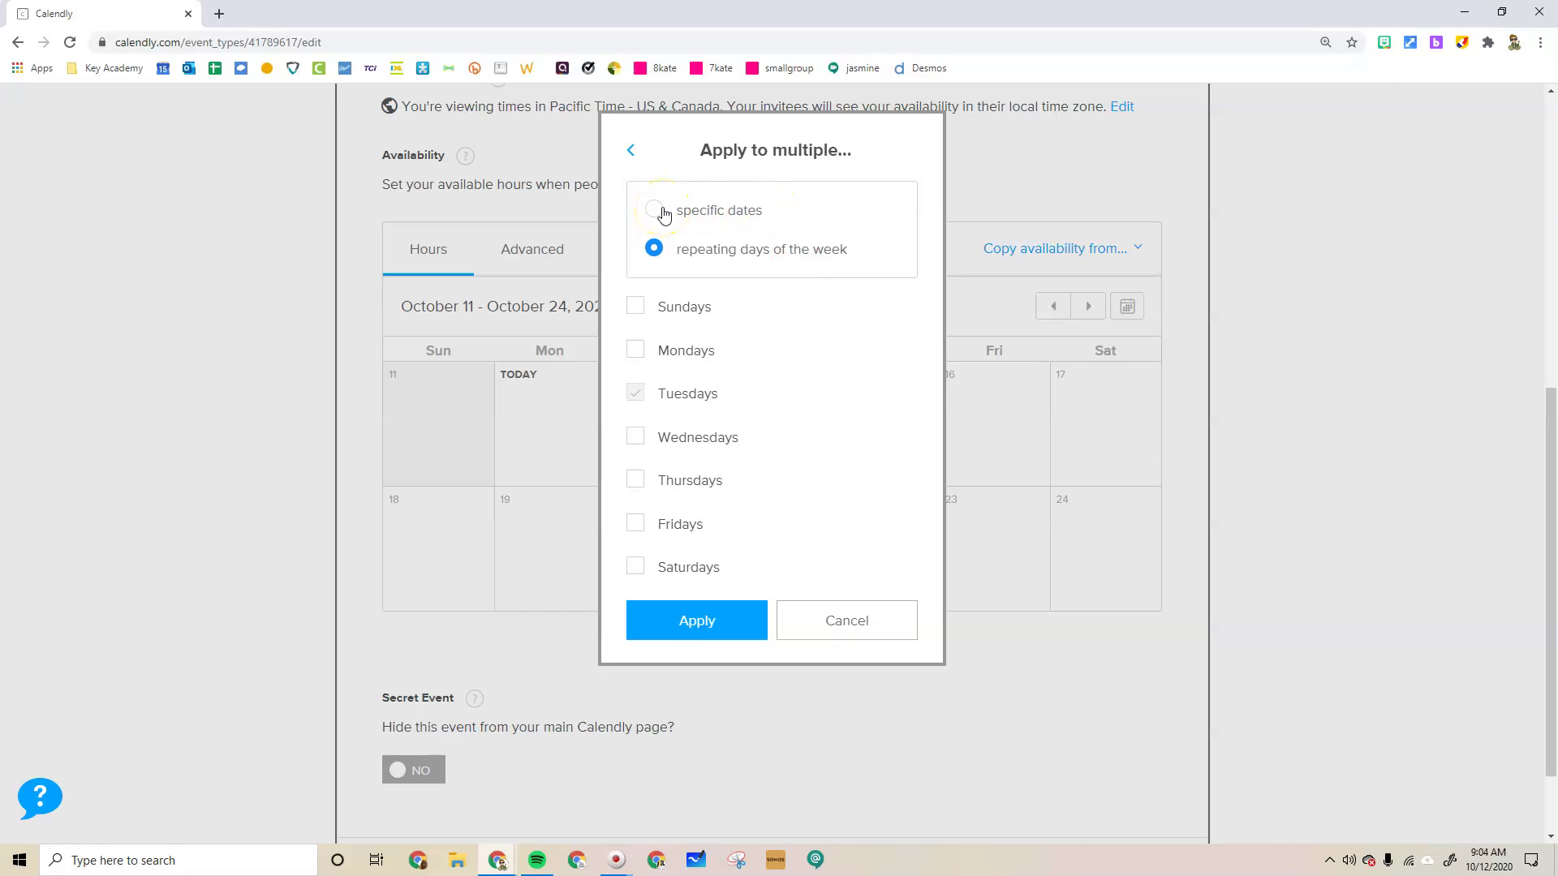
pyautogui.click(659, 212)
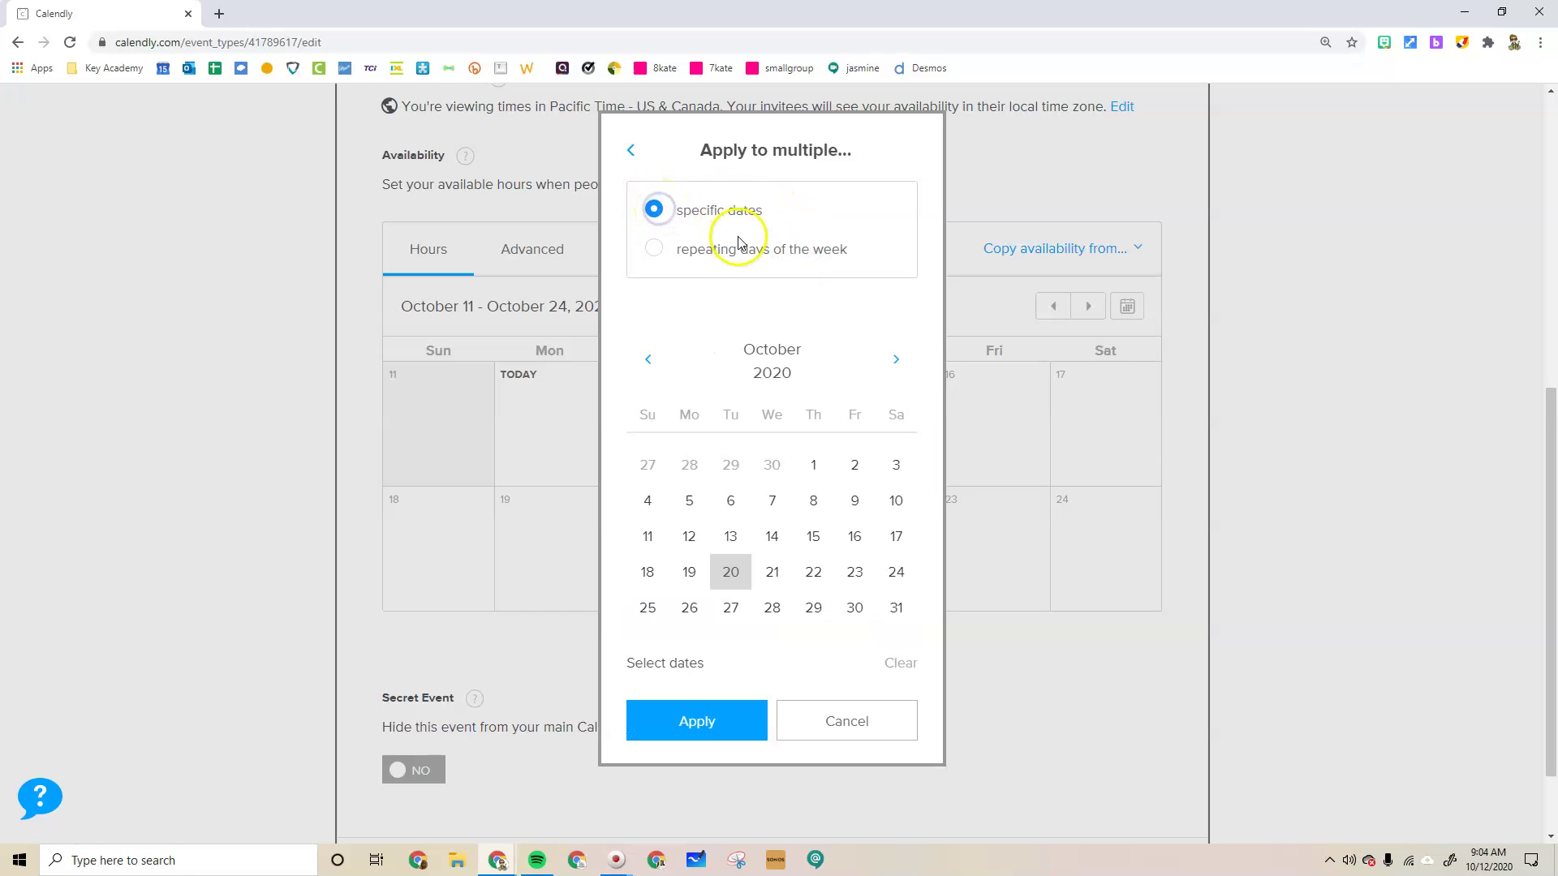
pyautogui.click(775, 573)
pyautogui.click(813, 572)
pyautogui.click(854, 572)
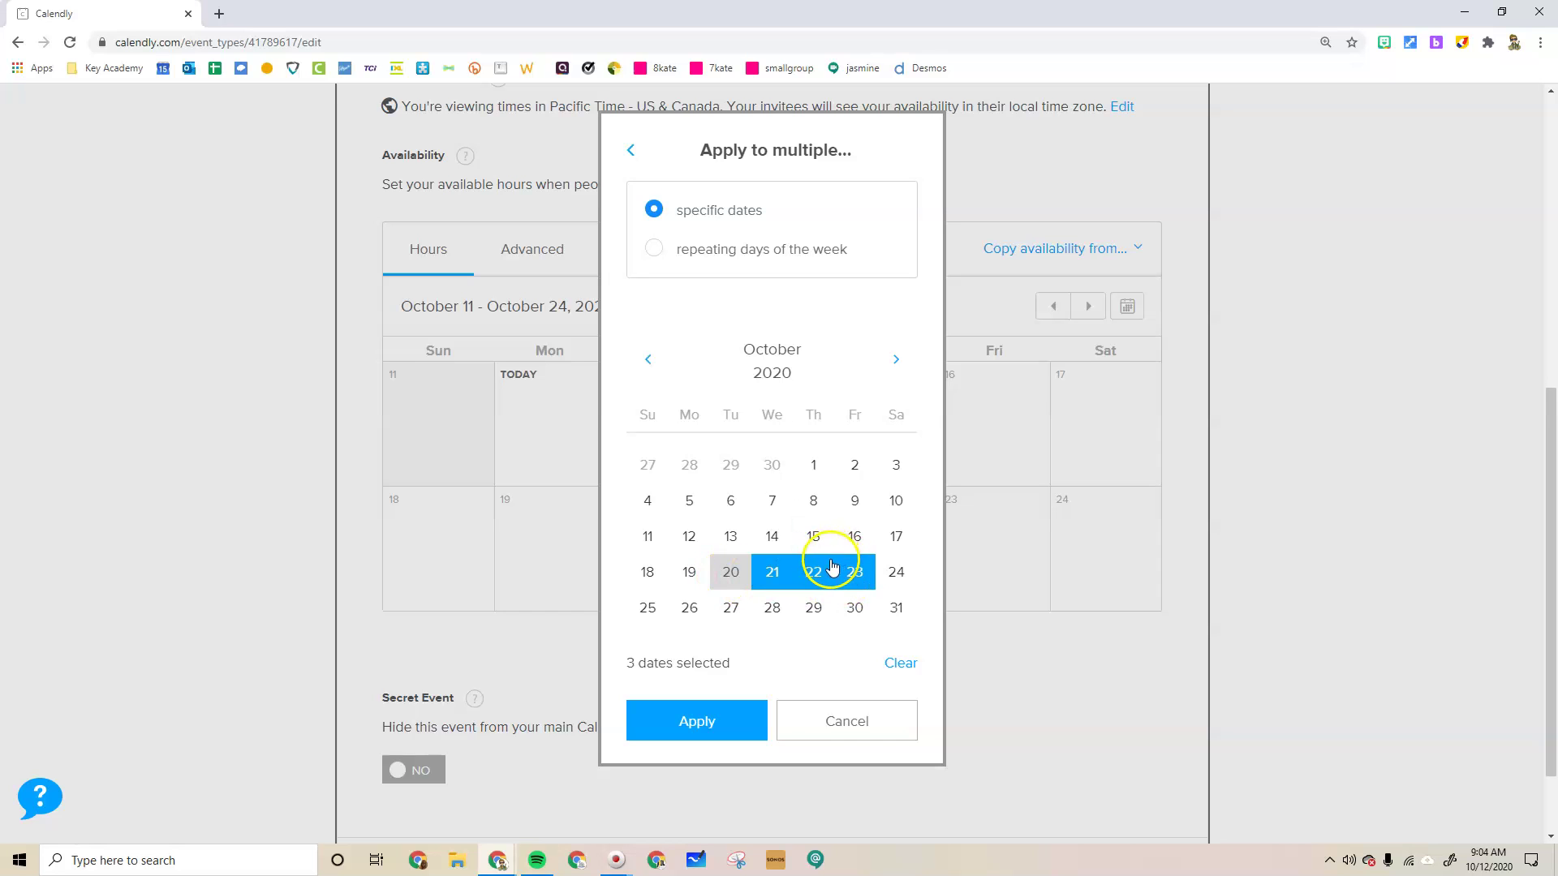
pyautogui.click(721, 726)
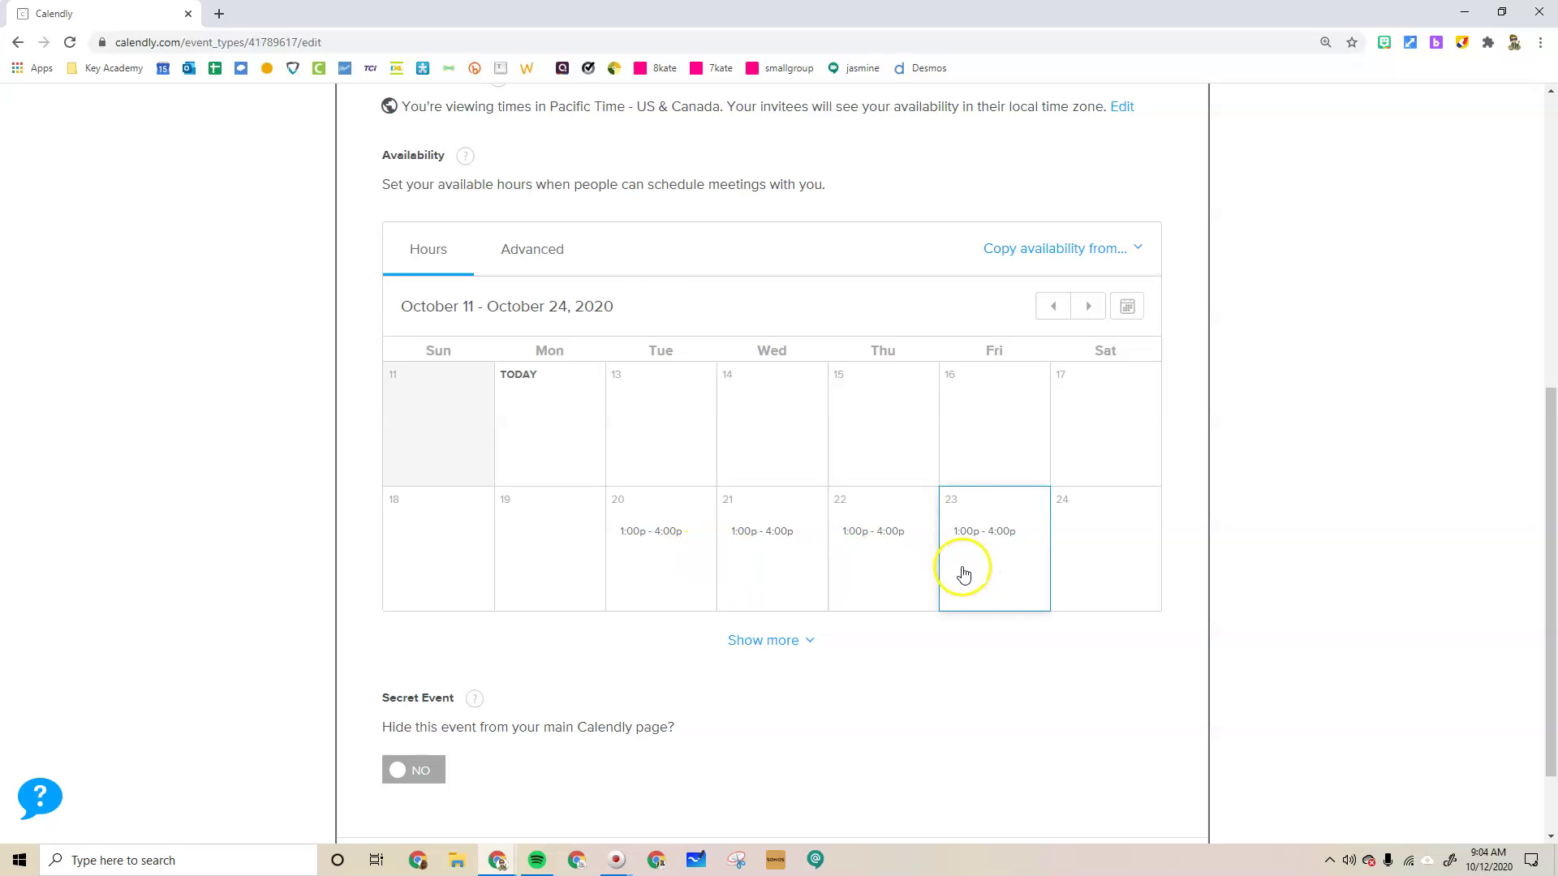
# Show available start times in 15 min increments under the advanced availability settings
pyautogui.scroll(1, 543, 244)
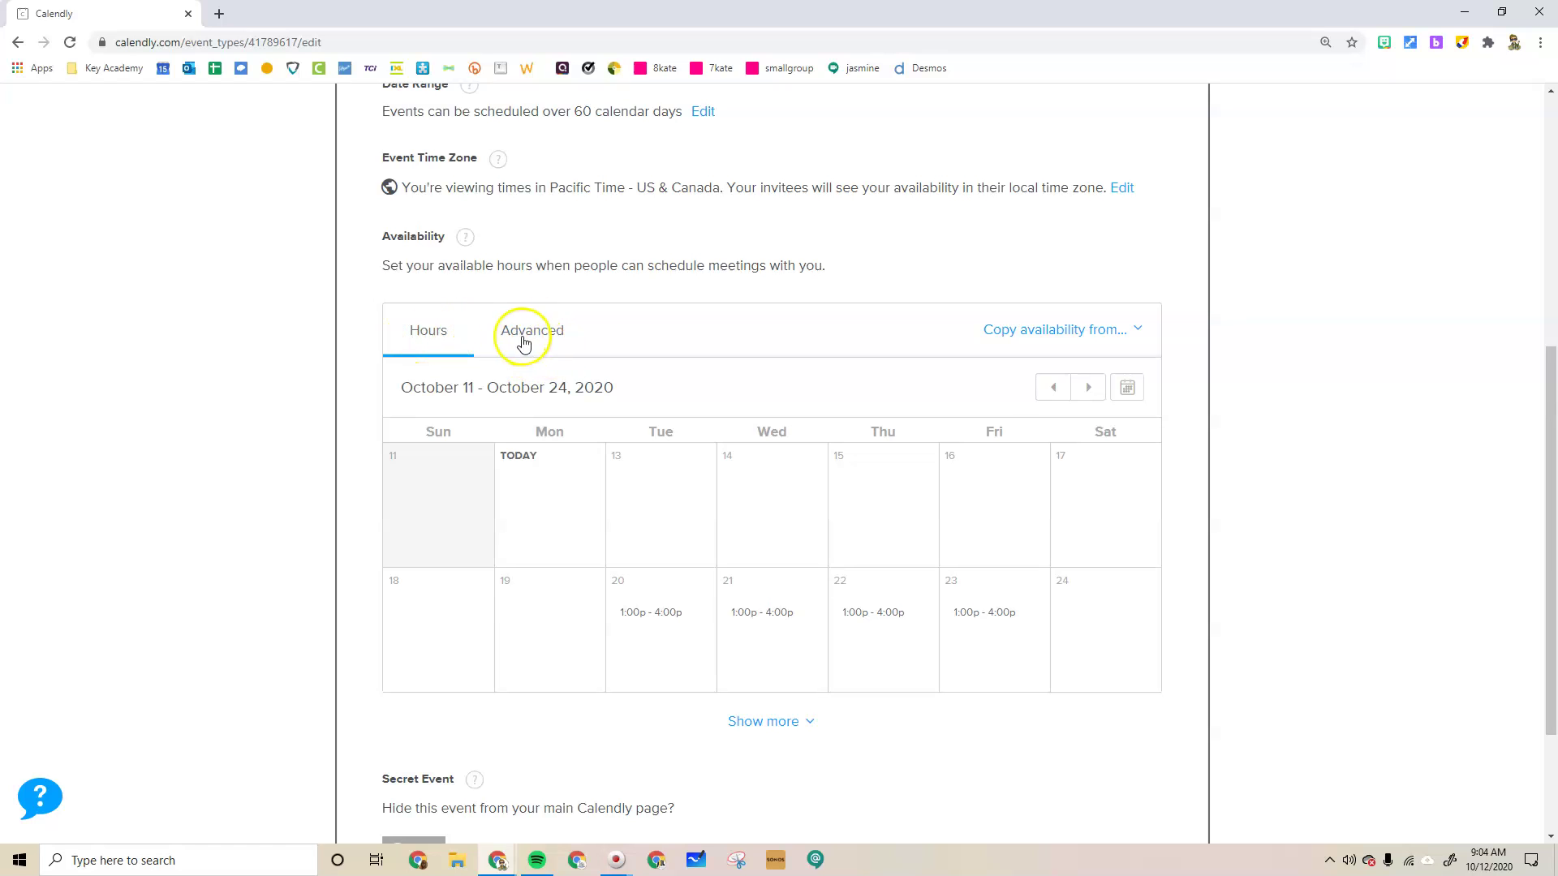
pyautogui.click(523, 341)
pyautogui.scroll(-1, 698, 381)
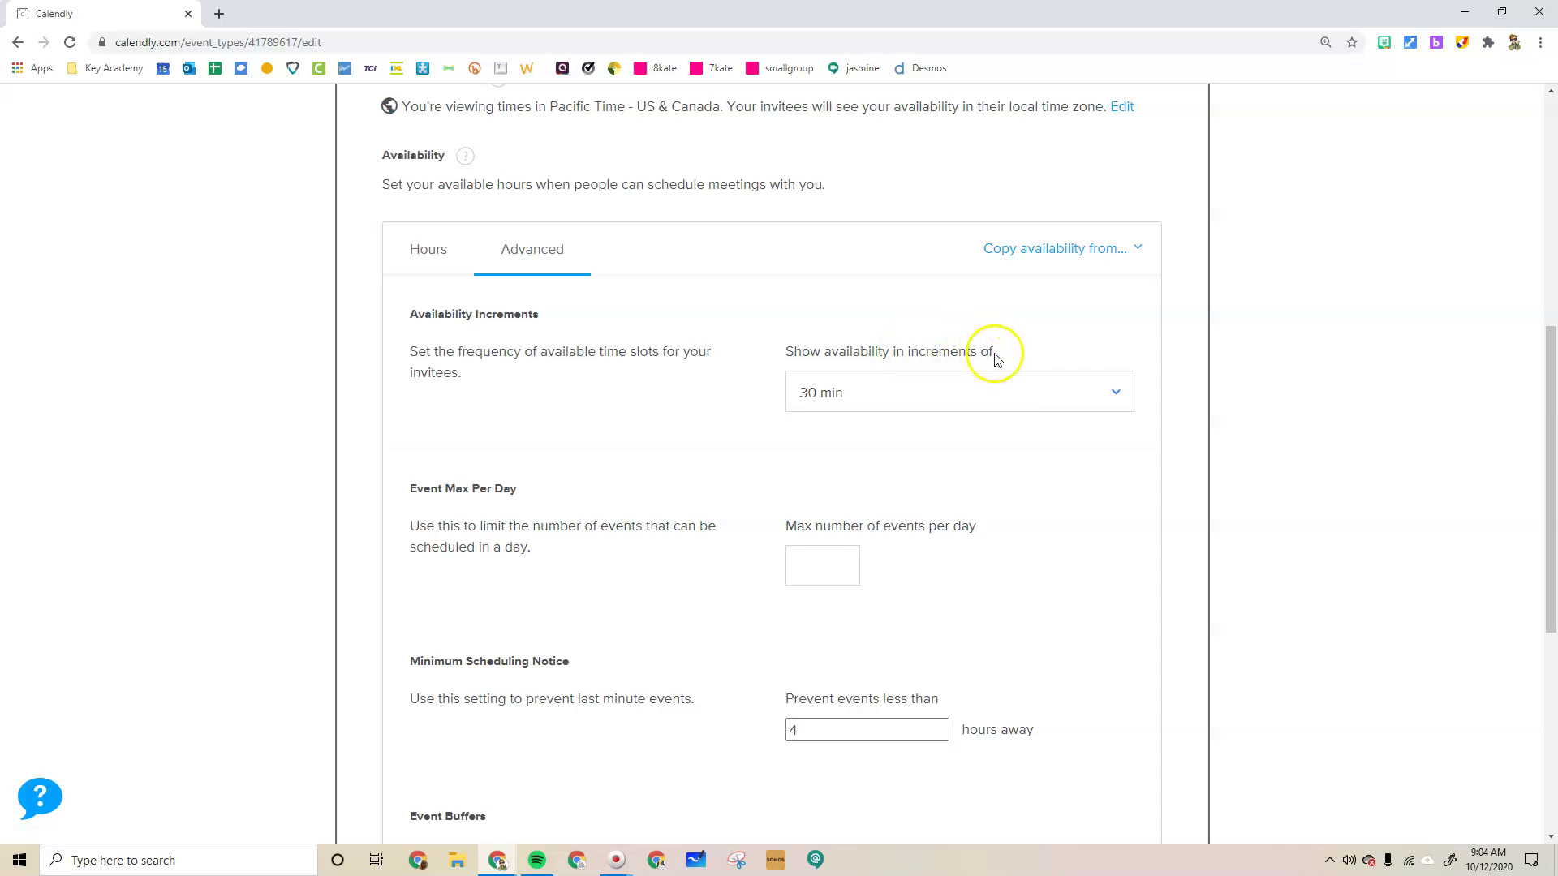
pyautogui.click(1004, 385)
pyautogui.click(849, 528)
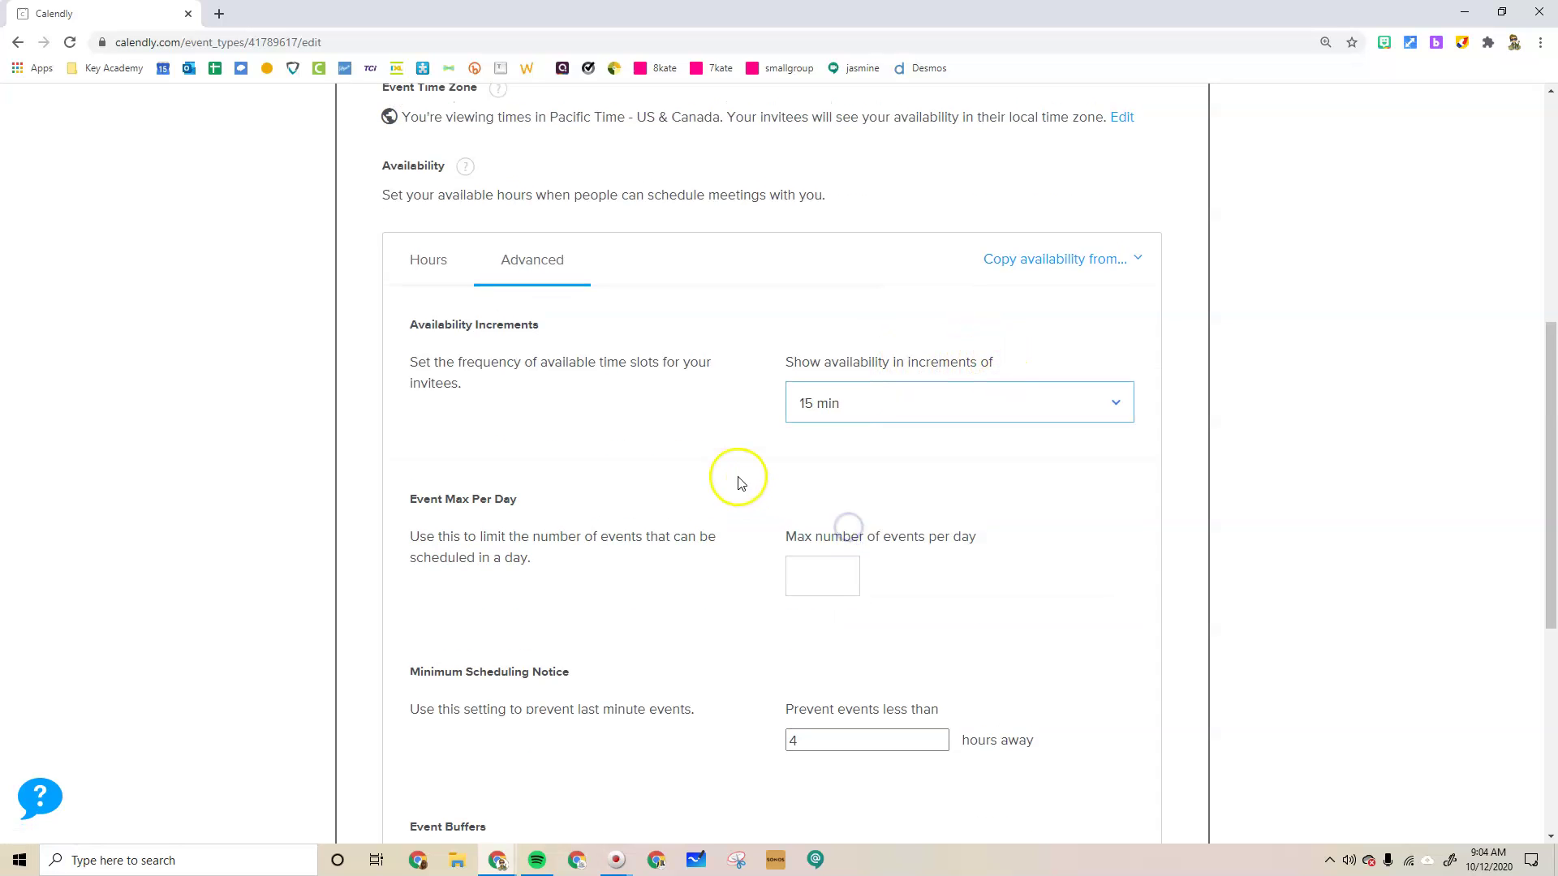
pyautogui.scroll(4, 617, 365)
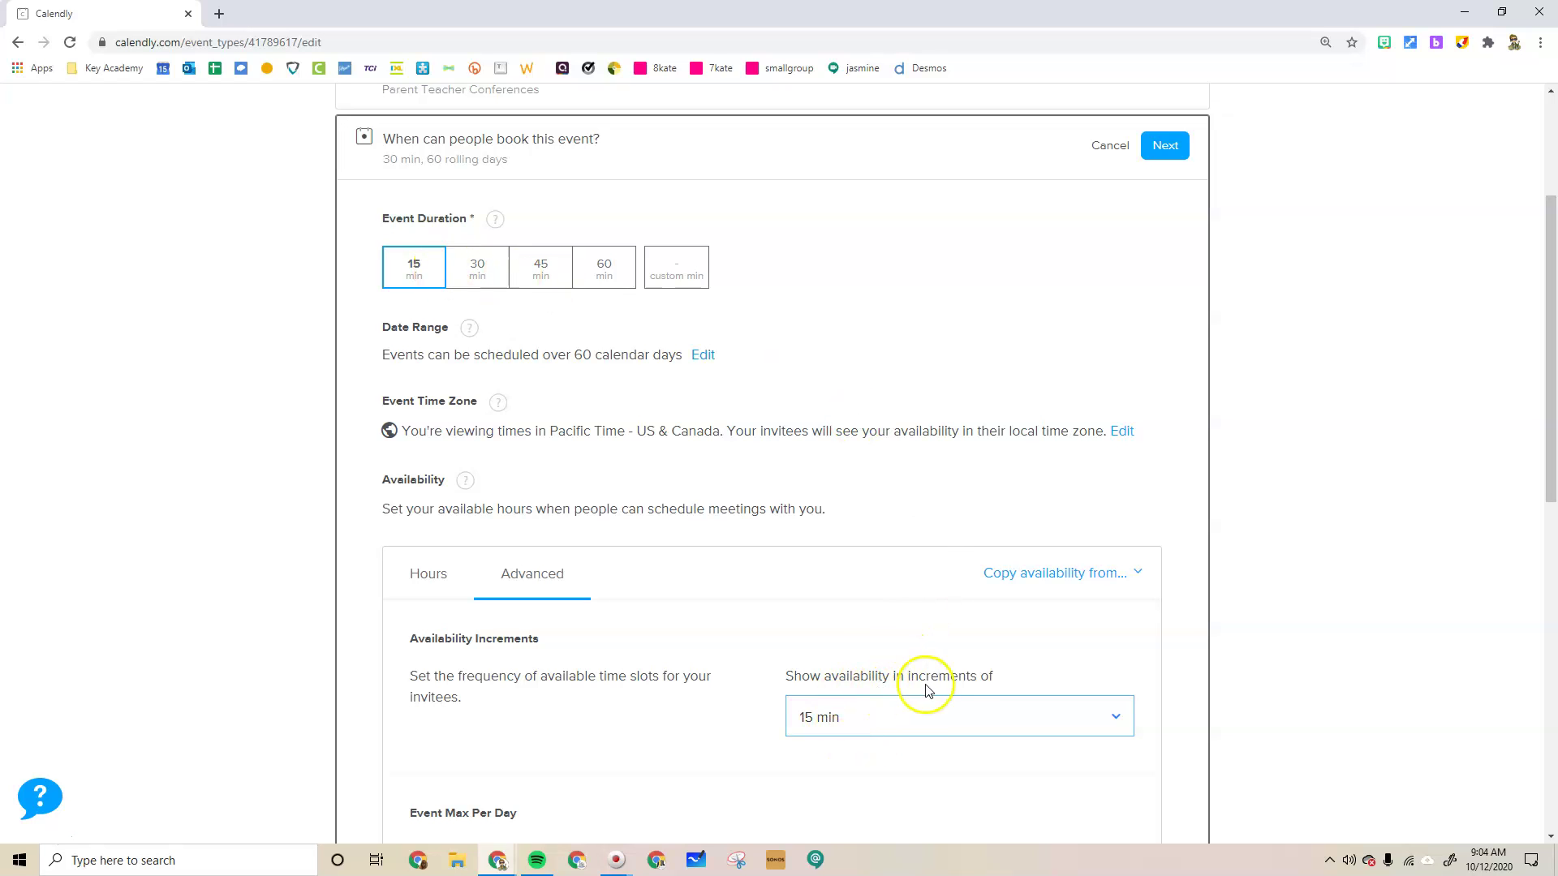
# Set the minimum scheduling notice to 4 hours, leaving both buffers at 0 min
pyautogui.scroll(-2, 900, 716)
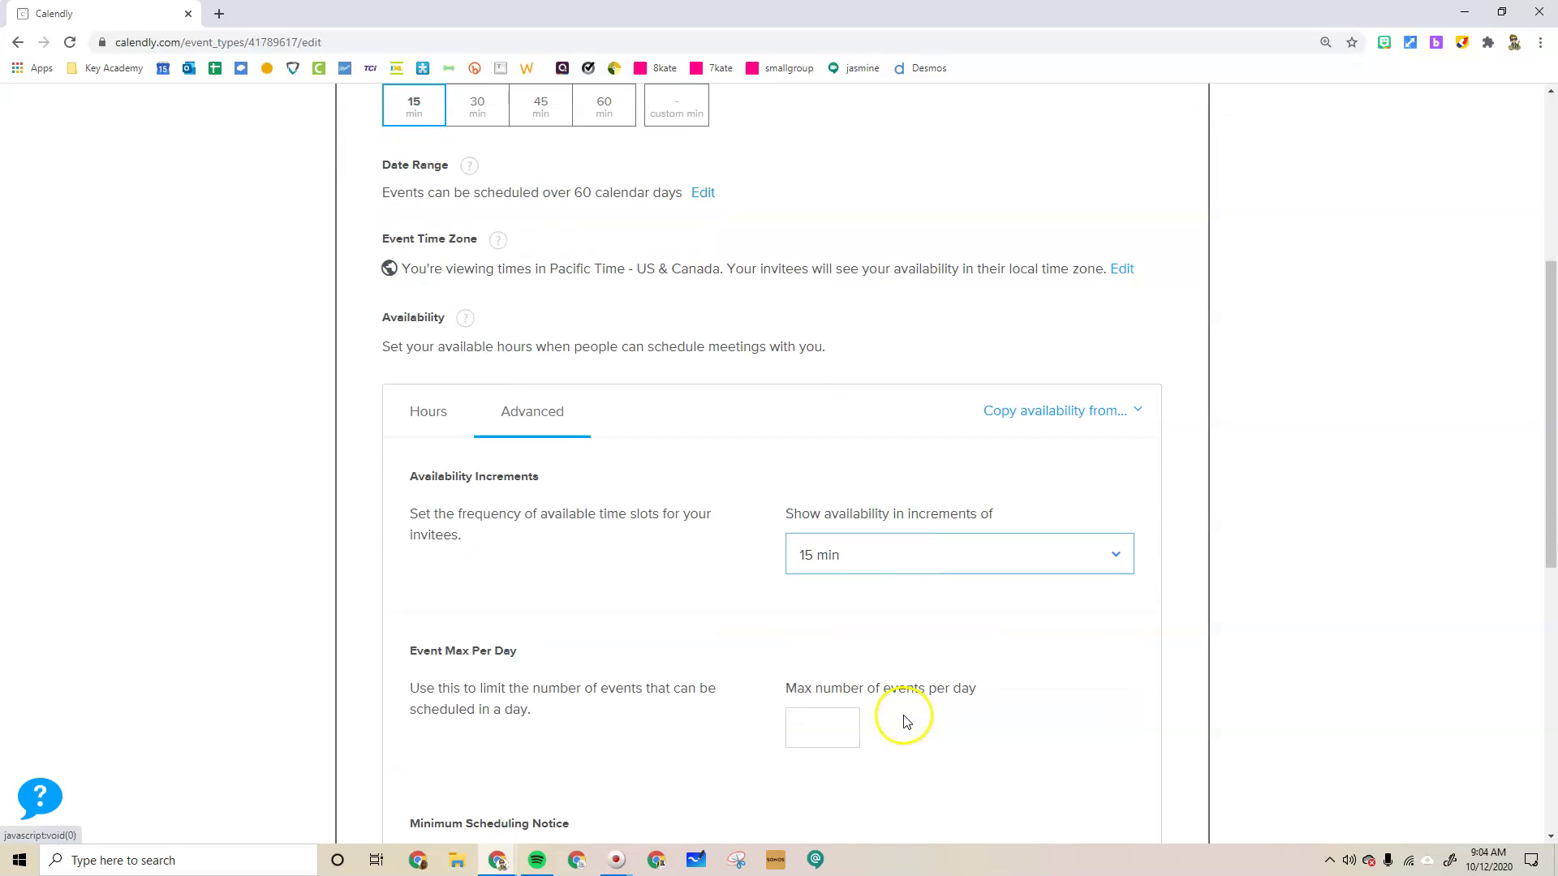
pyautogui.scroll(-2, 834, 712)
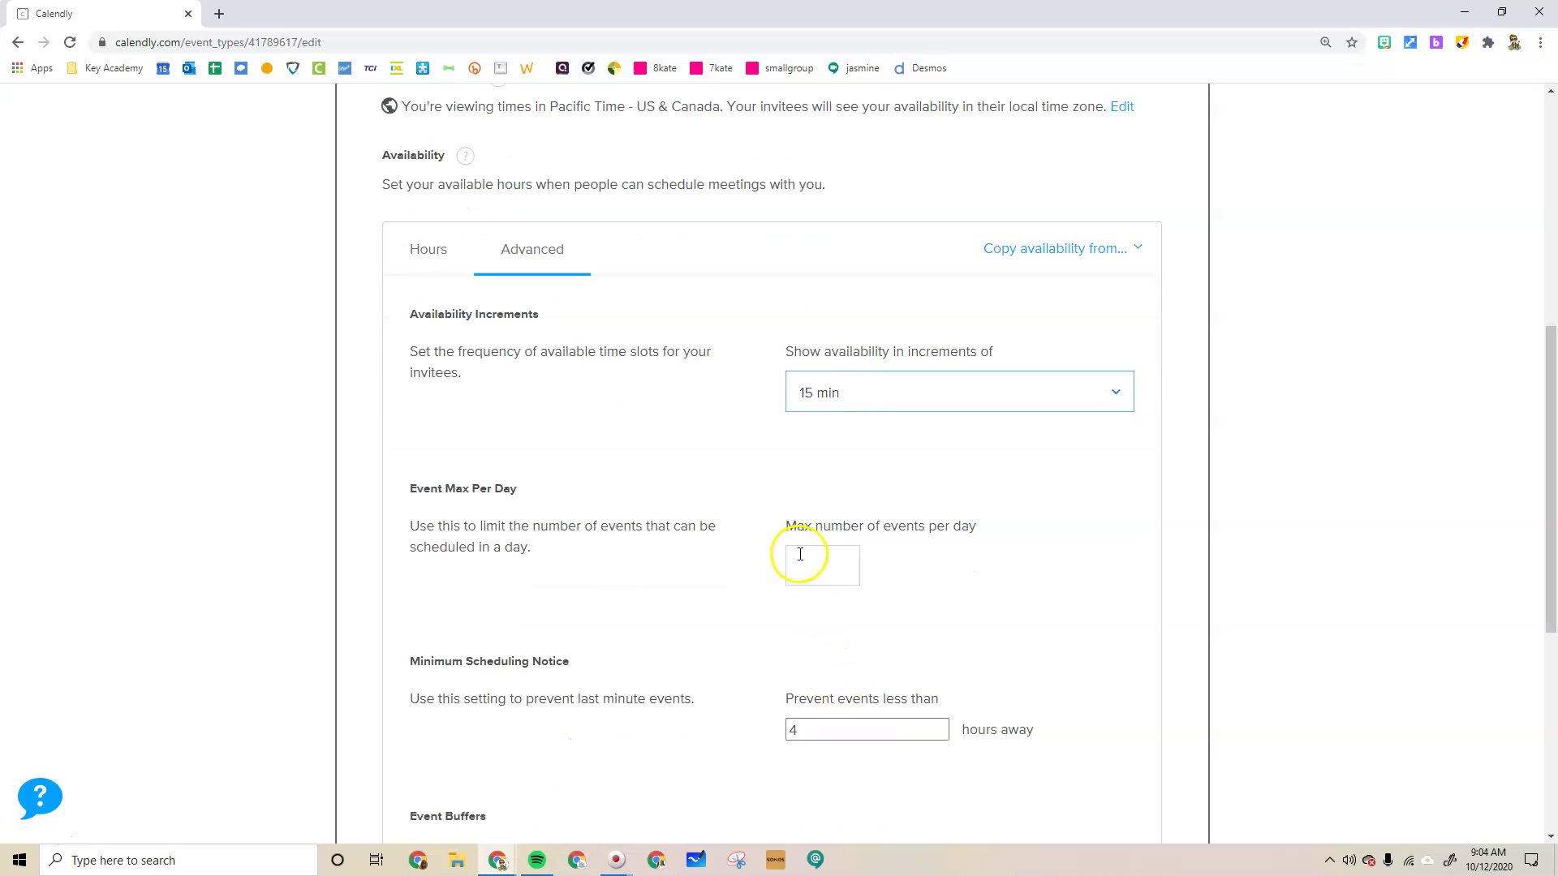
pyautogui.scroll(-2, 823, 564)
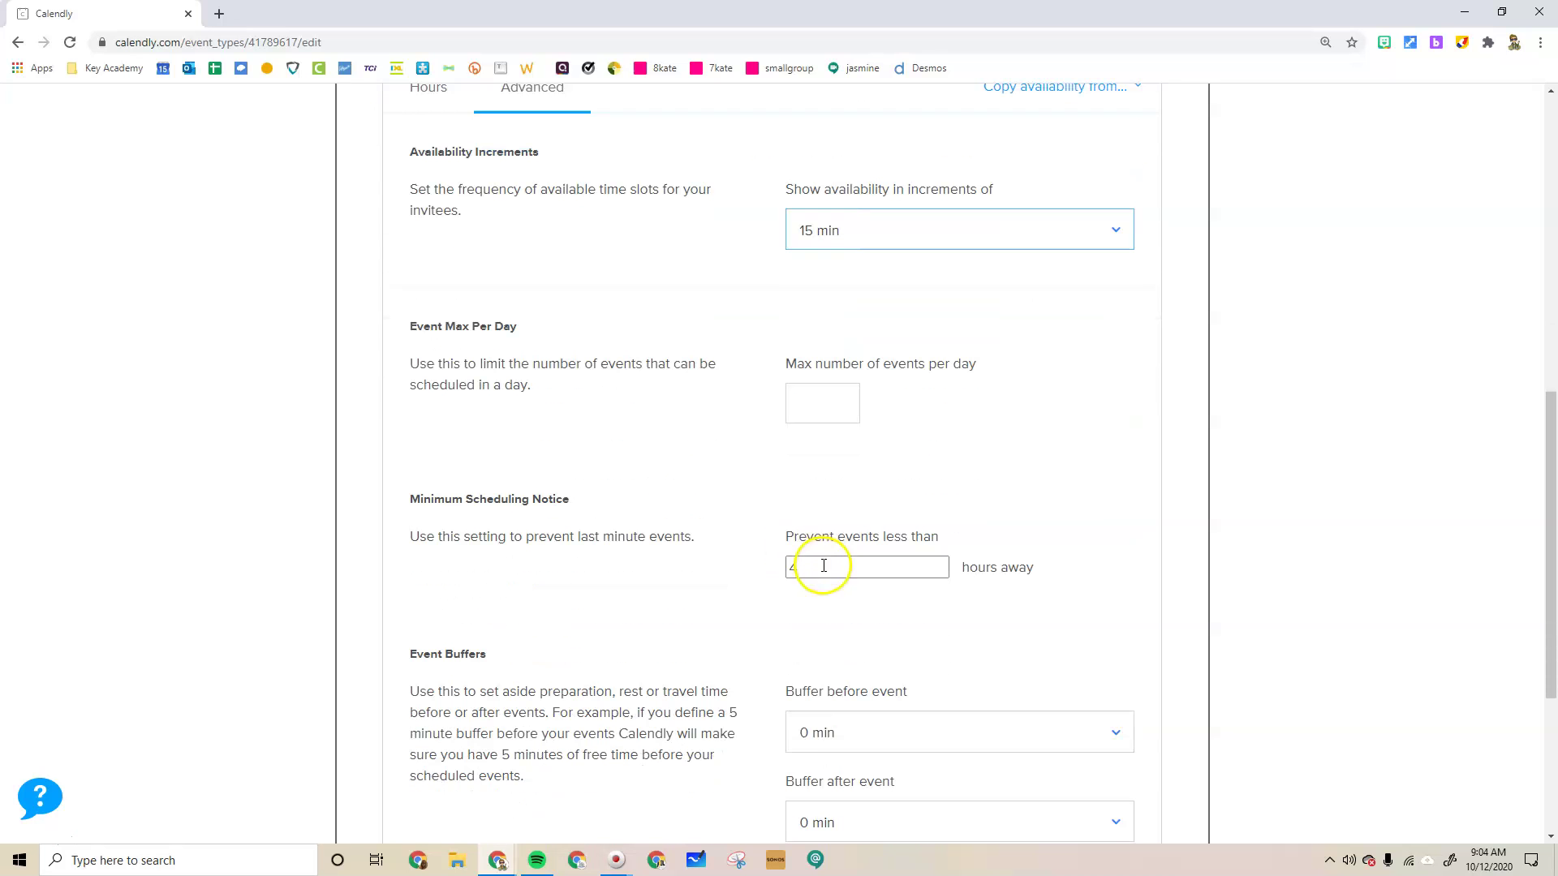
pyautogui.scroll(-1, 810, 563)
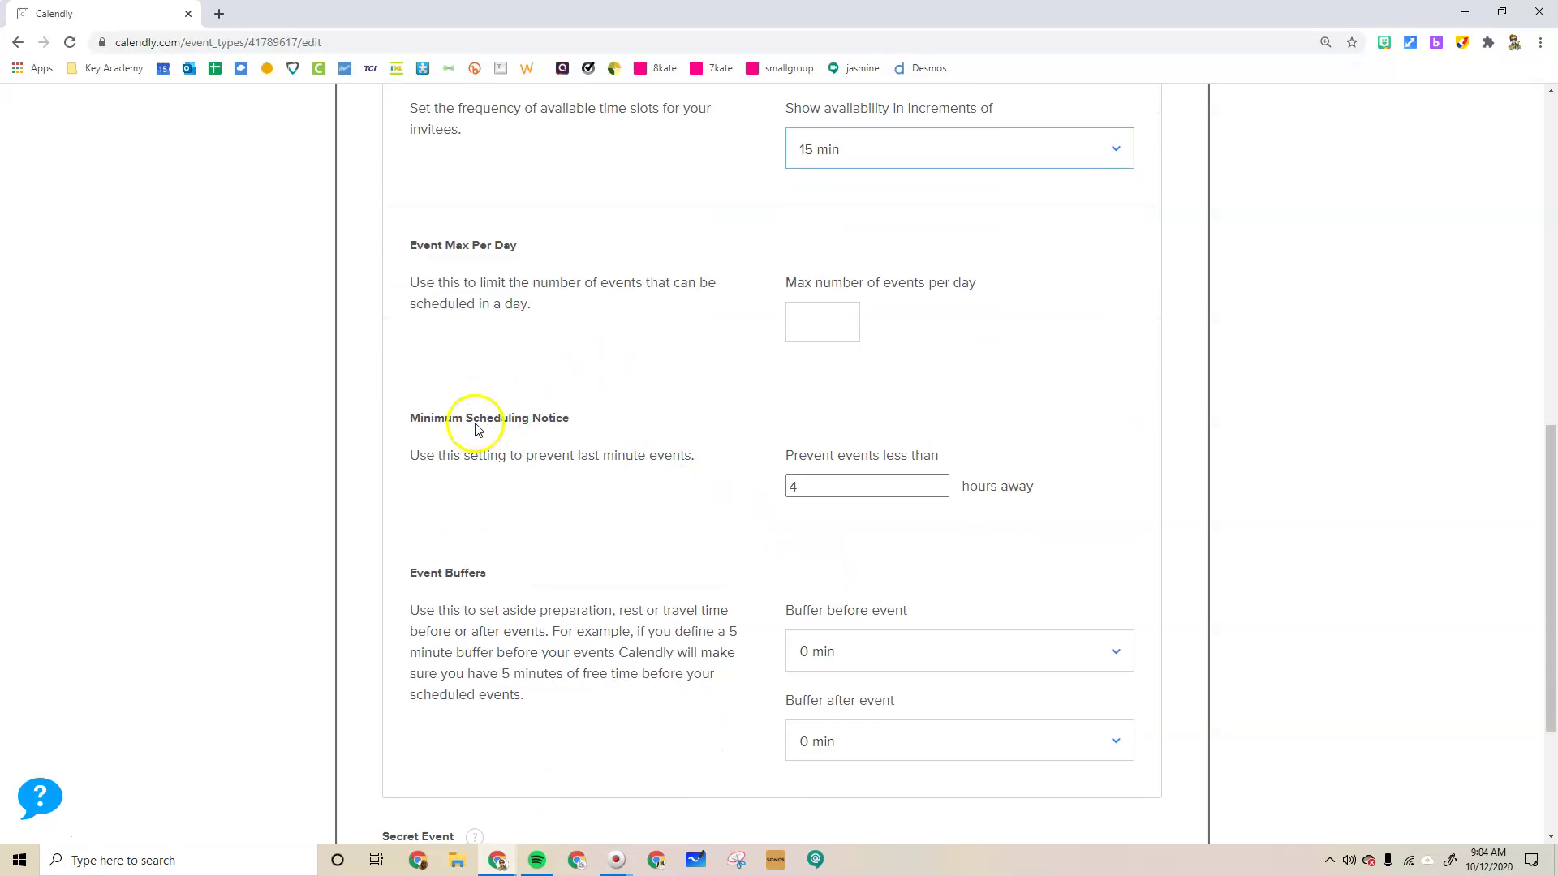
pyautogui.click(820, 489)
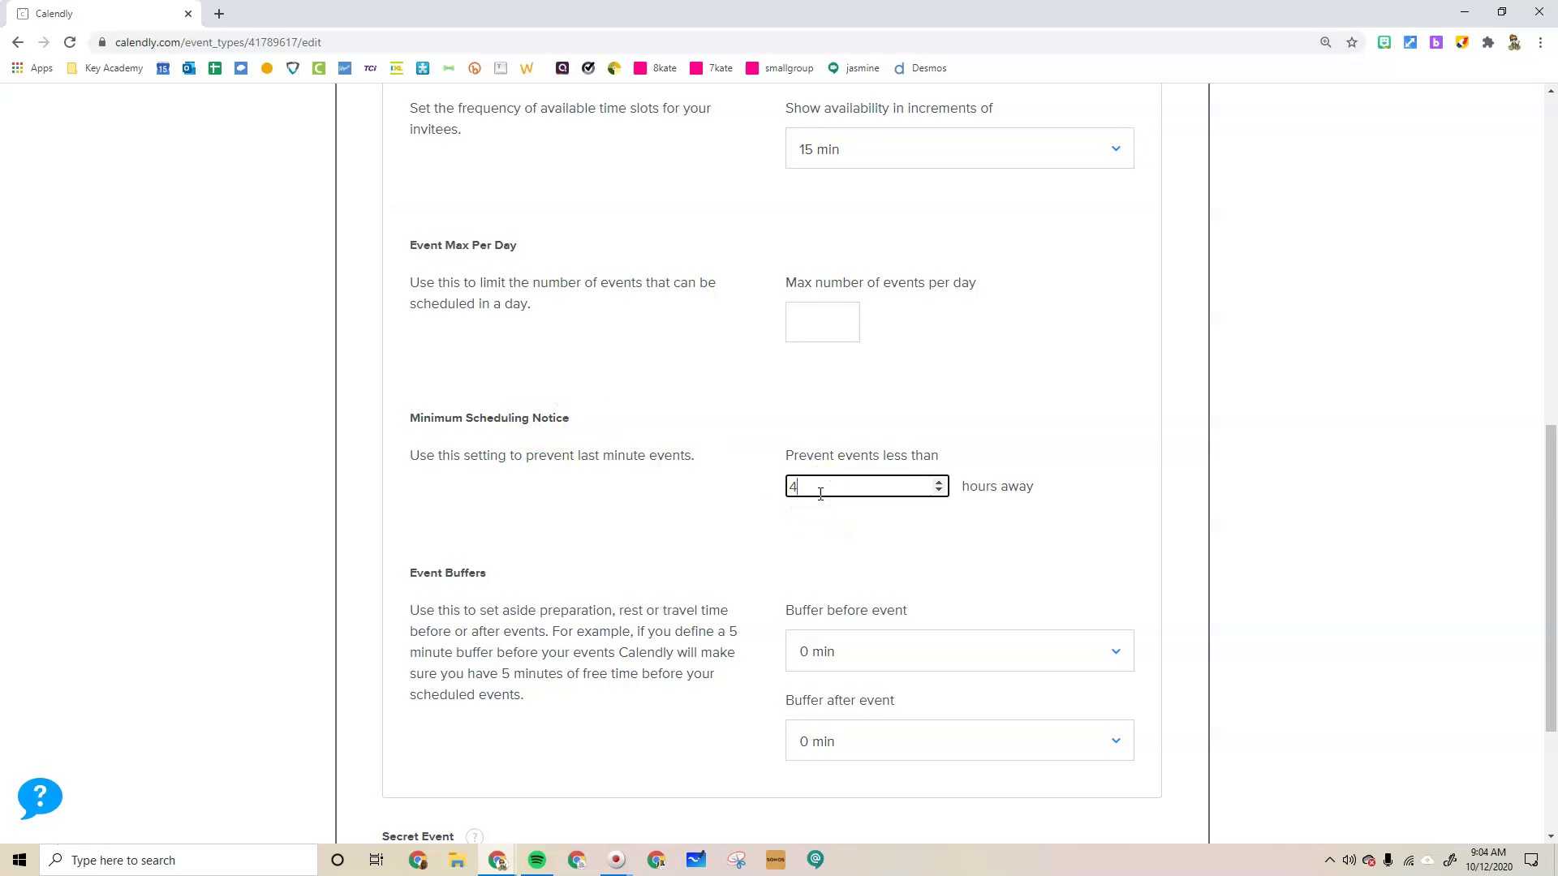
pyautogui.click(693, 480)
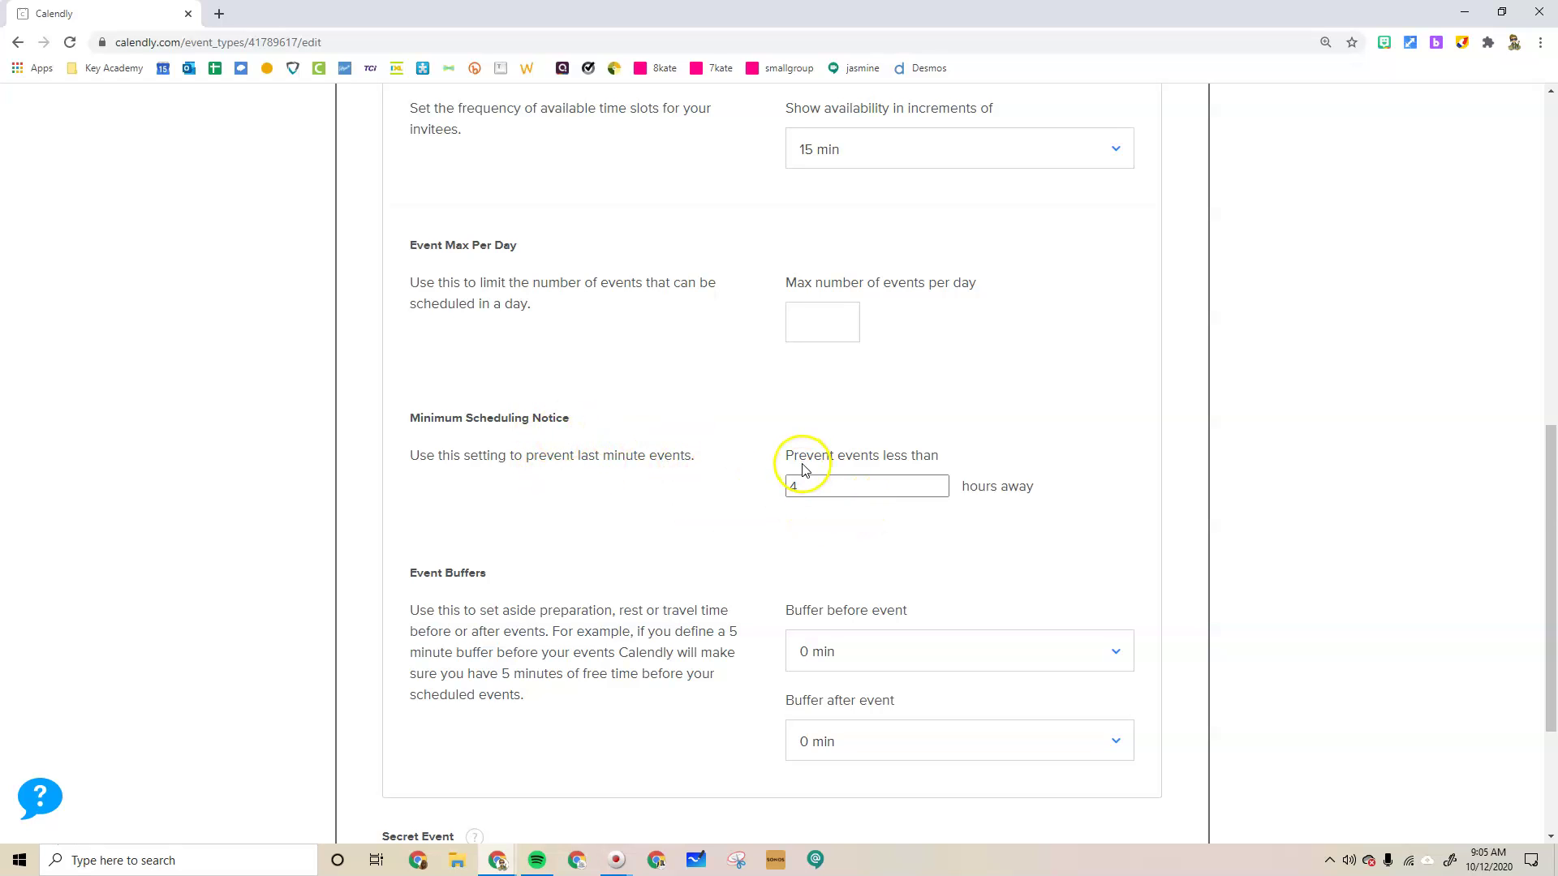
pyautogui.scroll(-3, 803, 469)
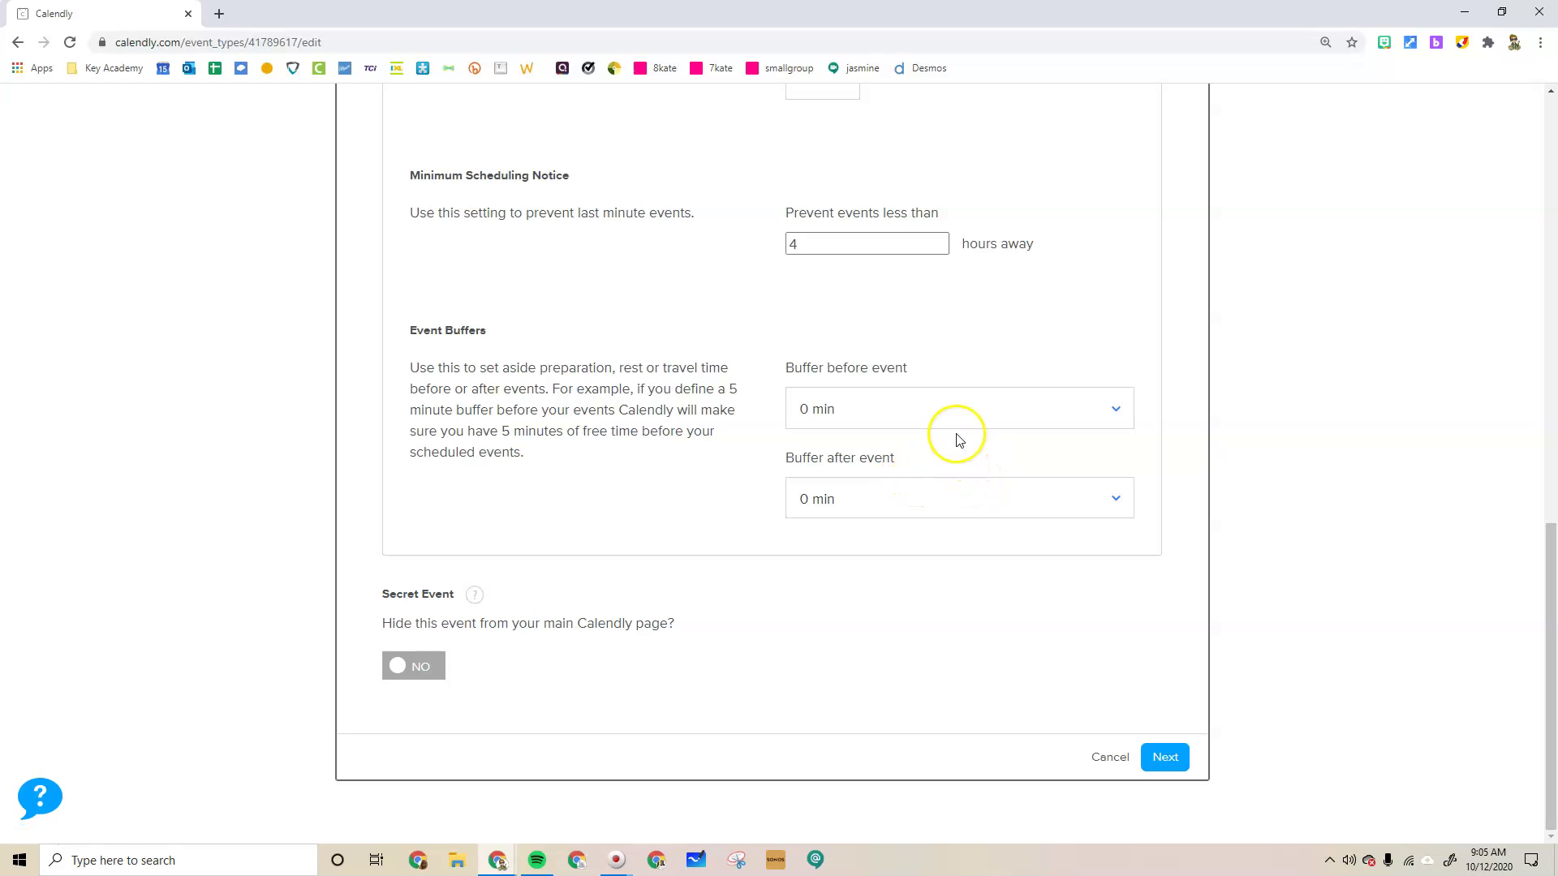
pyautogui.scroll(1, 957, 432)
pyautogui.scroll(-1, 929, 669)
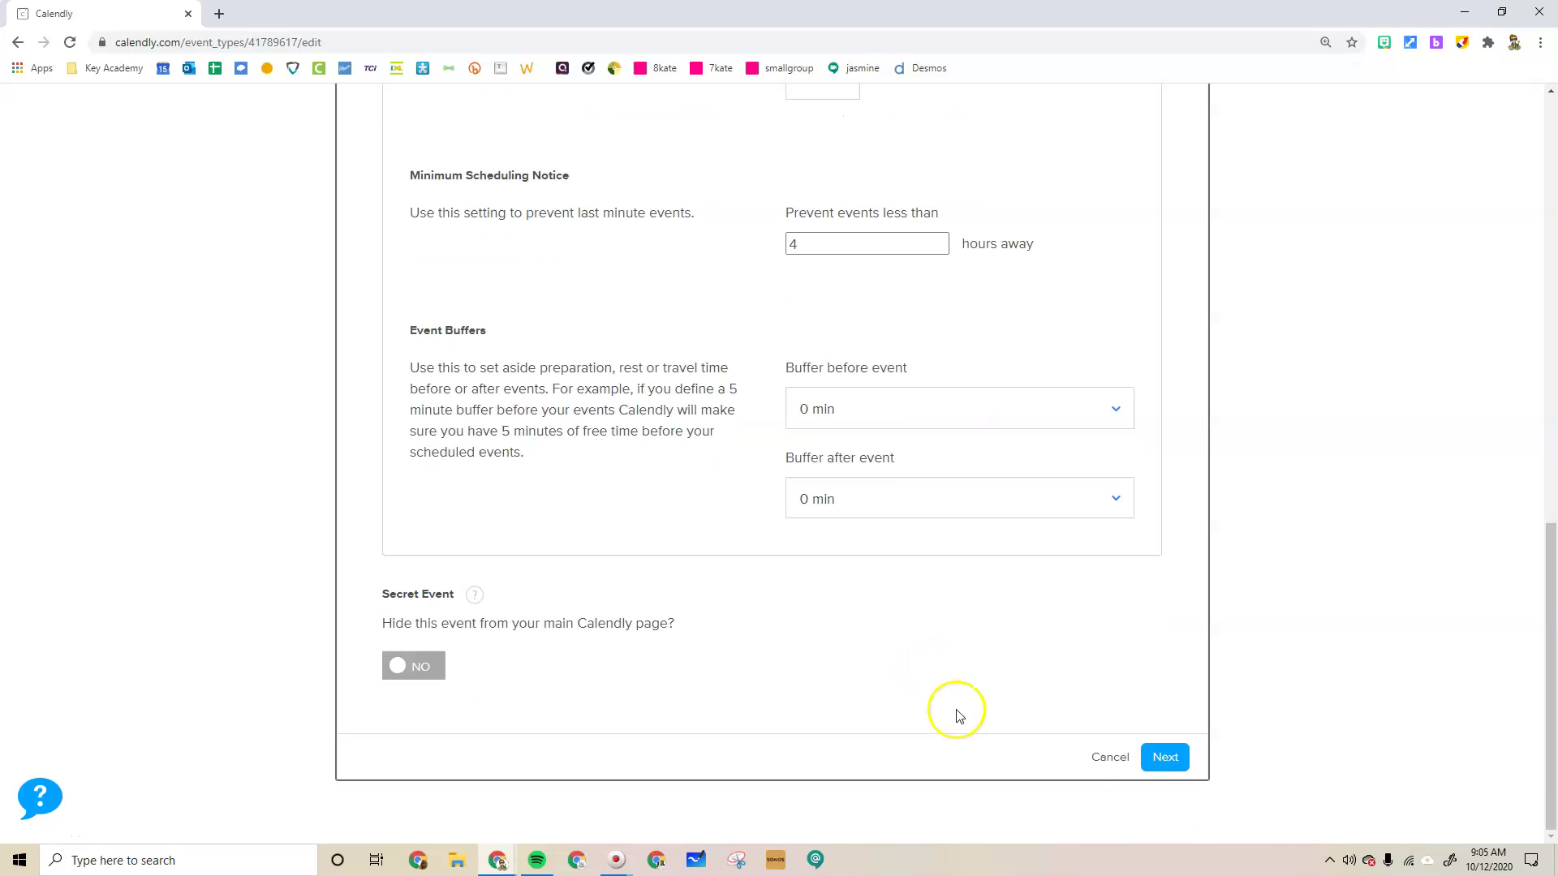
# Save the event's scheduling settings and review the Invitee Questions section
pyautogui.click(1165, 757)
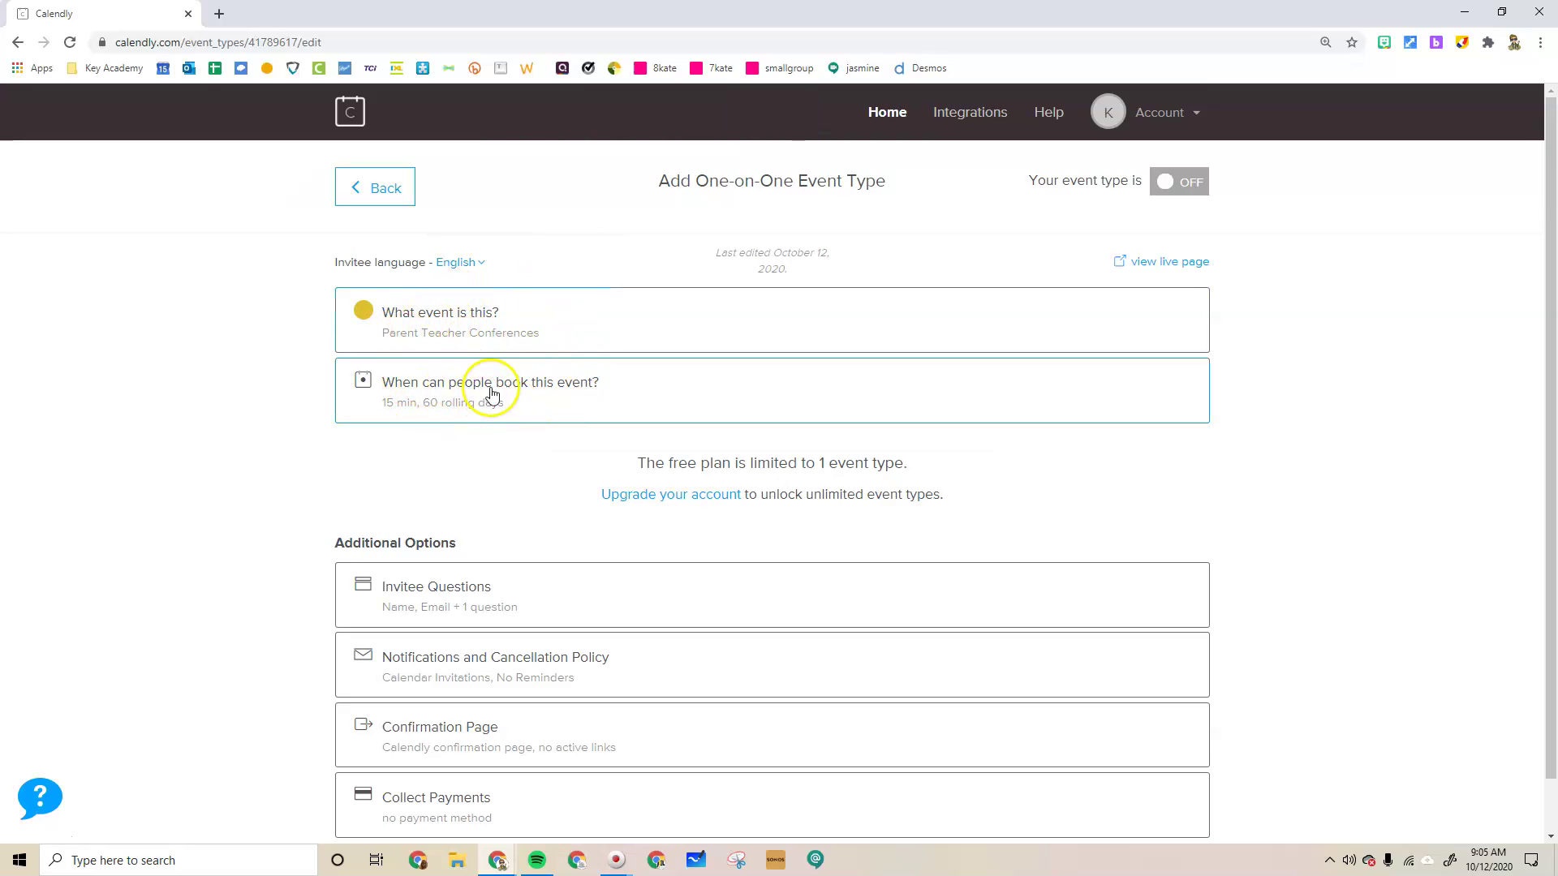
pyautogui.scroll(-1, 495, 381)
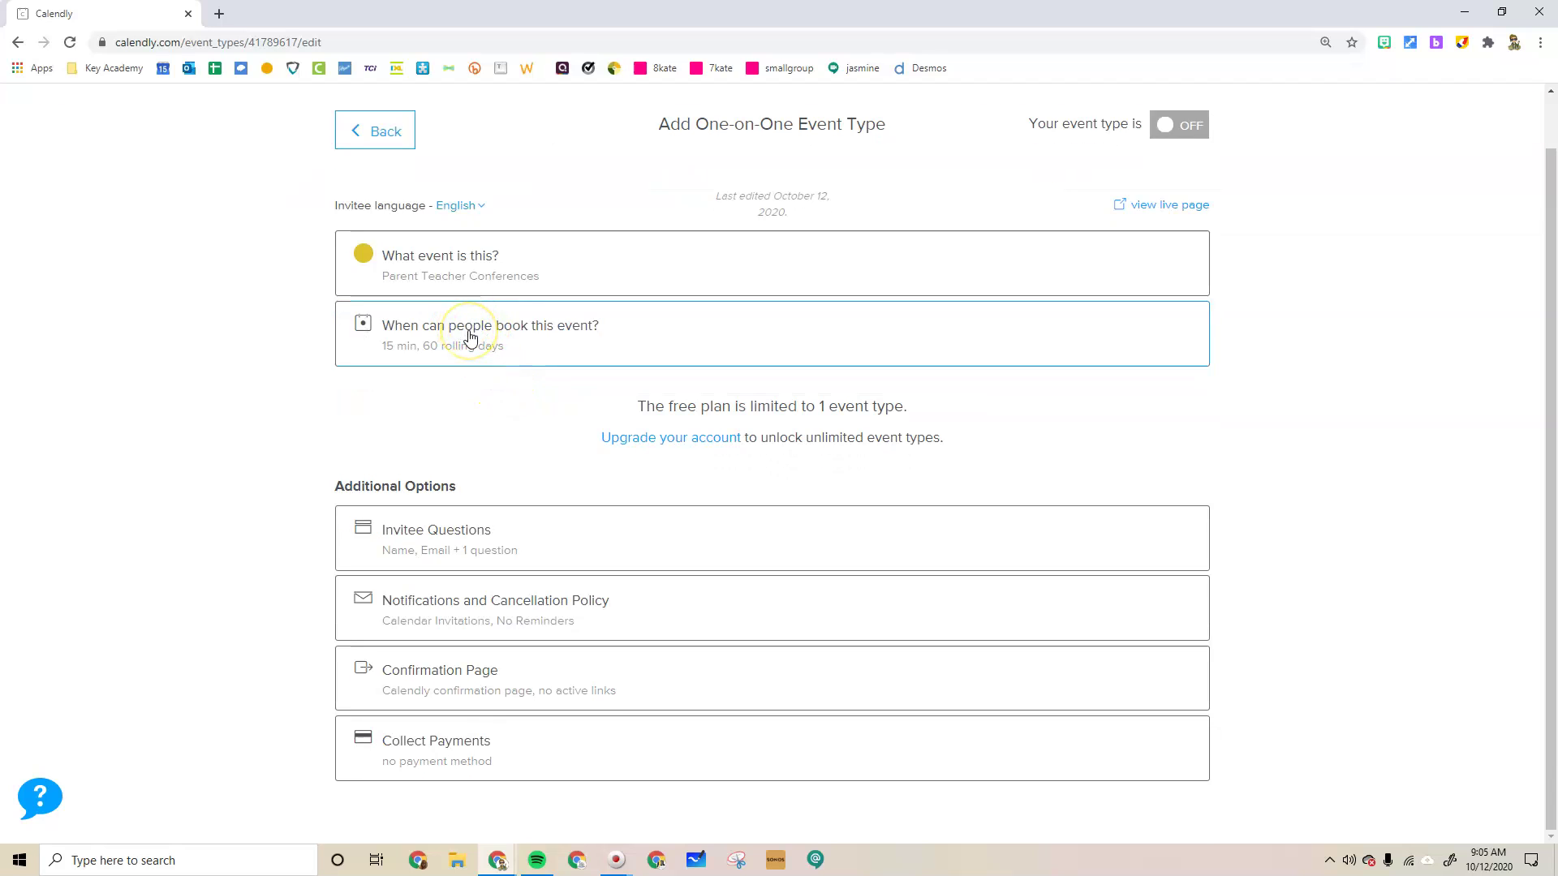
pyautogui.click(426, 553)
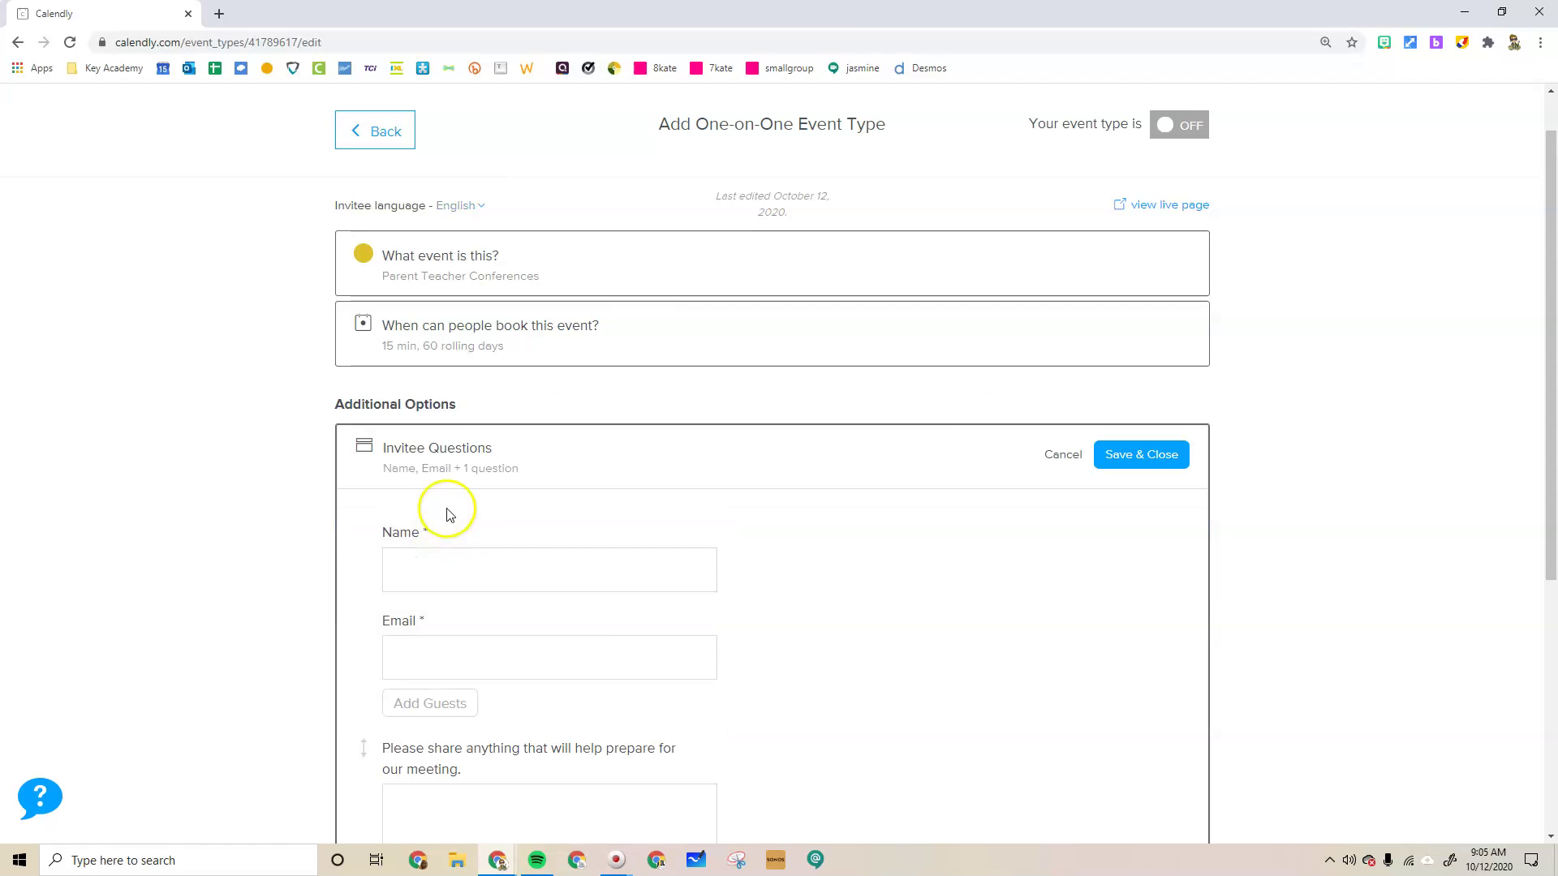
pyautogui.scroll(-3, 479, 519)
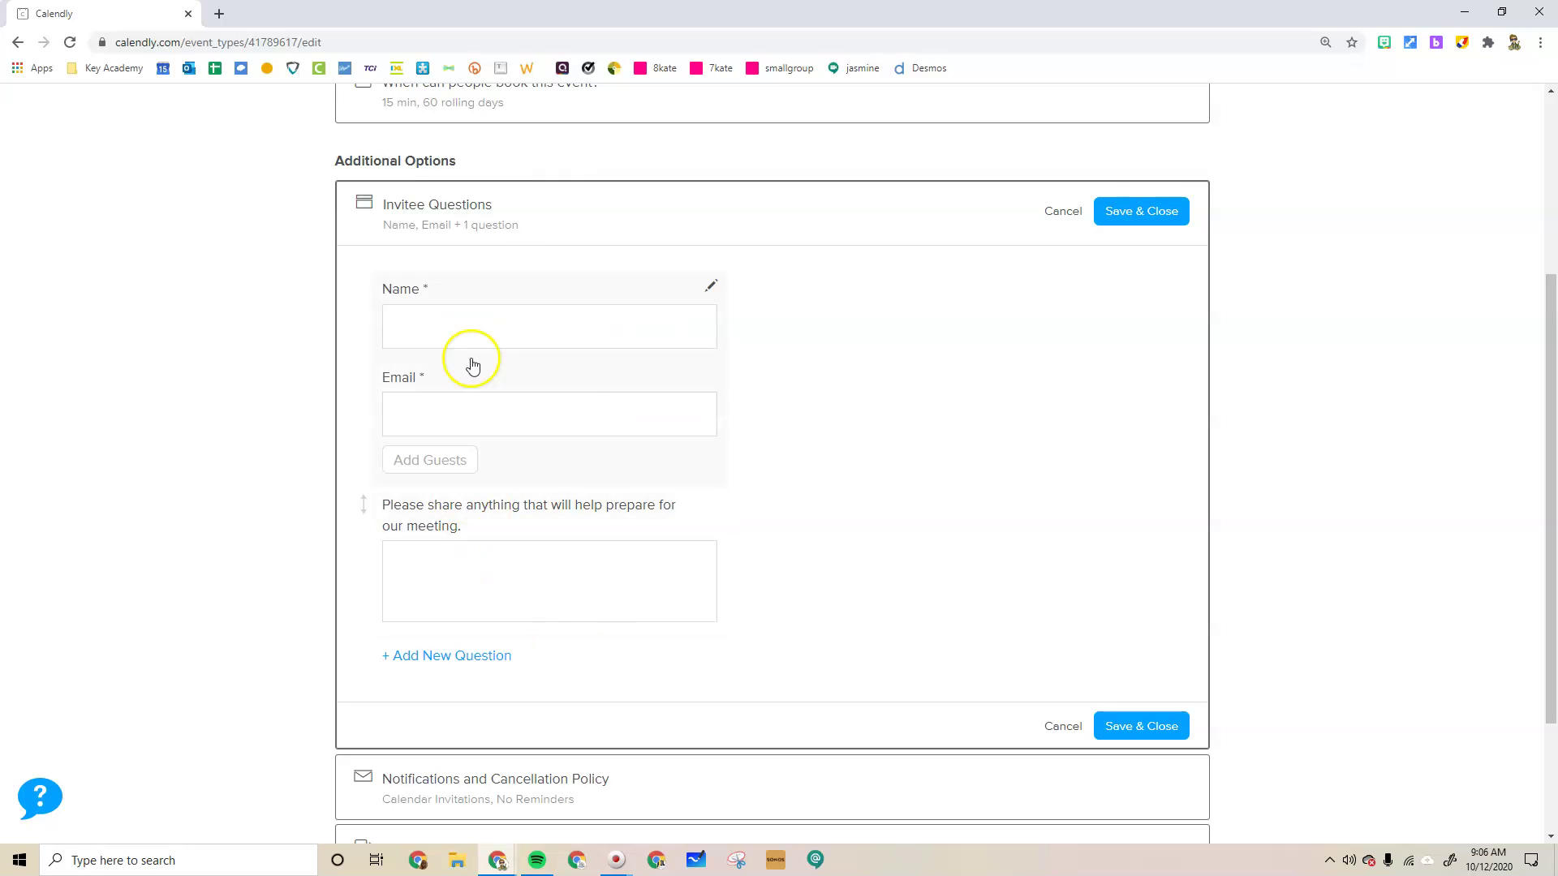
pyautogui.scroll(-2, 560, 389)
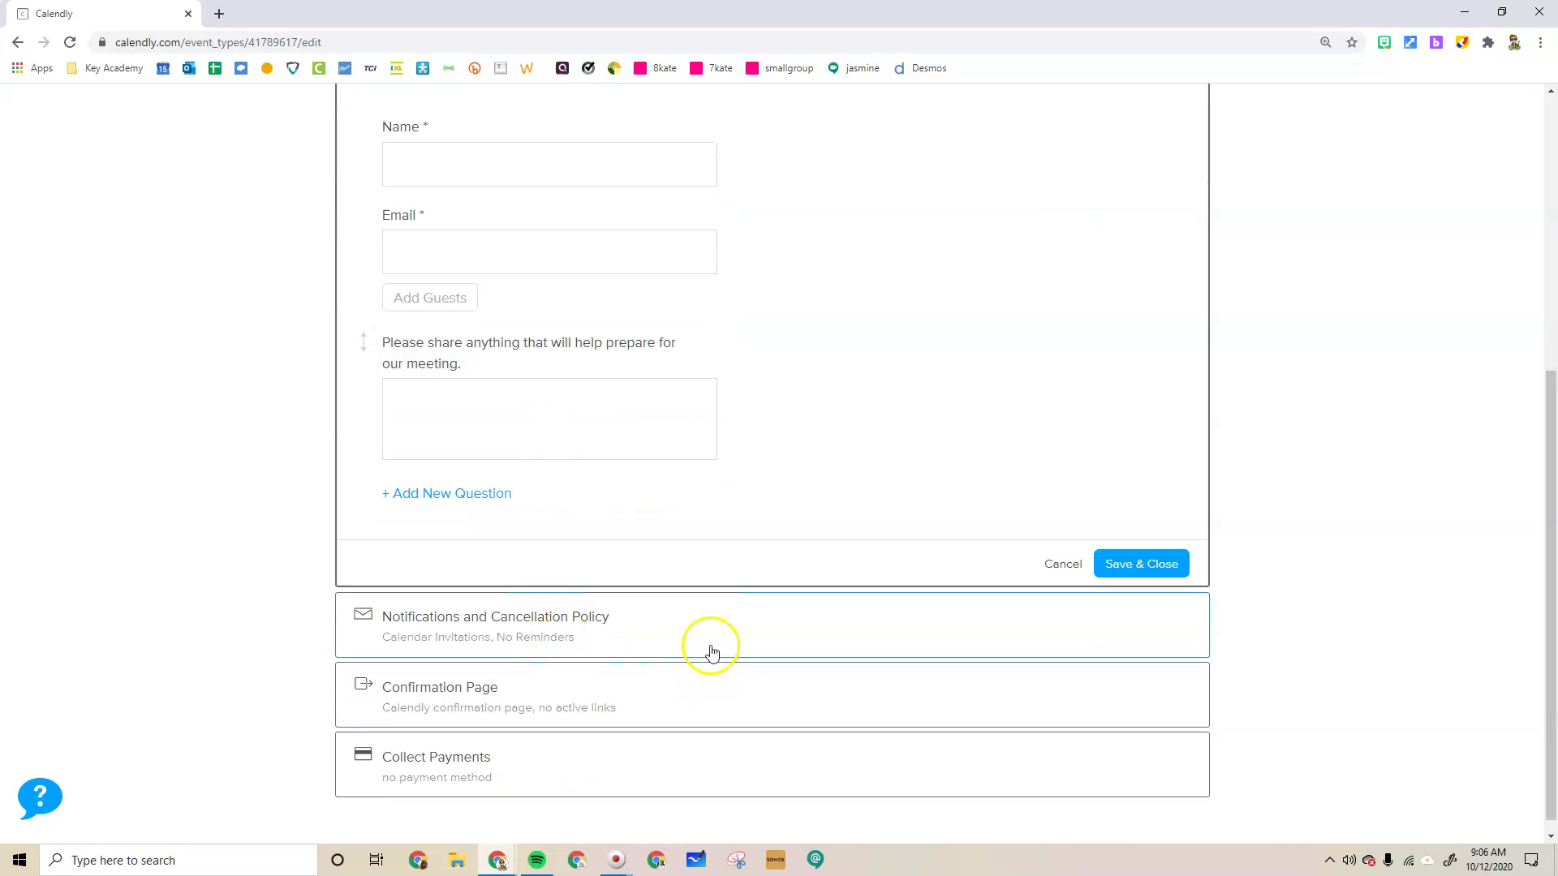
# Review Notifications and Cancellation Policy: Calendar Invitations with email reminders, follow-up and text reminders off
pyautogui.click(712, 642)
pyautogui.scroll(-3, 807, 511)
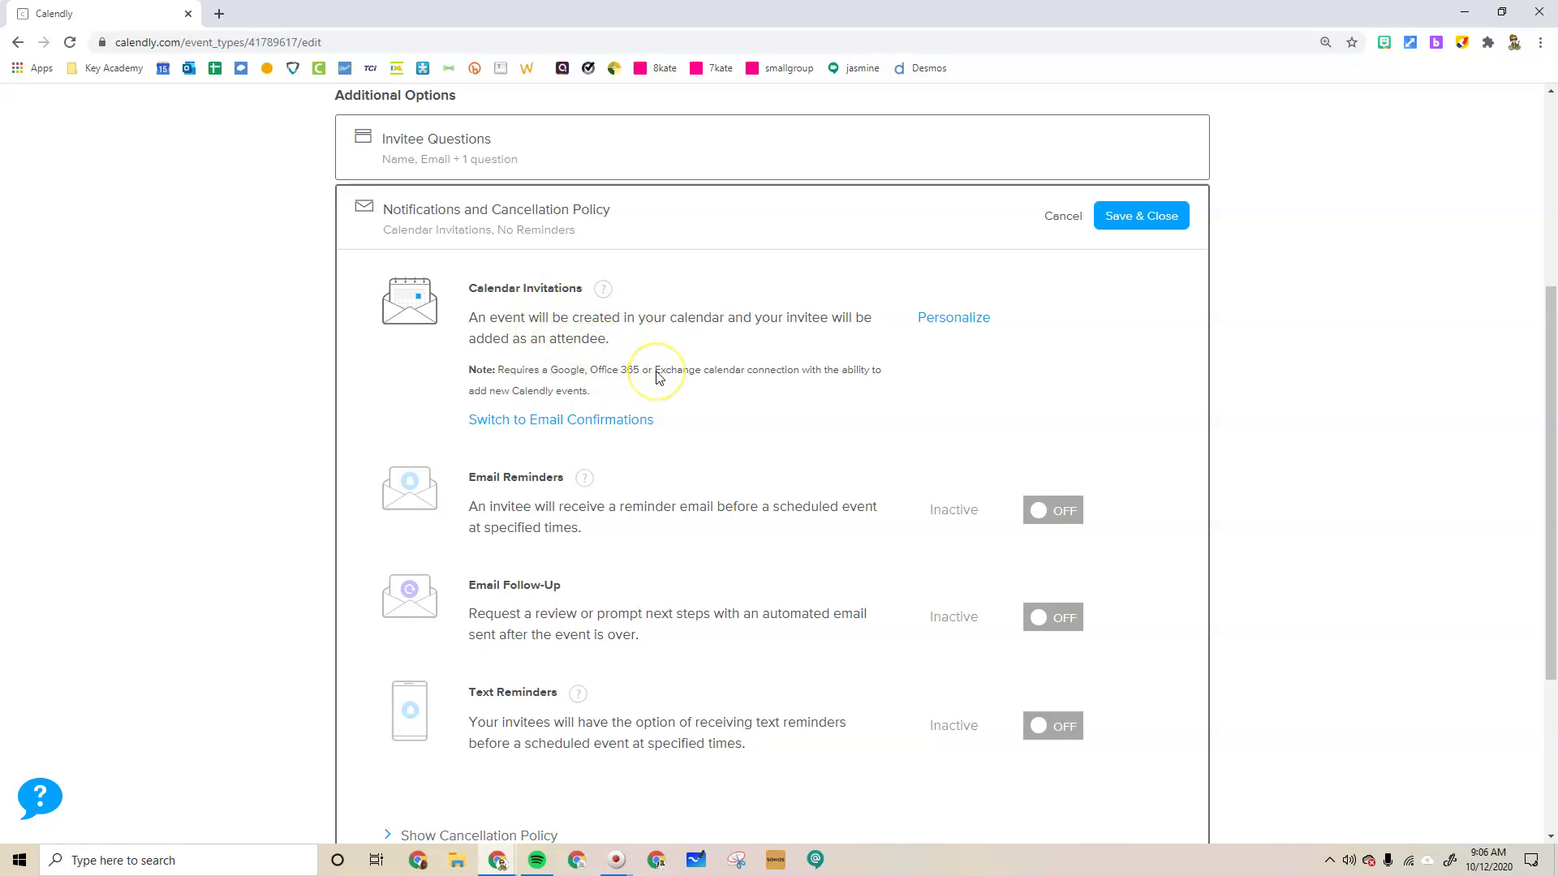
pyautogui.scroll(2, 656, 377)
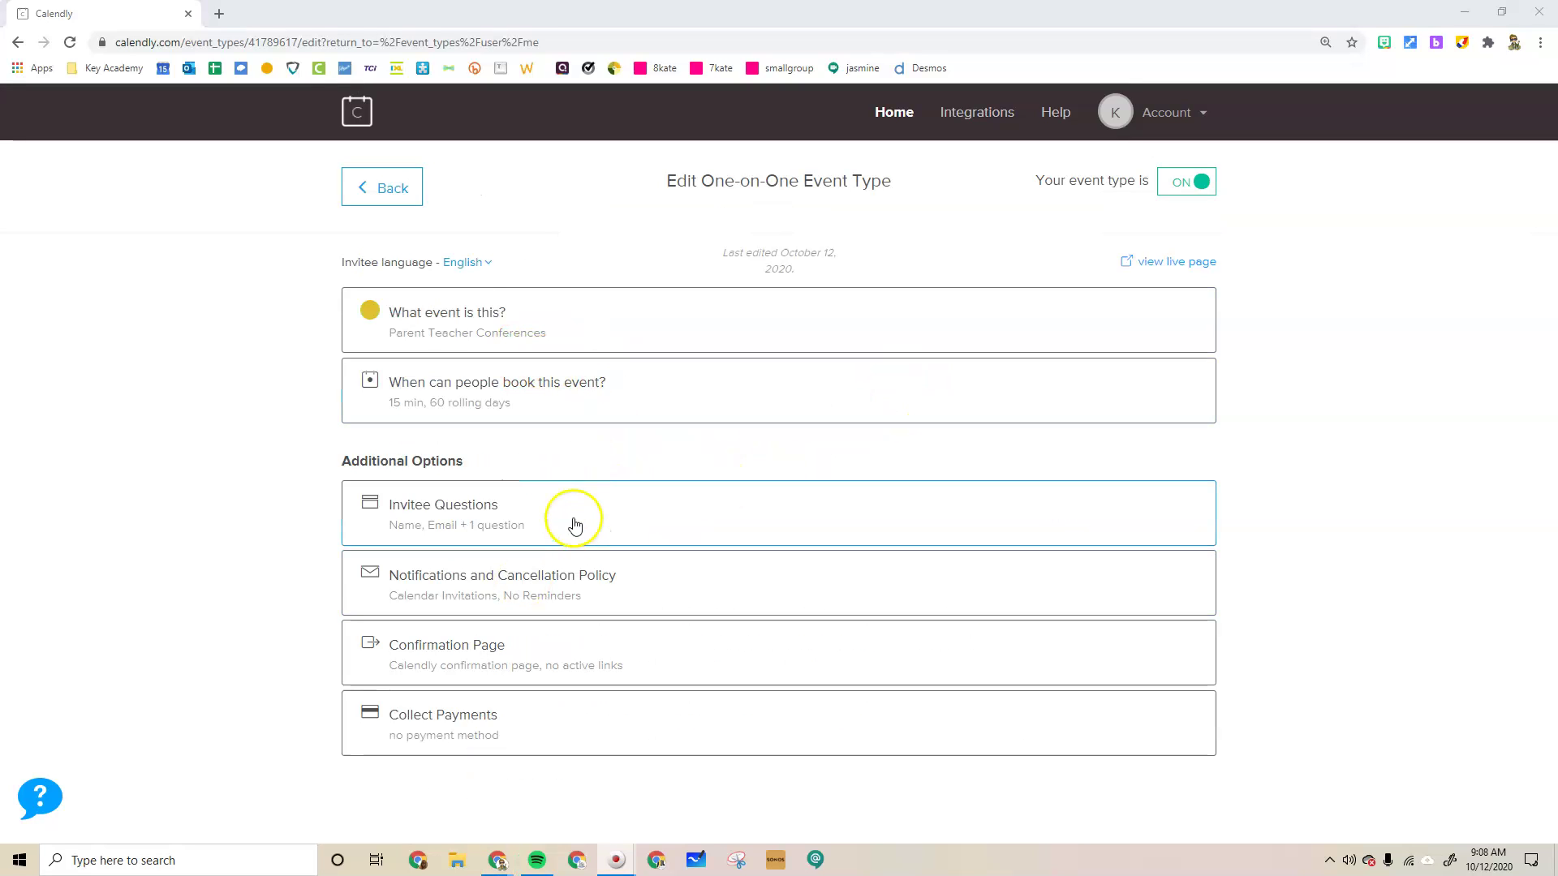
pyautogui.click(1203, 266)
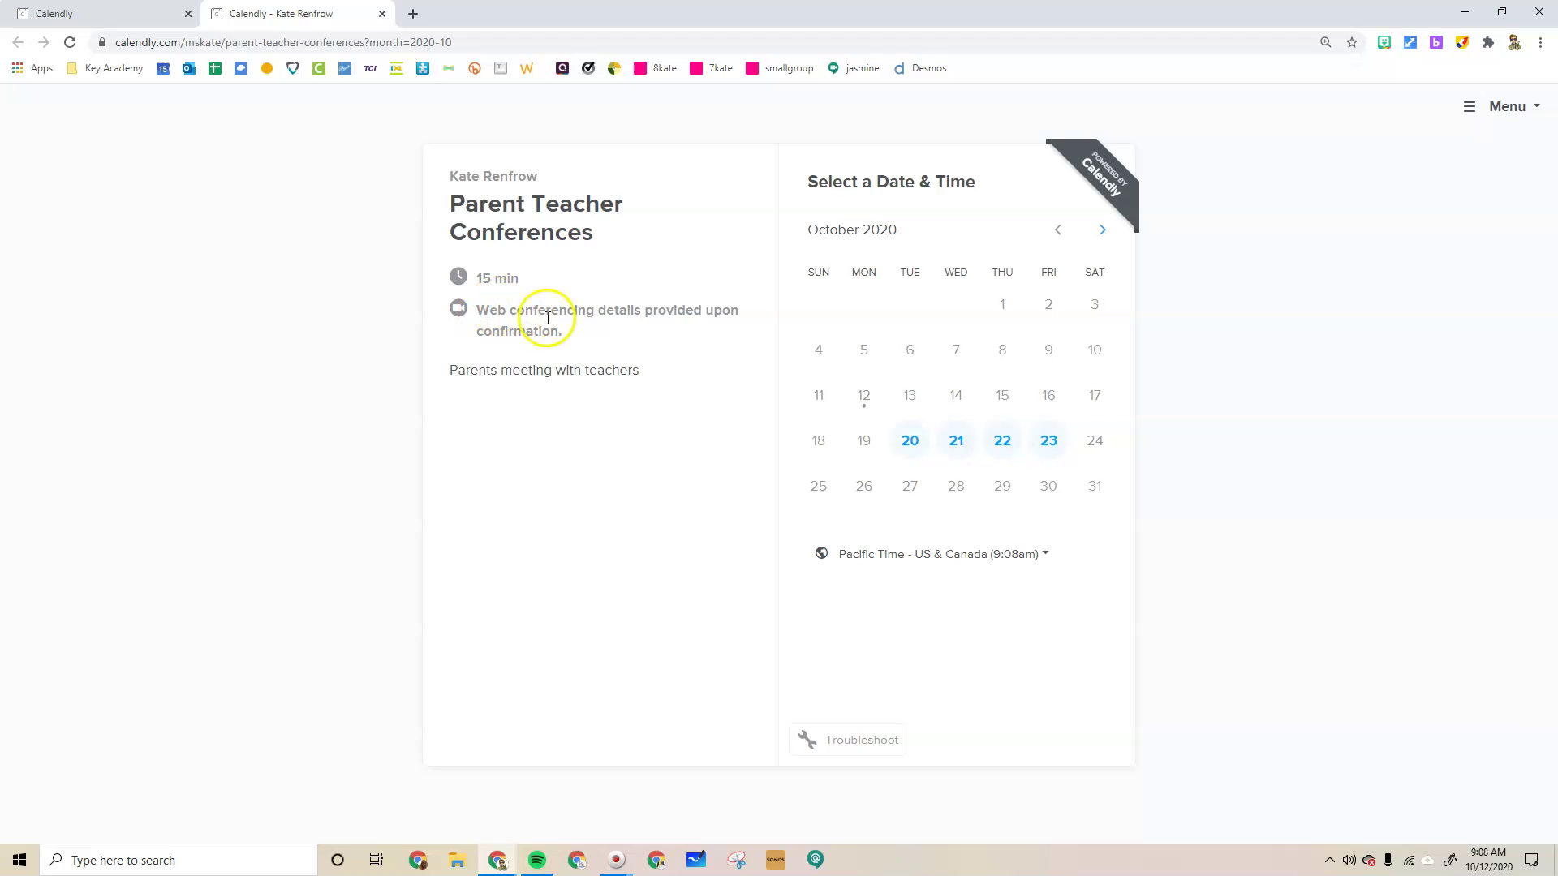
pyautogui.moveTo(640, 372); pyautogui.dragTo(452, 371)
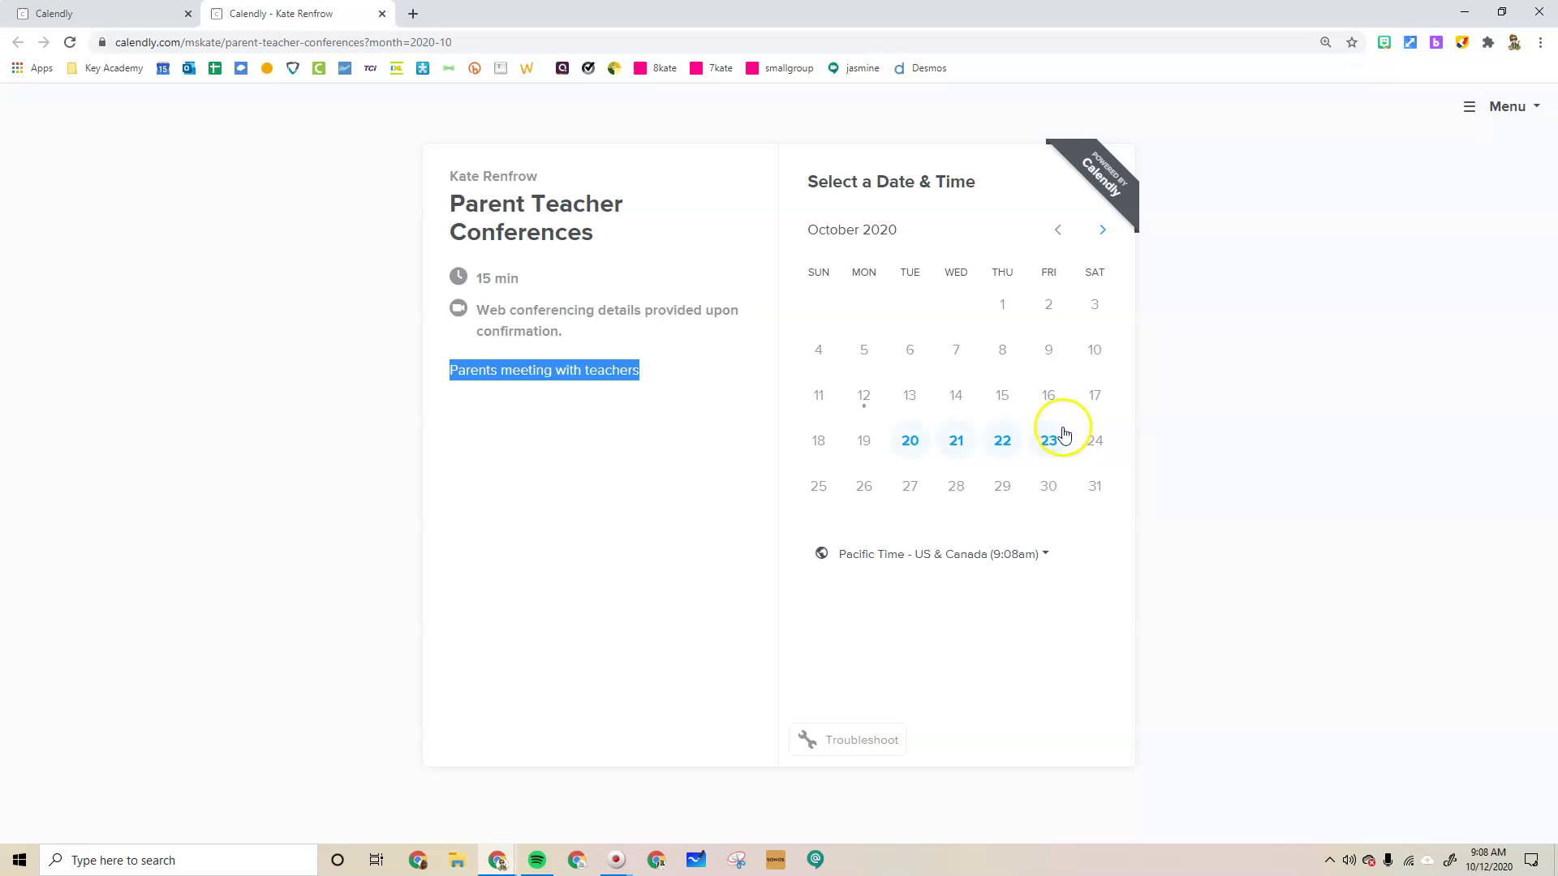
pyautogui.click(910, 443)
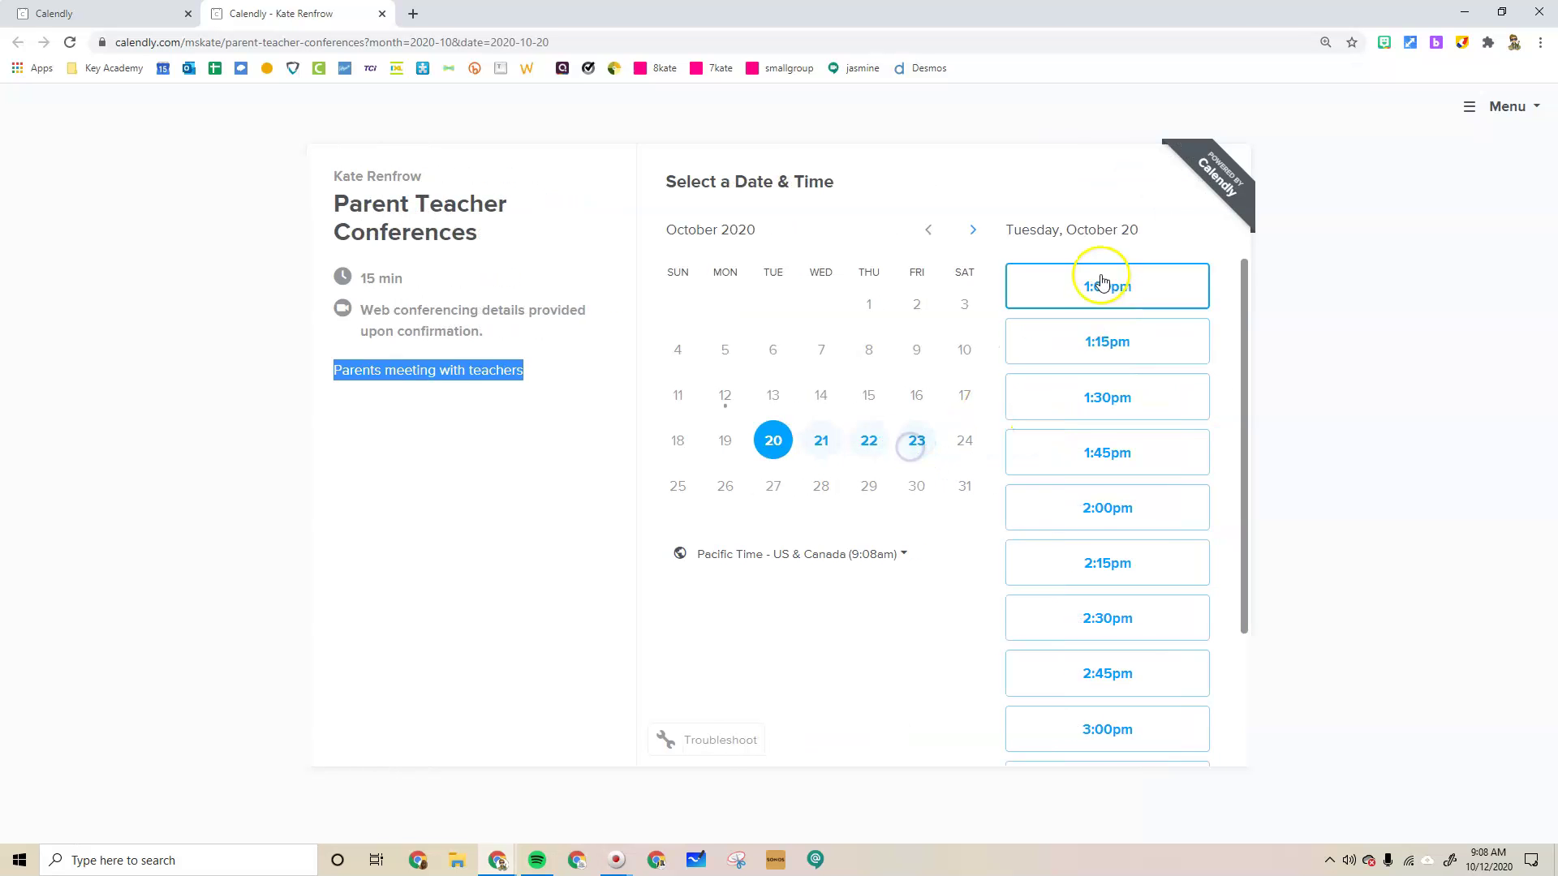
pyautogui.scroll(-2, 1110, 449)
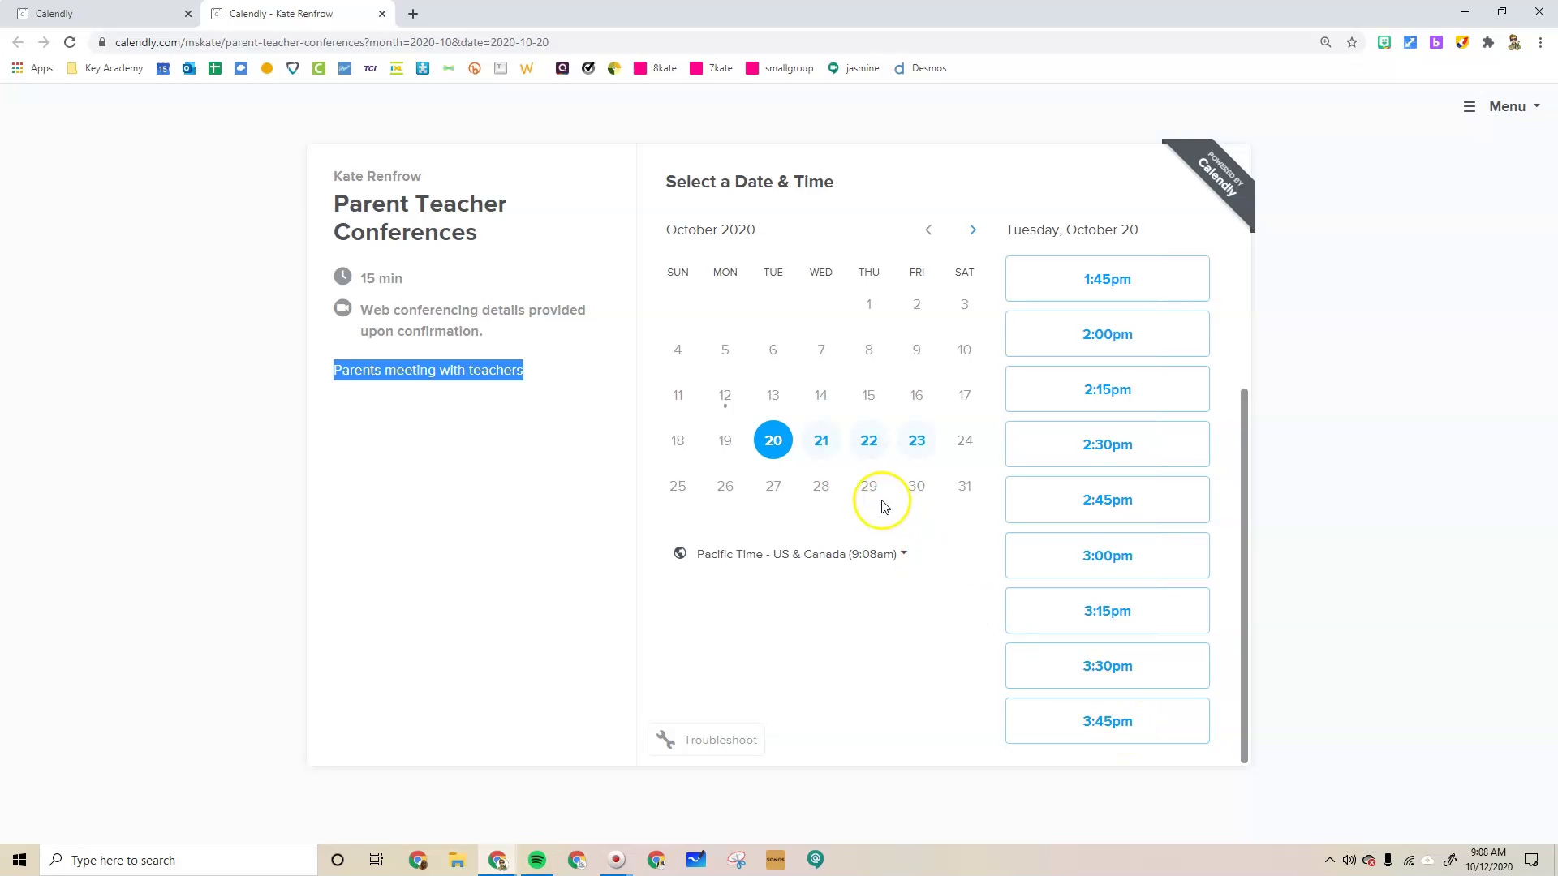
pyautogui.click(819, 442)
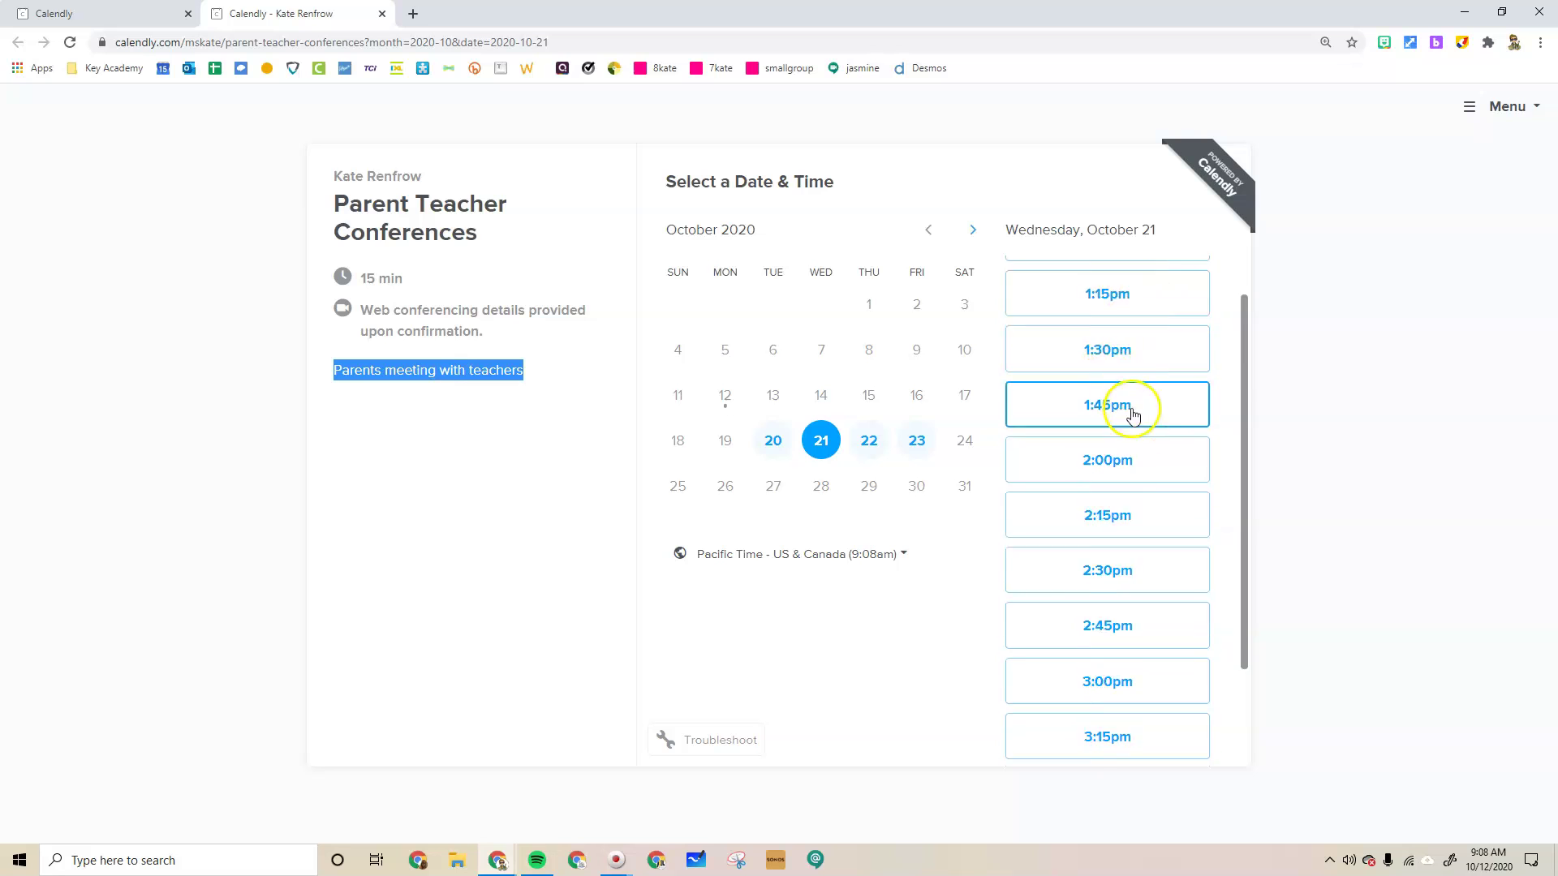
pyautogui.scroll(-2, 1130, 411)
pyautogui.click(882, 450)
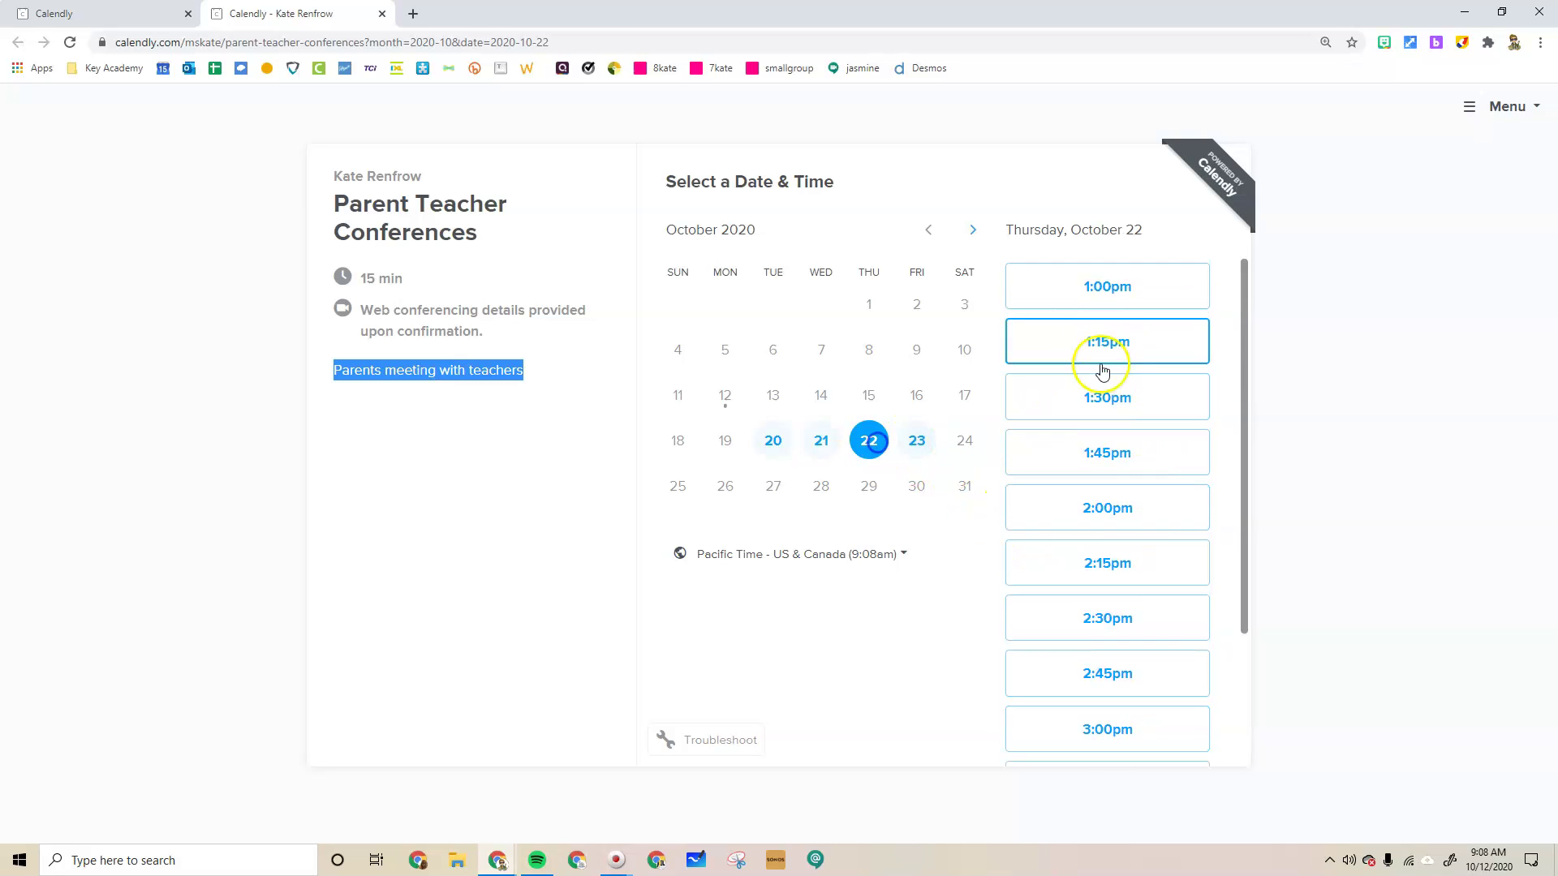
pyautogui.scroll(-2, 1119, 406)
pyautogui.click(941, 439)
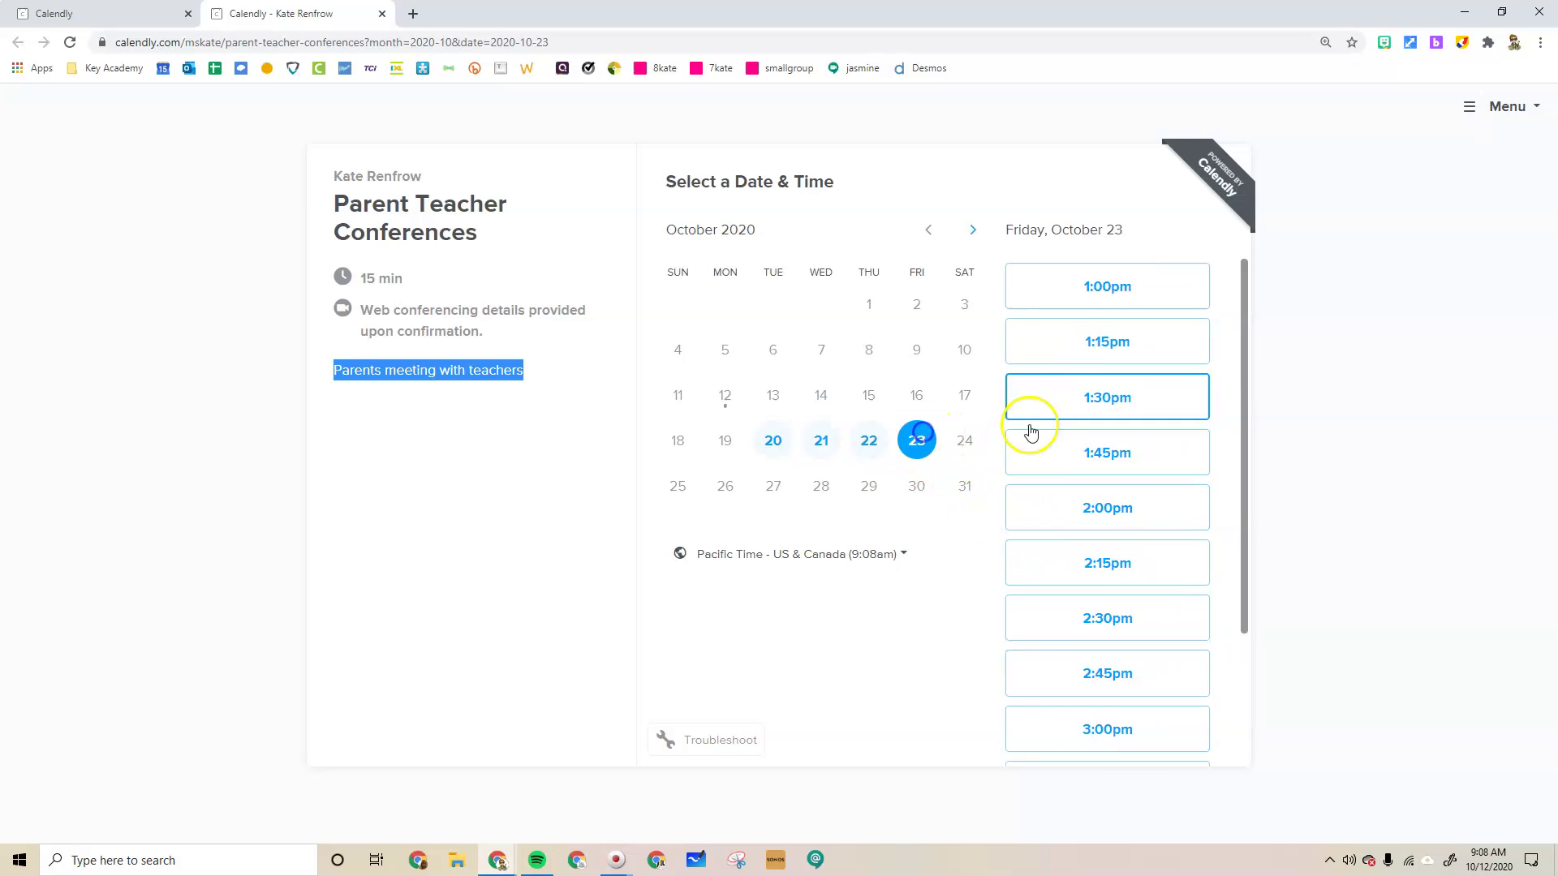
pyautogui.scroll(-2, 1105, 686)
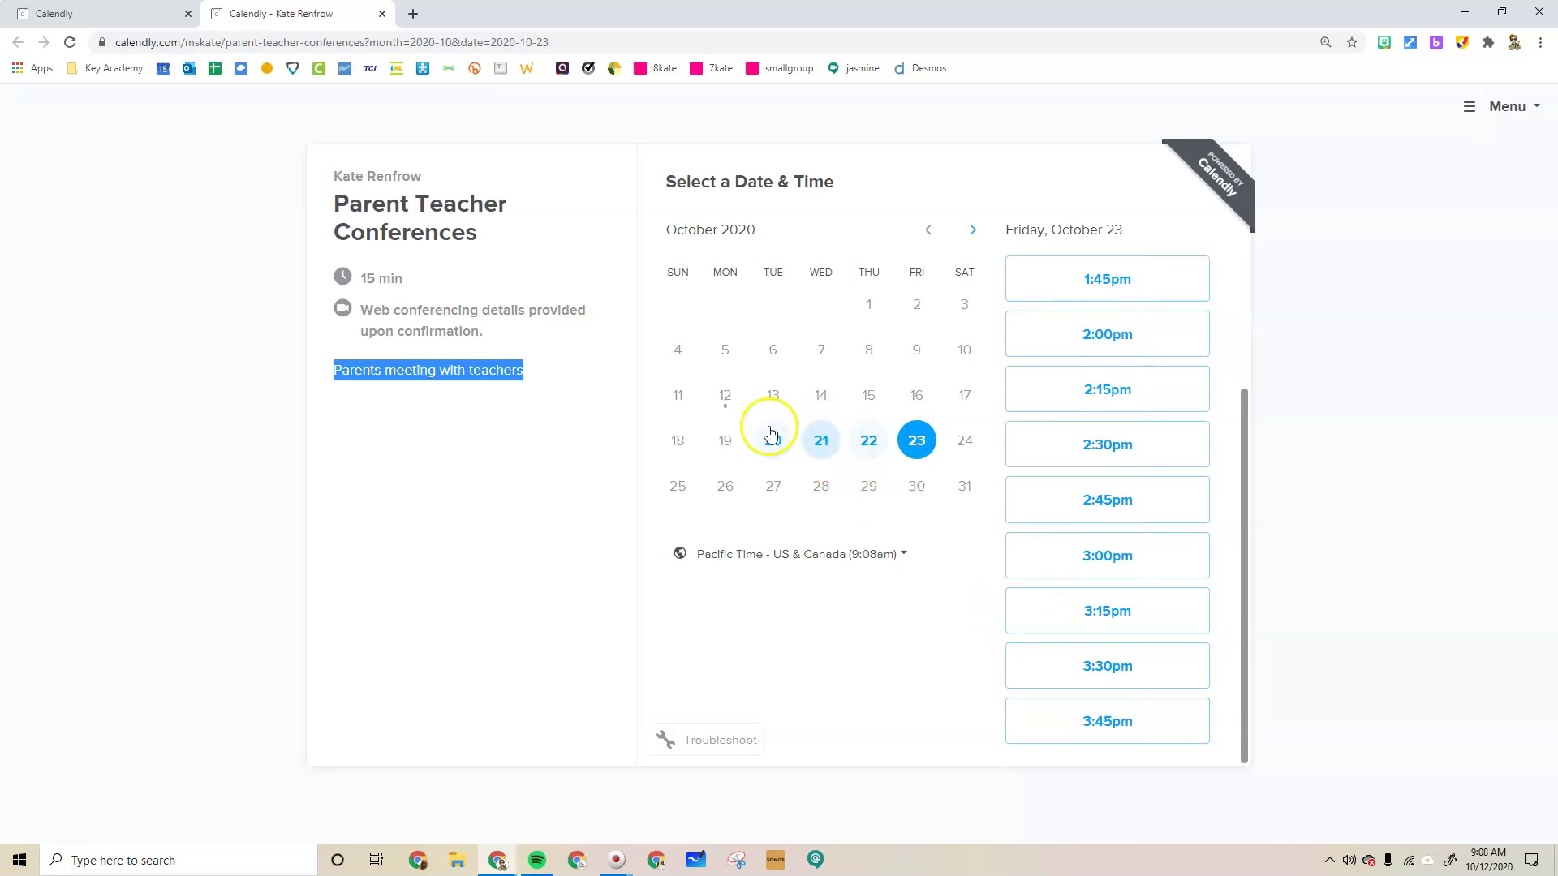
pyautogui.click(382, 14)
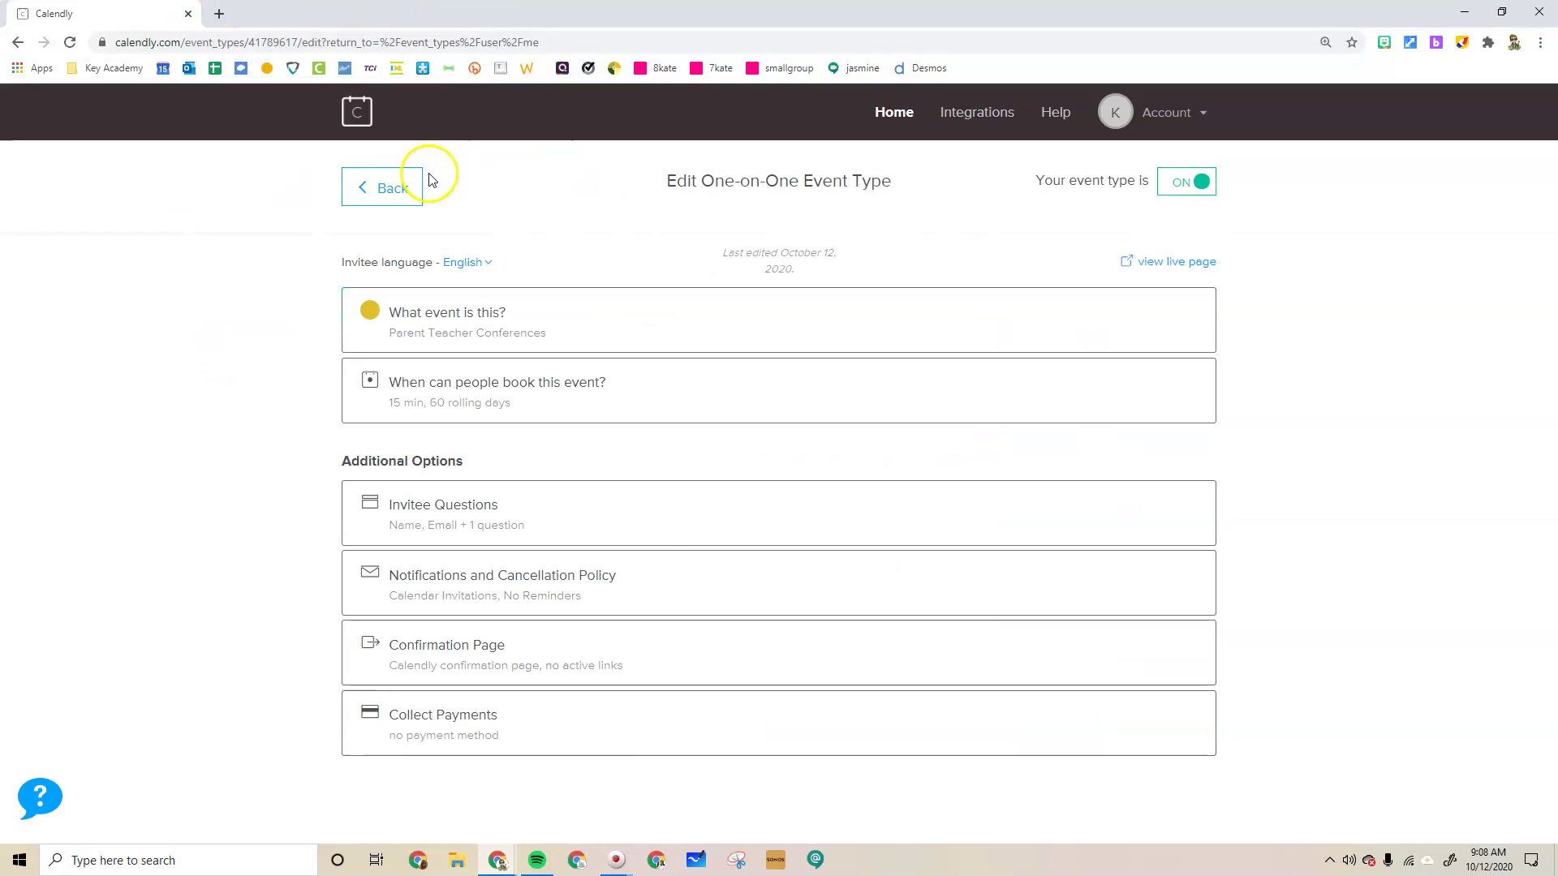
# Back in the event types list, turn off the Parent Teacher Conferences event
pyautogui.click(392, 197)
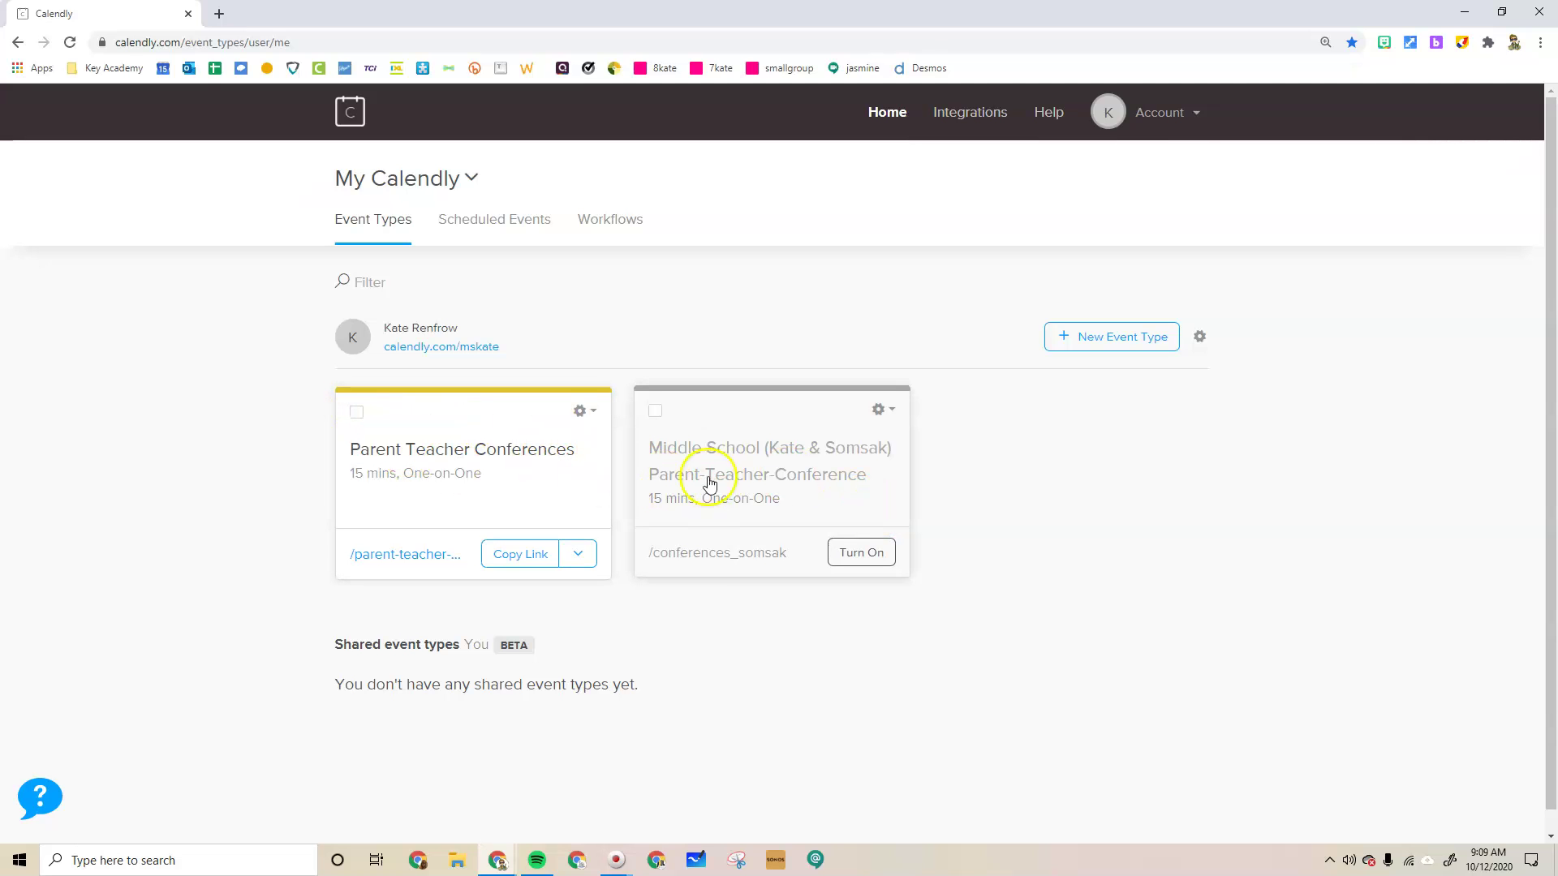
pyautogui.click(356, 412)
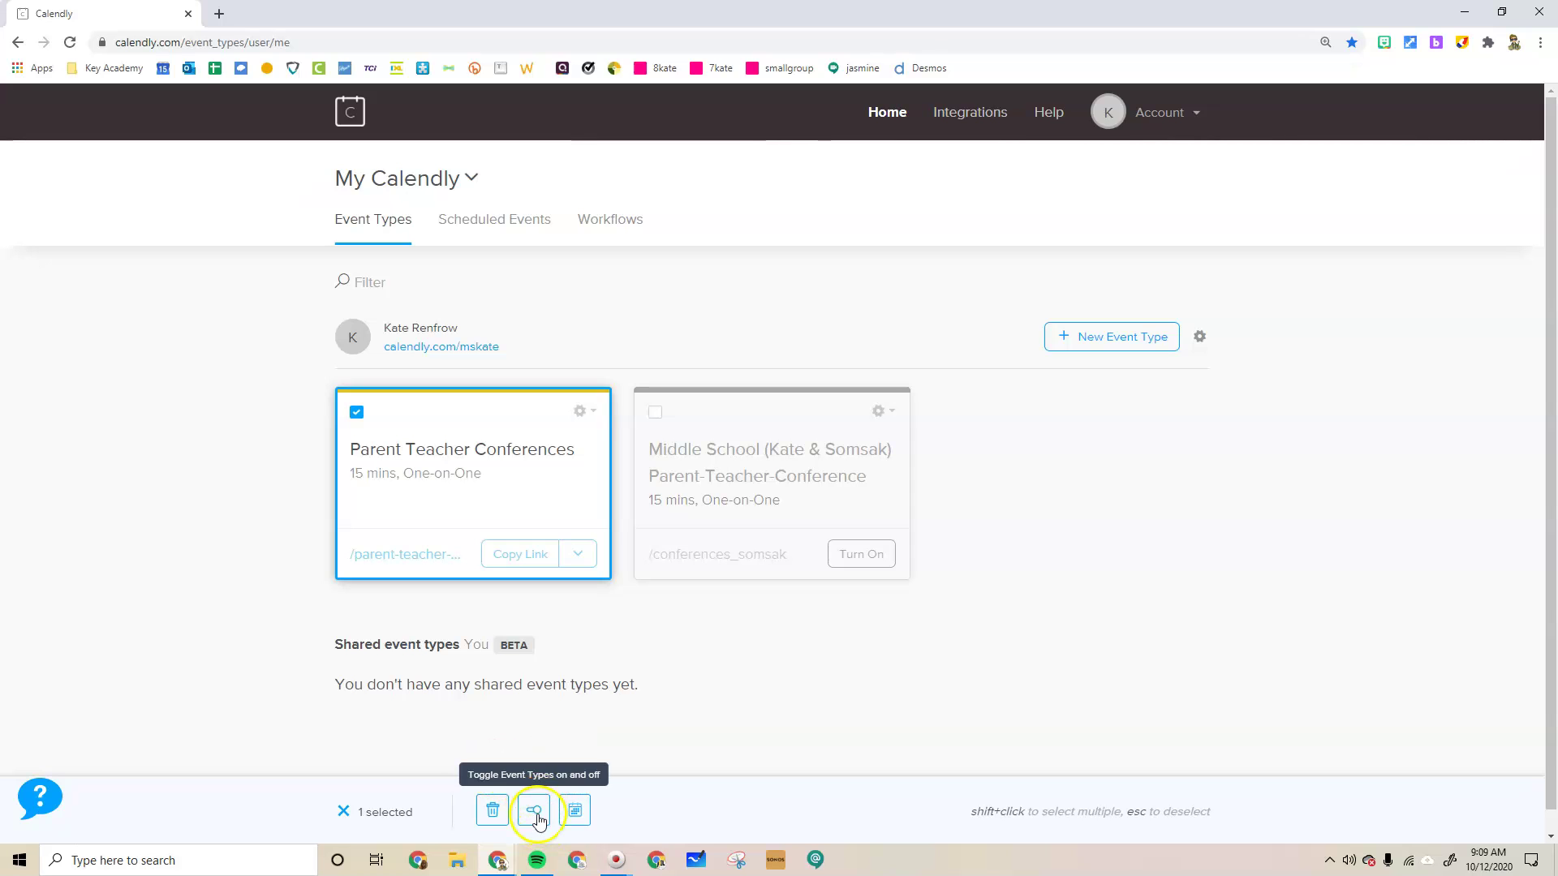
pyautogui.click(533, 814)
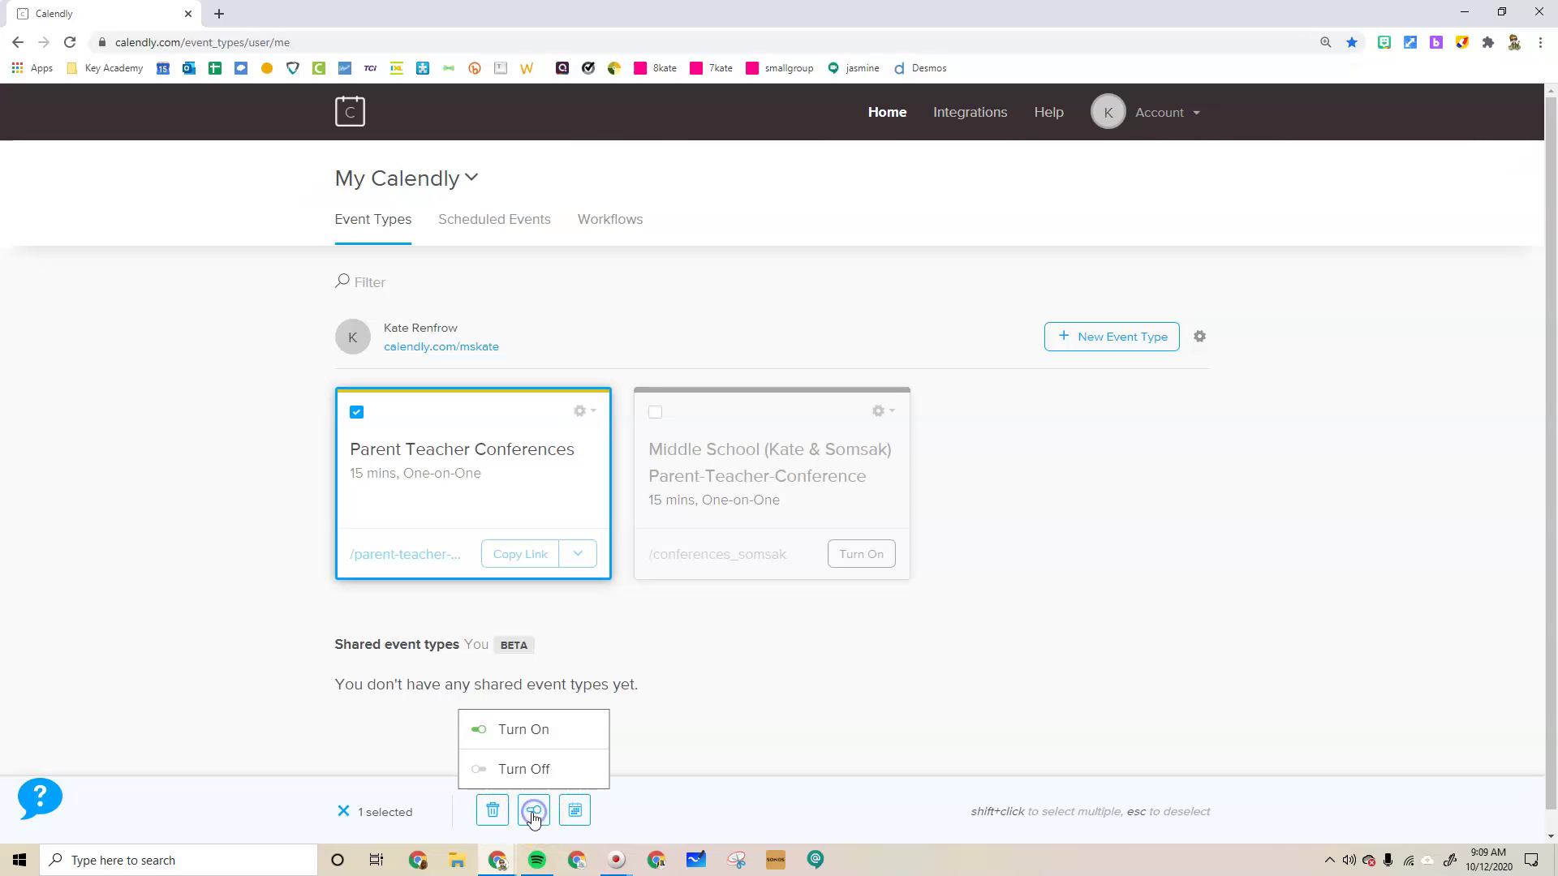
pyautogui.click(484, 776)
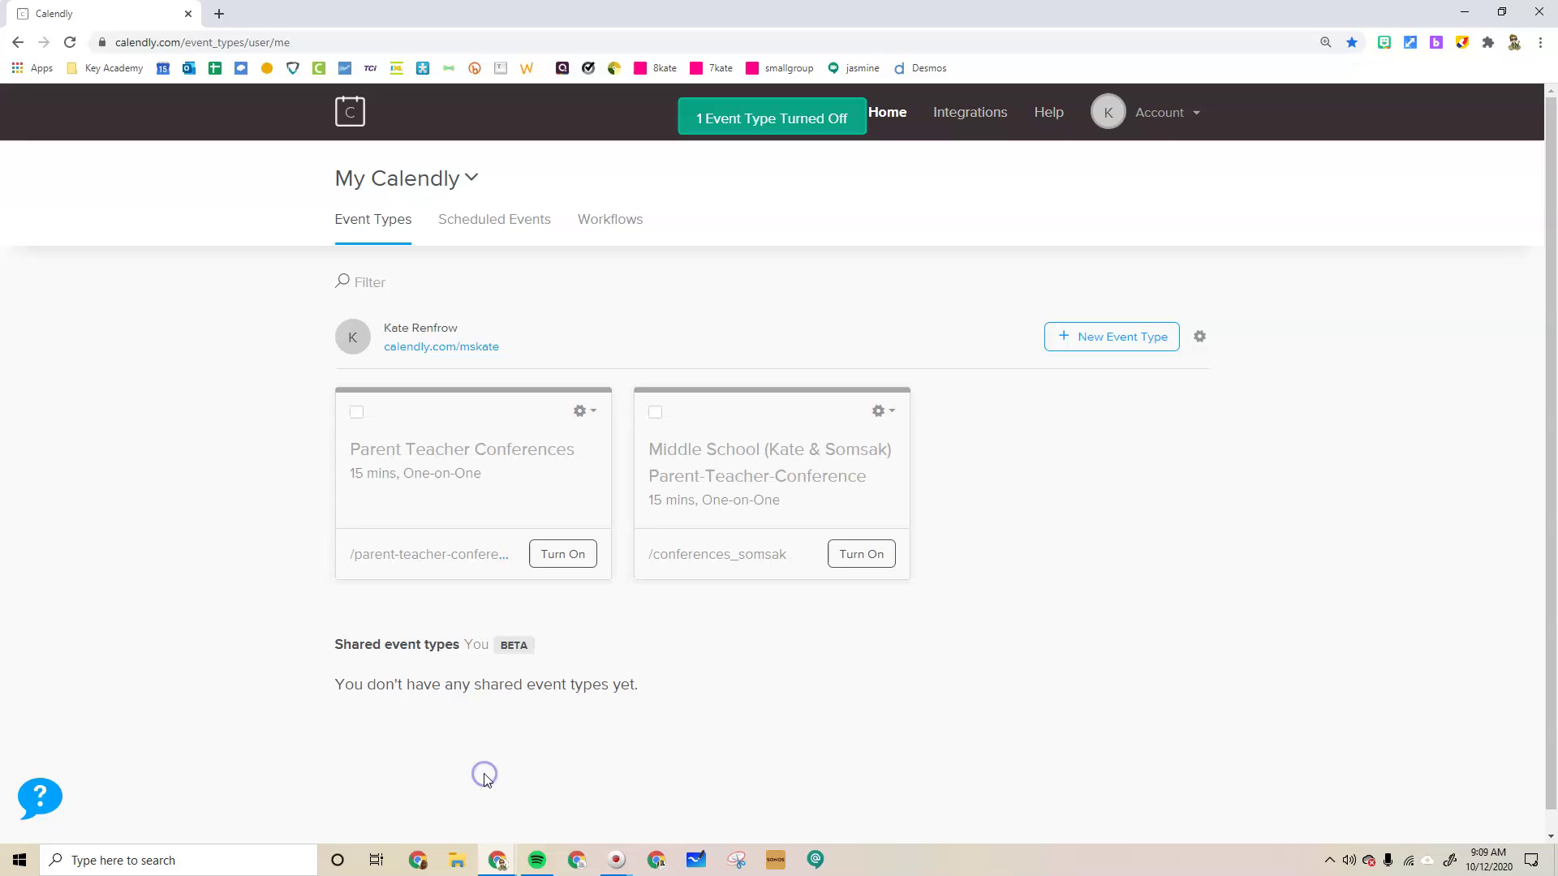
# Turn on the Middle School conference event and copy its booking link
pyautogui.click(659, 412)
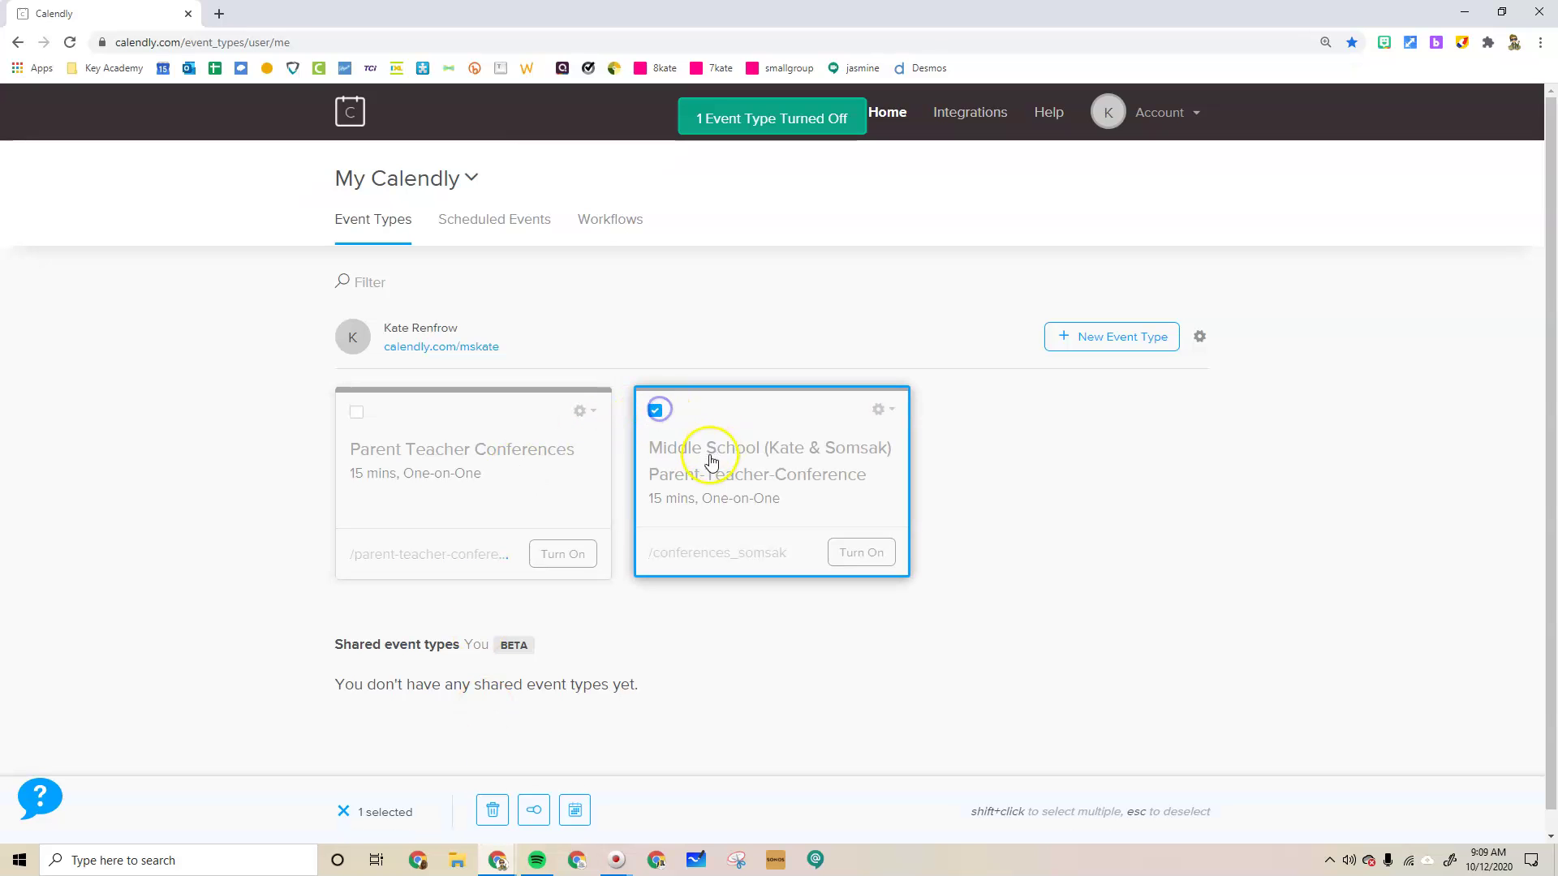
pyautogui.click(534, 811)
pyautogui.click(473, 729)
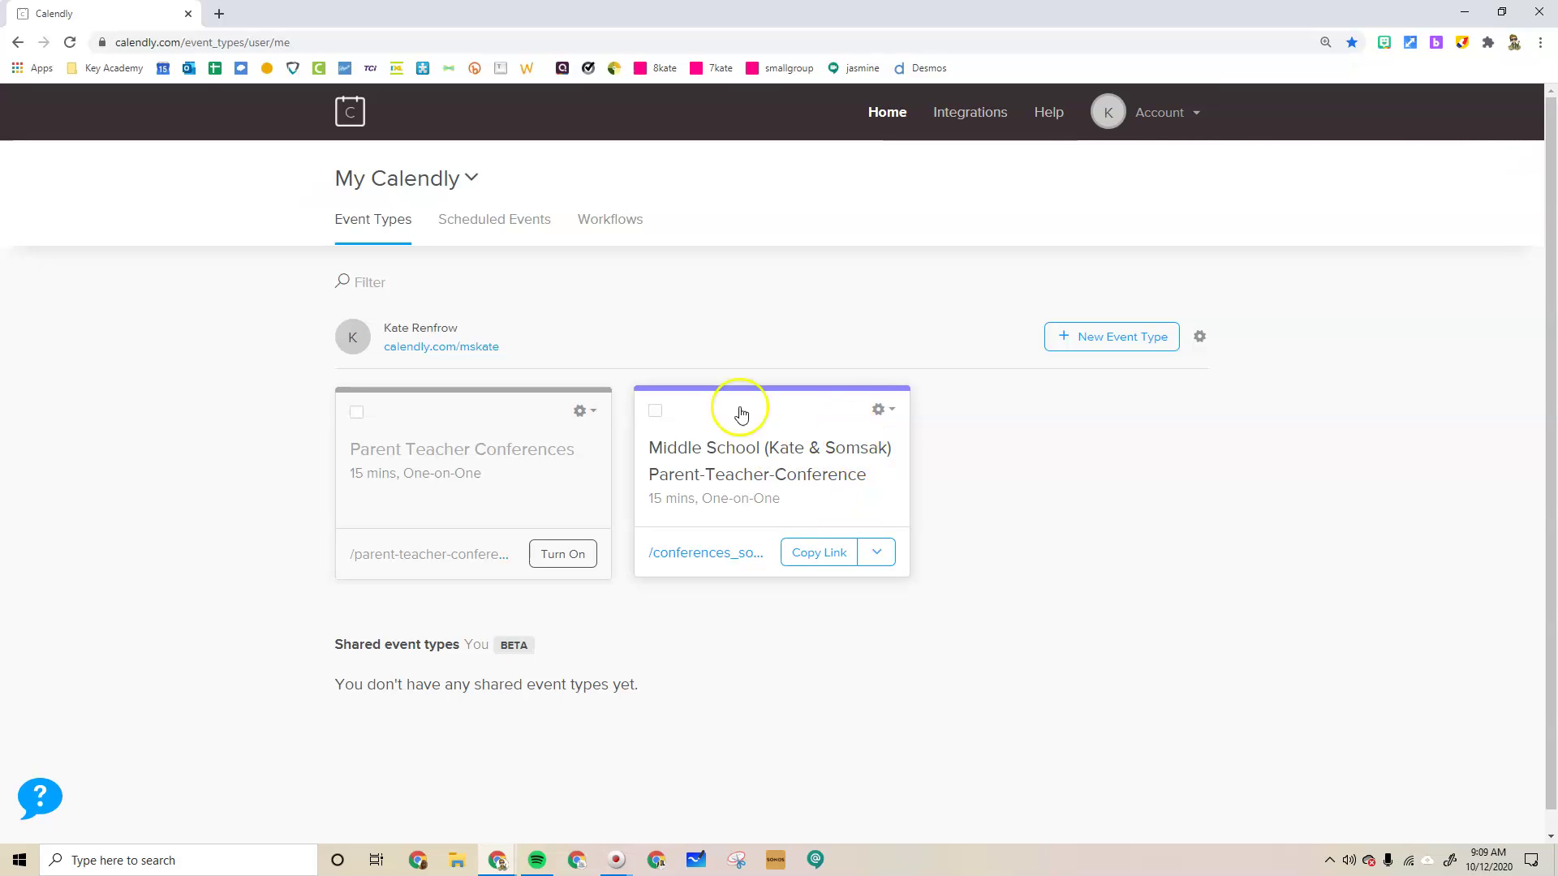
pyautogui.click(824, 555)
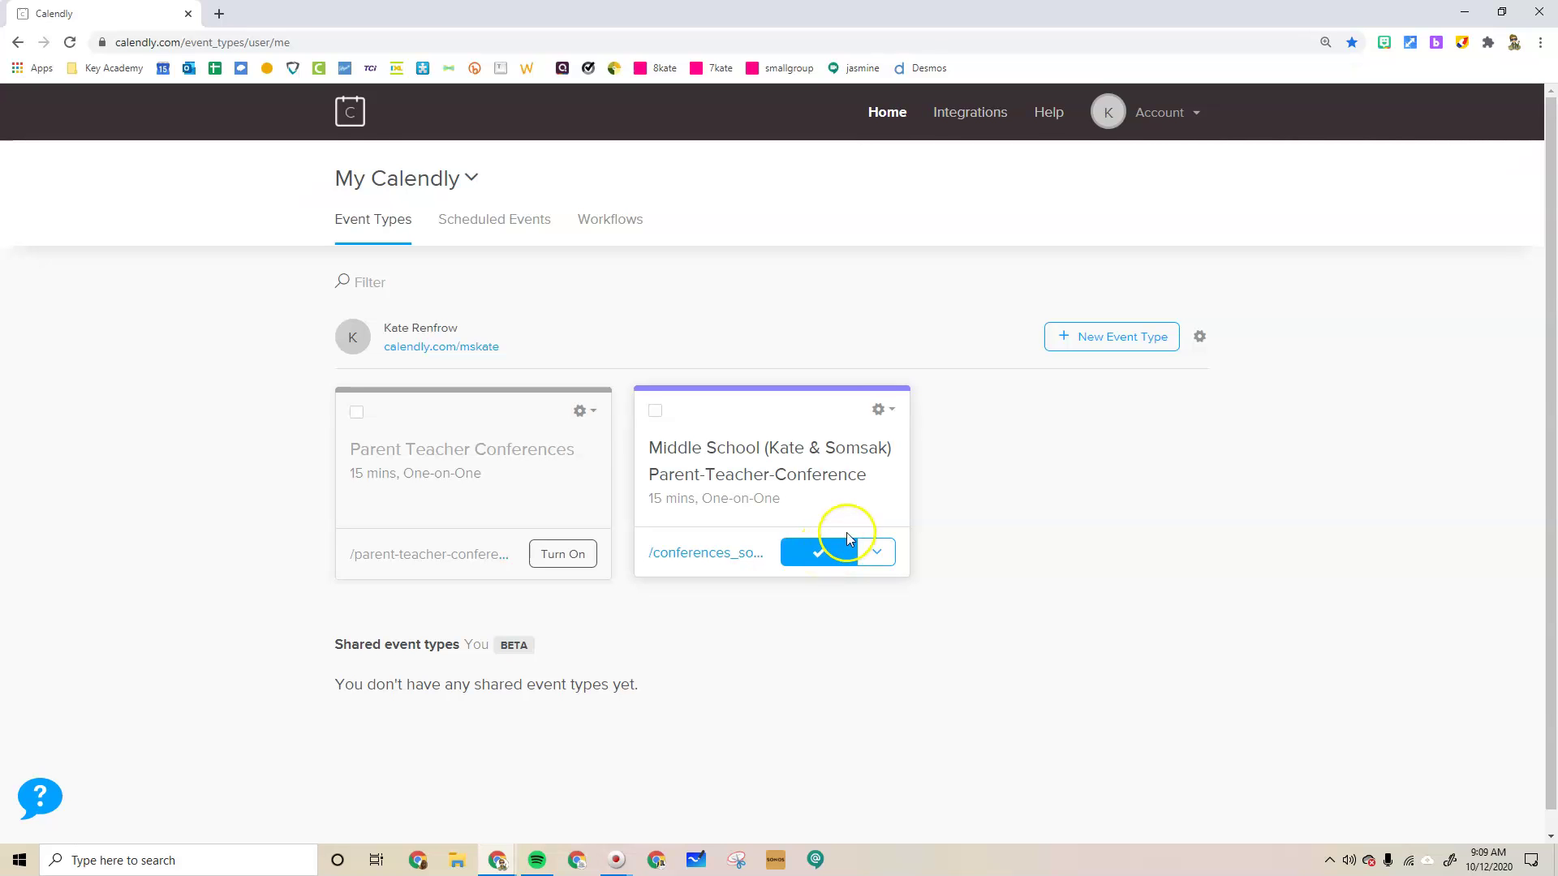
pyautogui.click(219, 14)
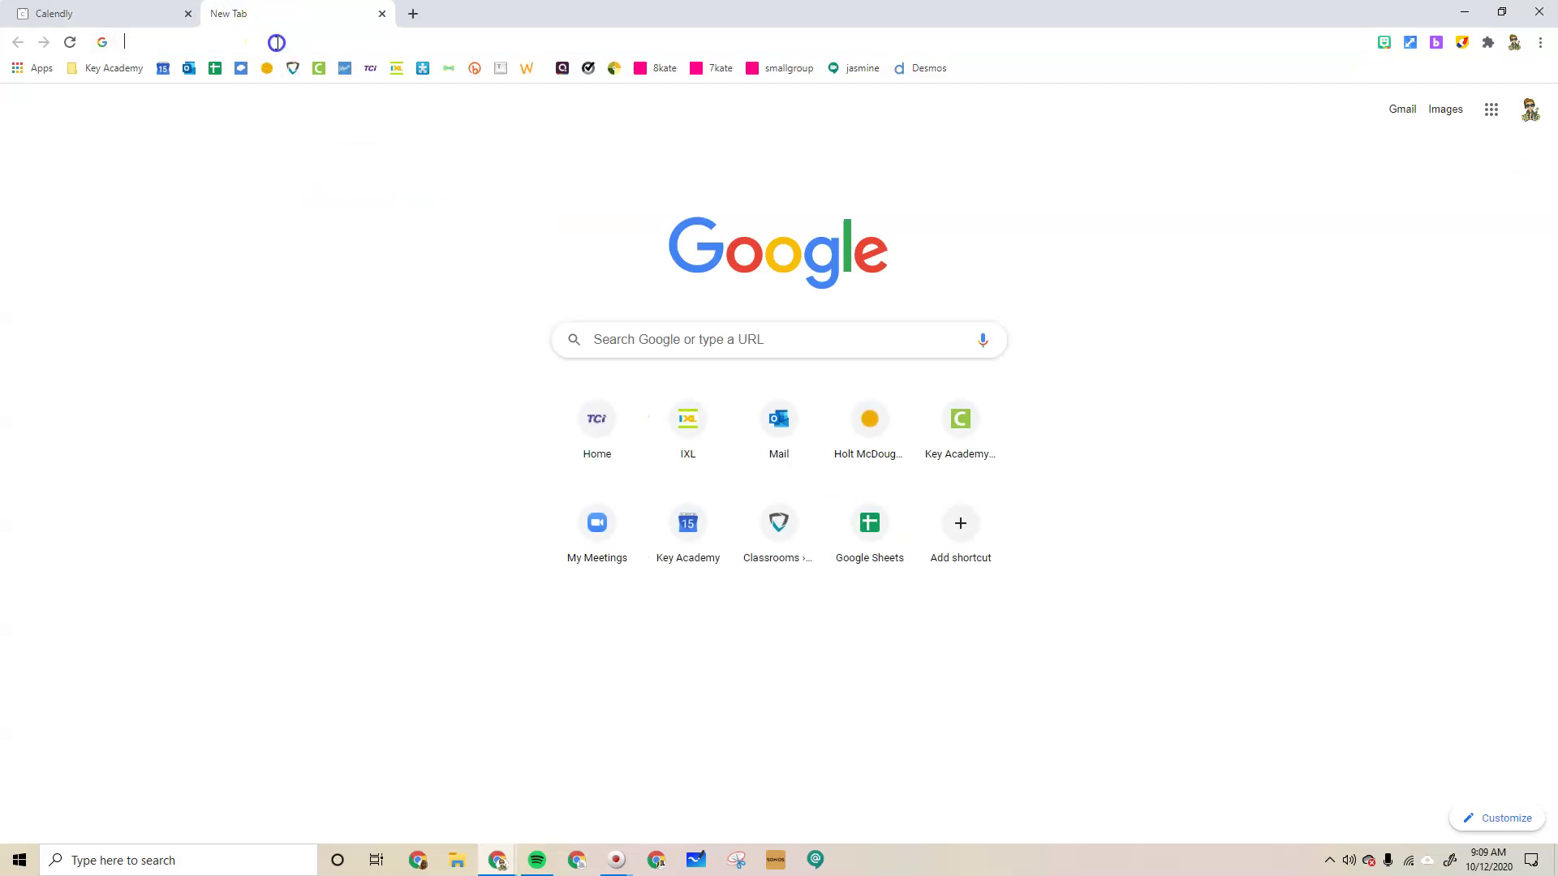
# Load the copied Middle School booking link, check it offers October 20–23, then close that tab
pyautogui.click(277, 42)
pyautogui.write('https://calendly.com/mskate/conferences_somsak')
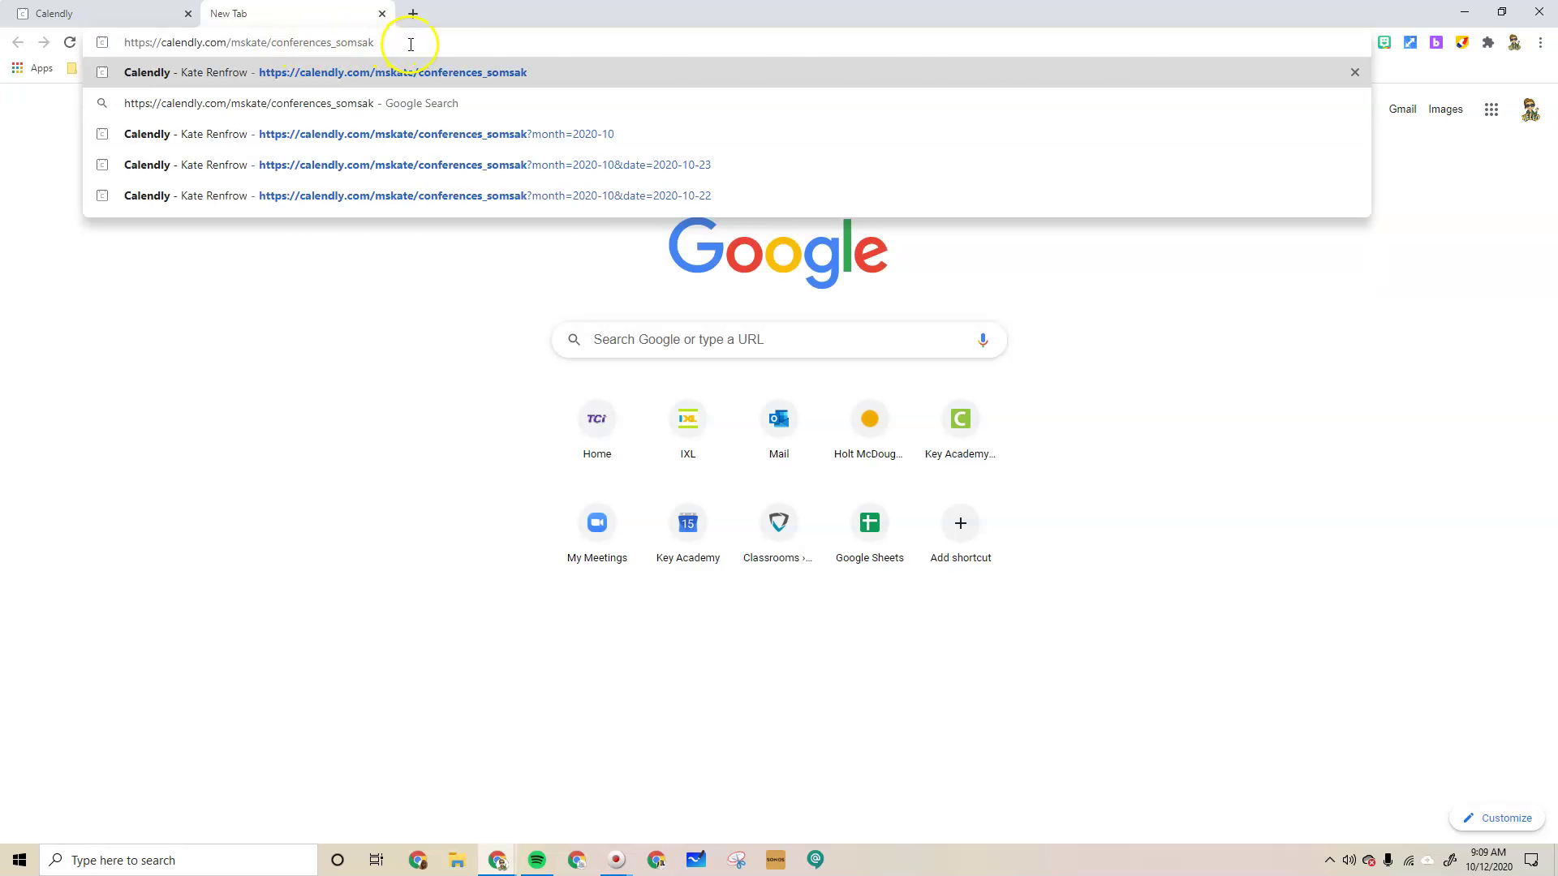
pyautogui.press('Return')
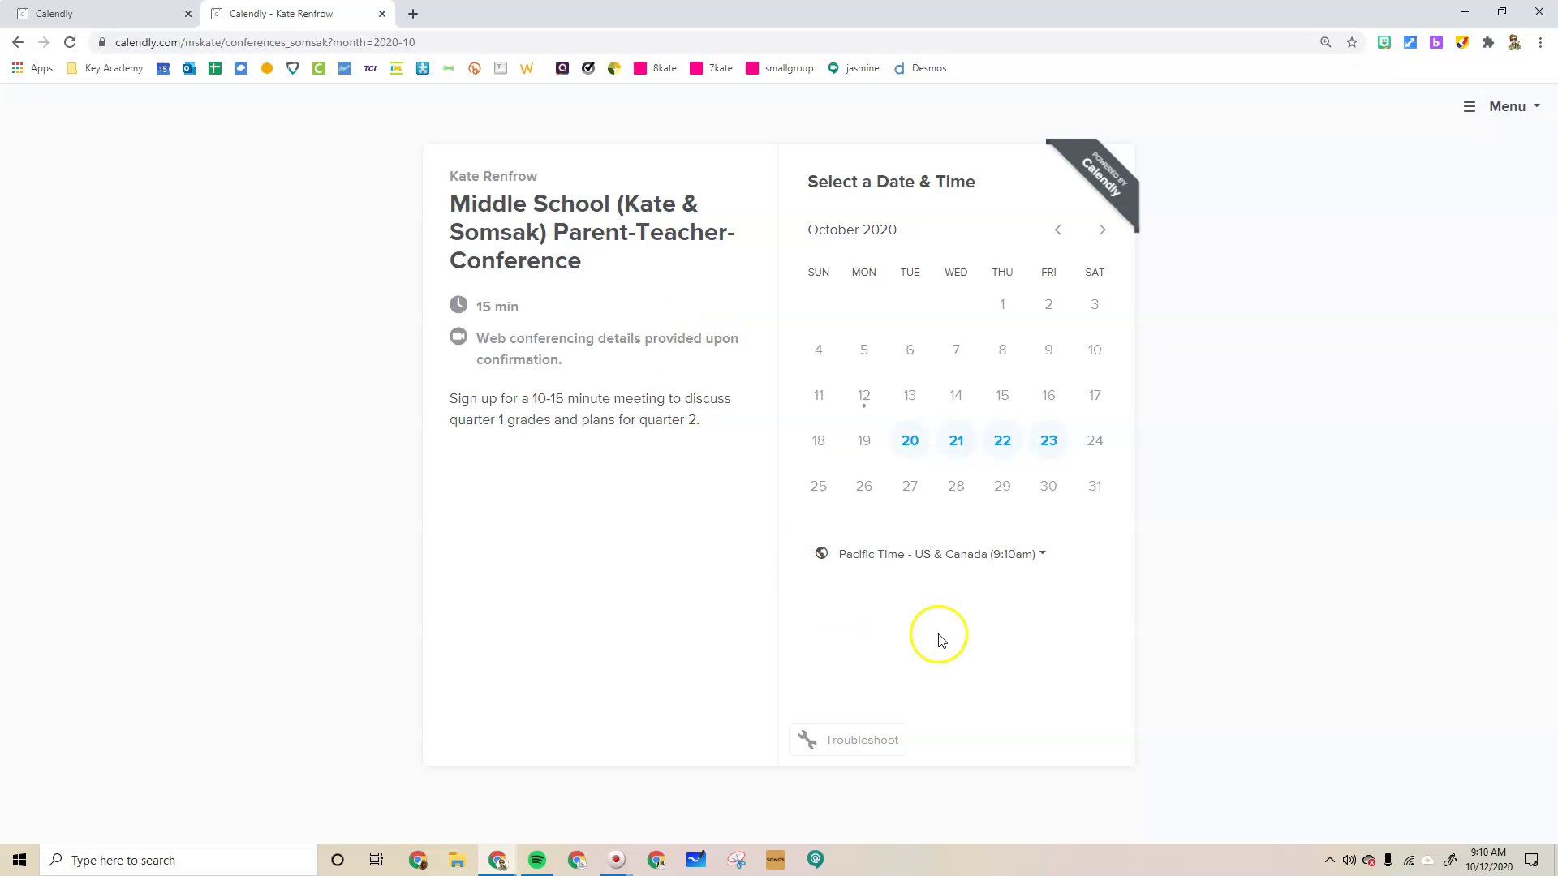
pyautogui.click(296, 41)
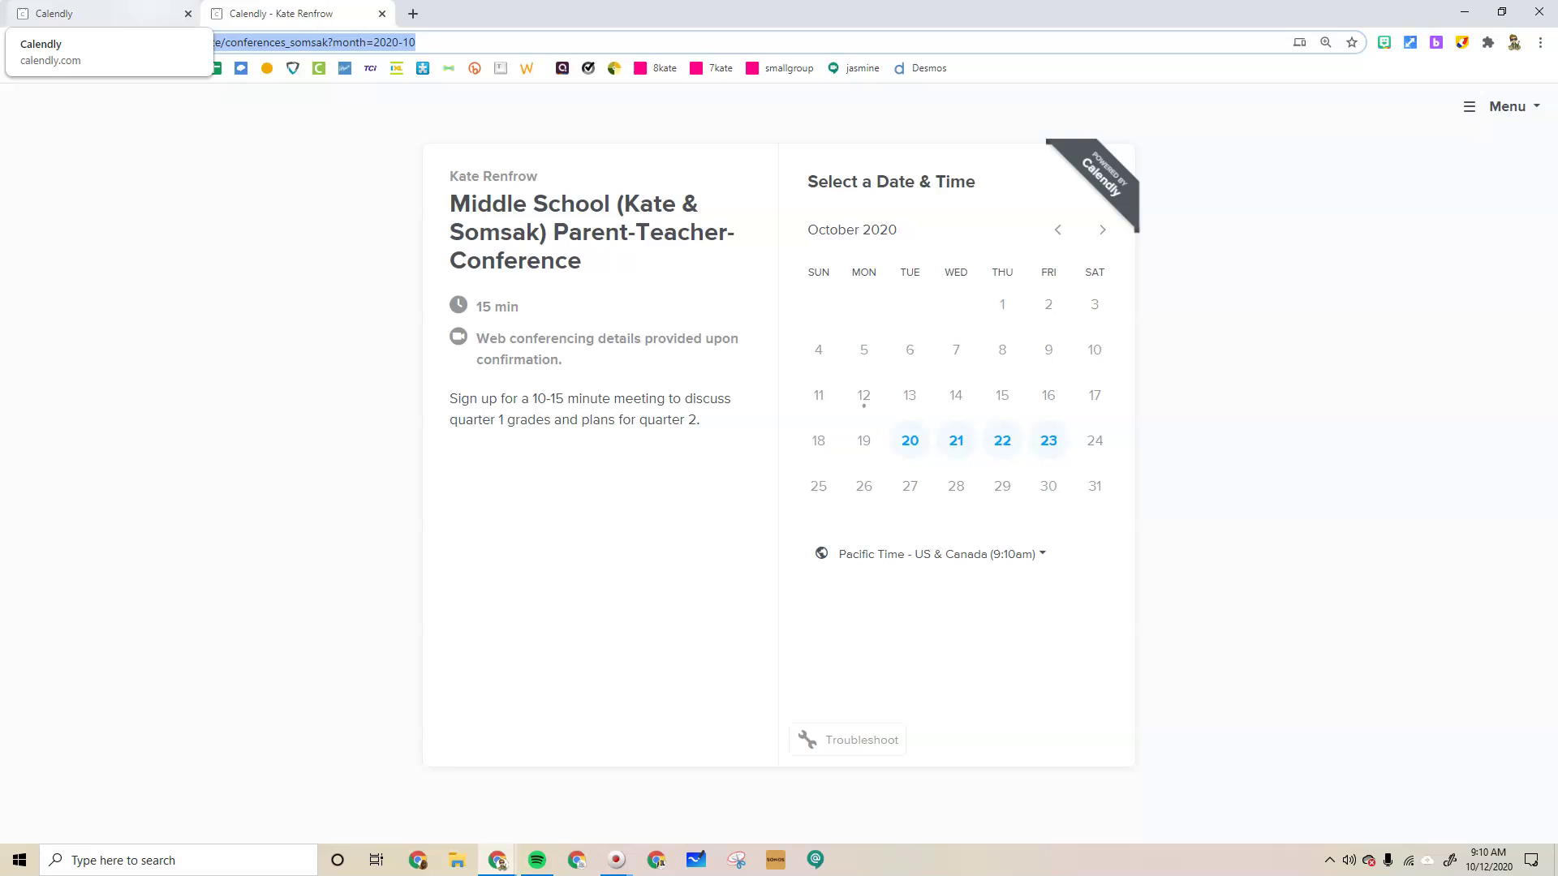
pyautogui.click(382, 13)
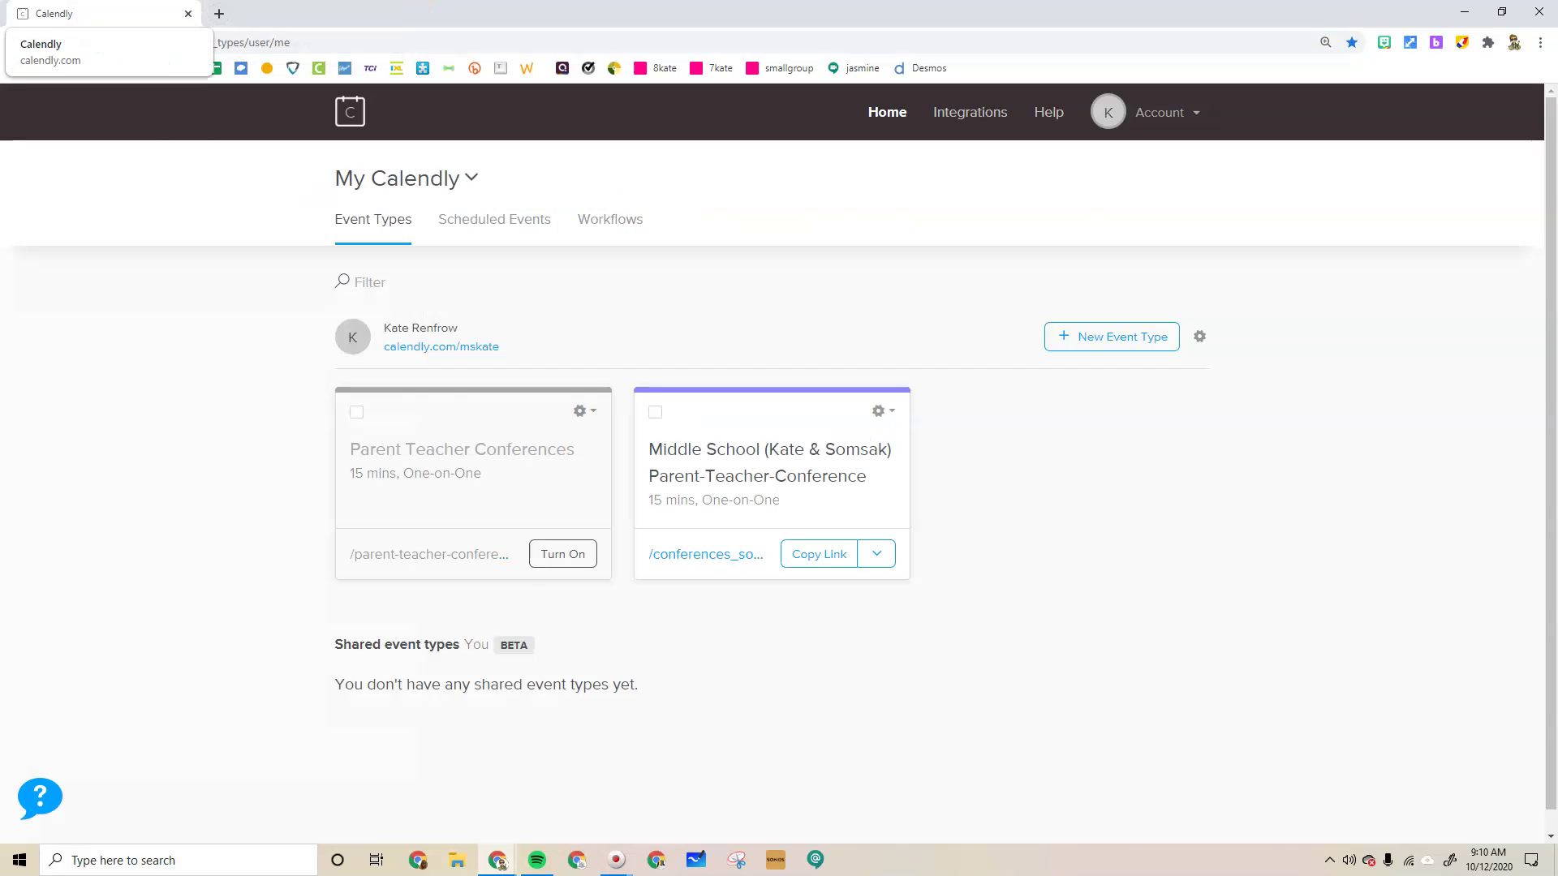
pyautogui.click(885, 411)
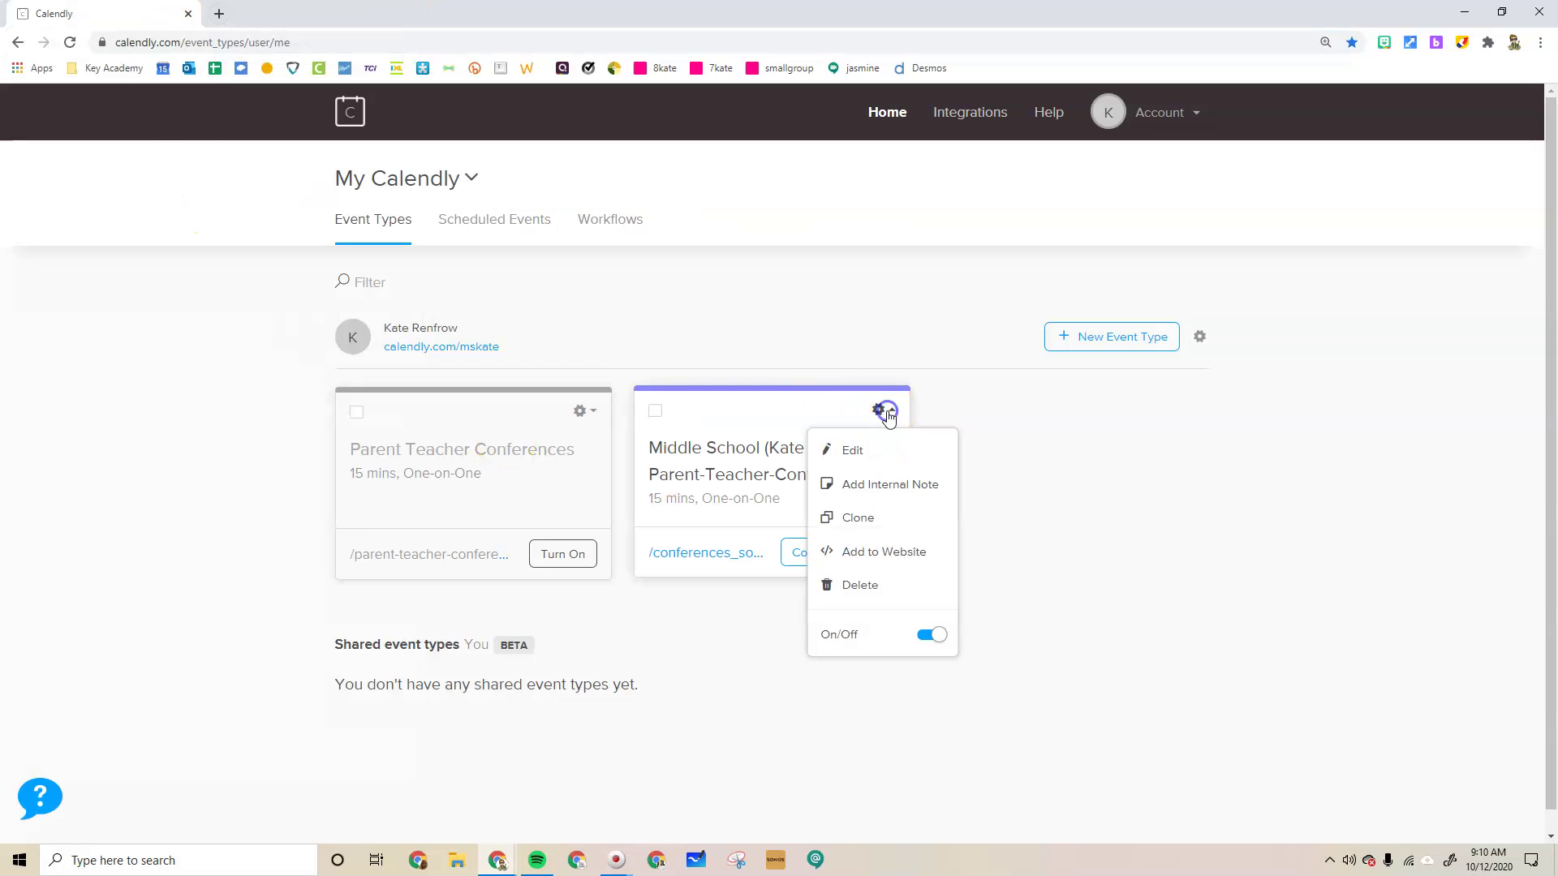
pyautogui.click(850, 448)
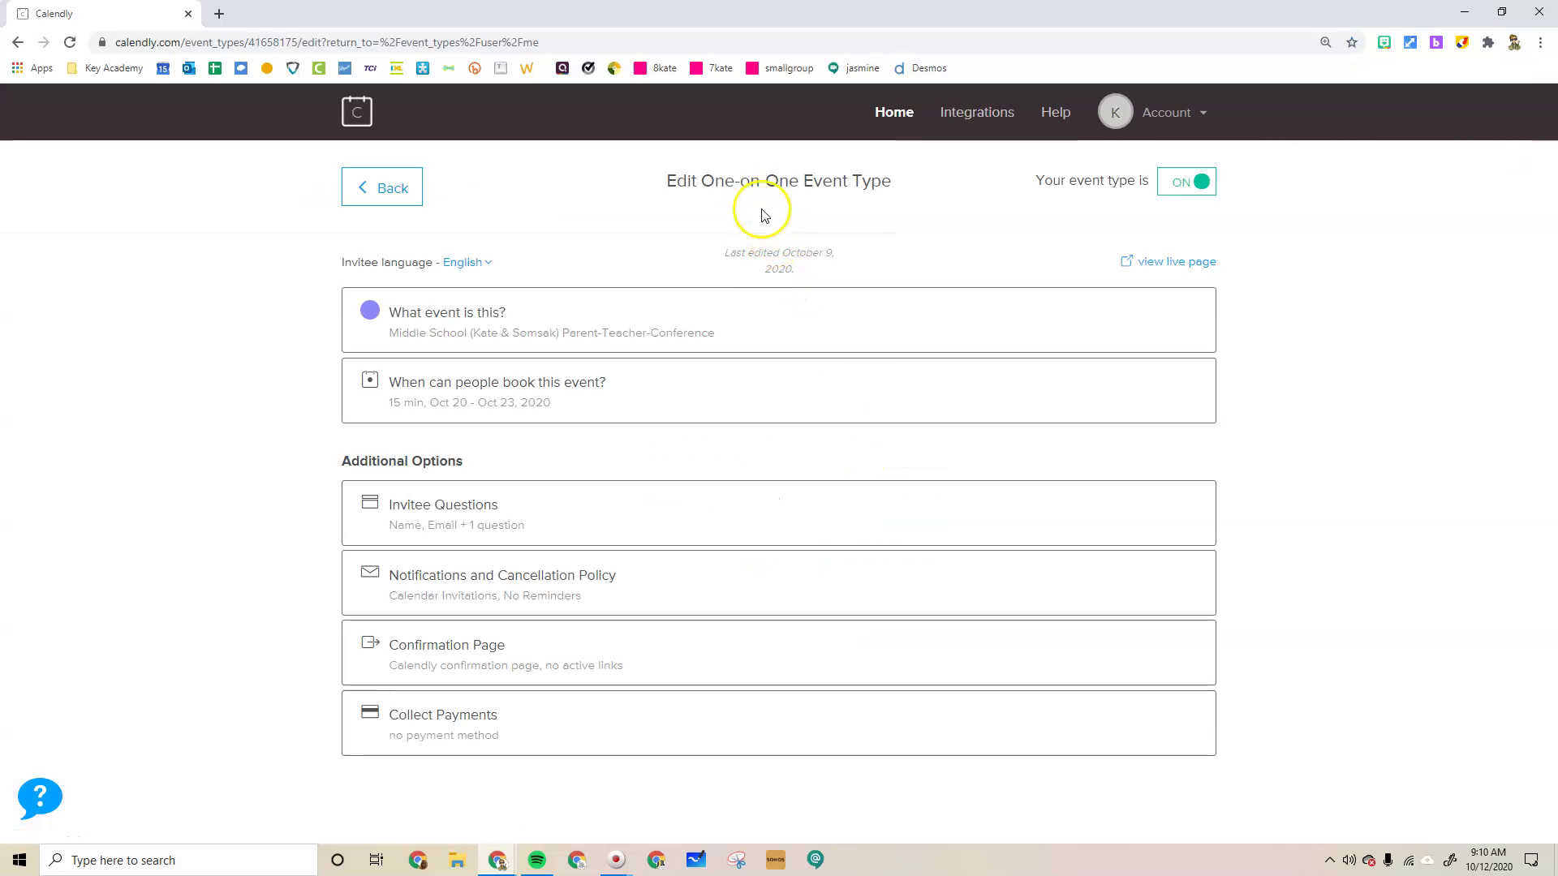
pyautogui.click(436, 506)
pyautogui.scroll(-3, 422, 478)
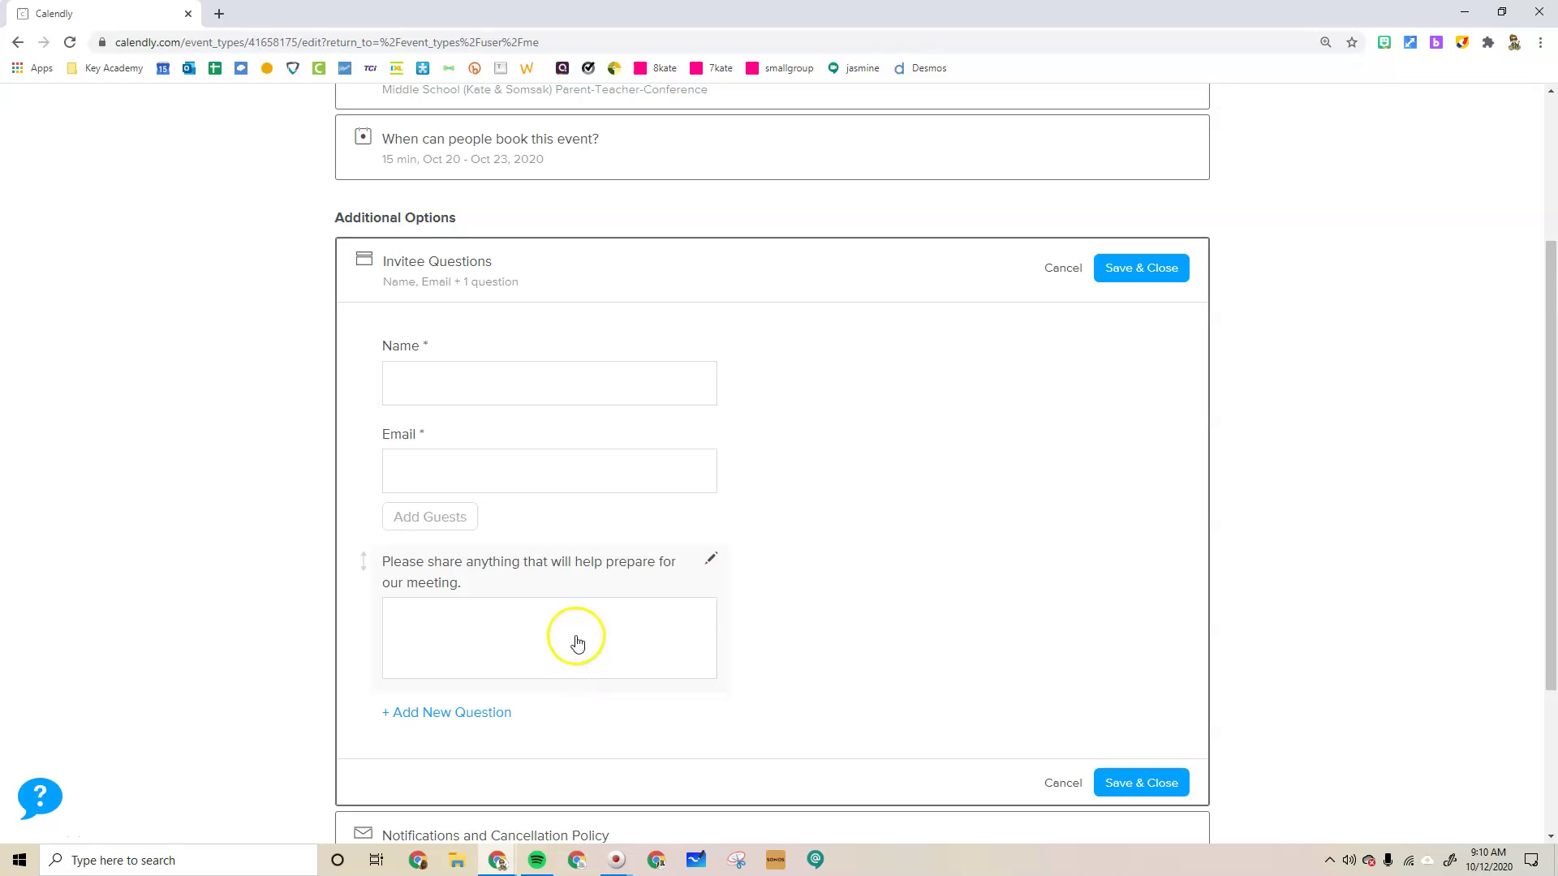
pyautogui.scroll(3, 625, 532)
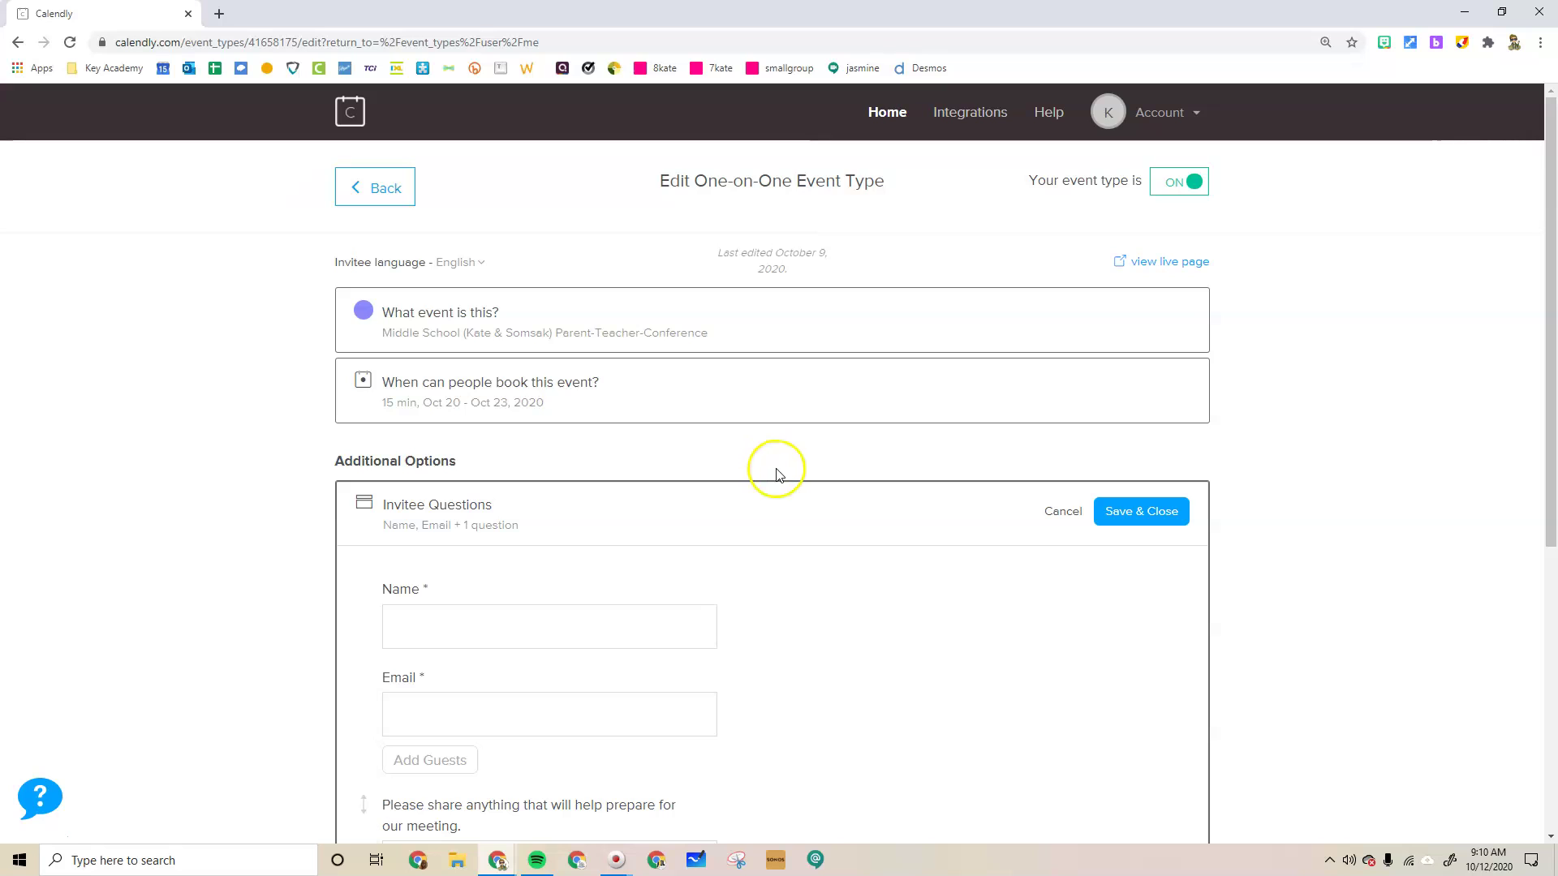
pyautogui.click(1513, 46)
# In a test-profile window, open the booking link and pick Tuesday, October 20 at 2:00pm
pyautogui.click(1340, 387)
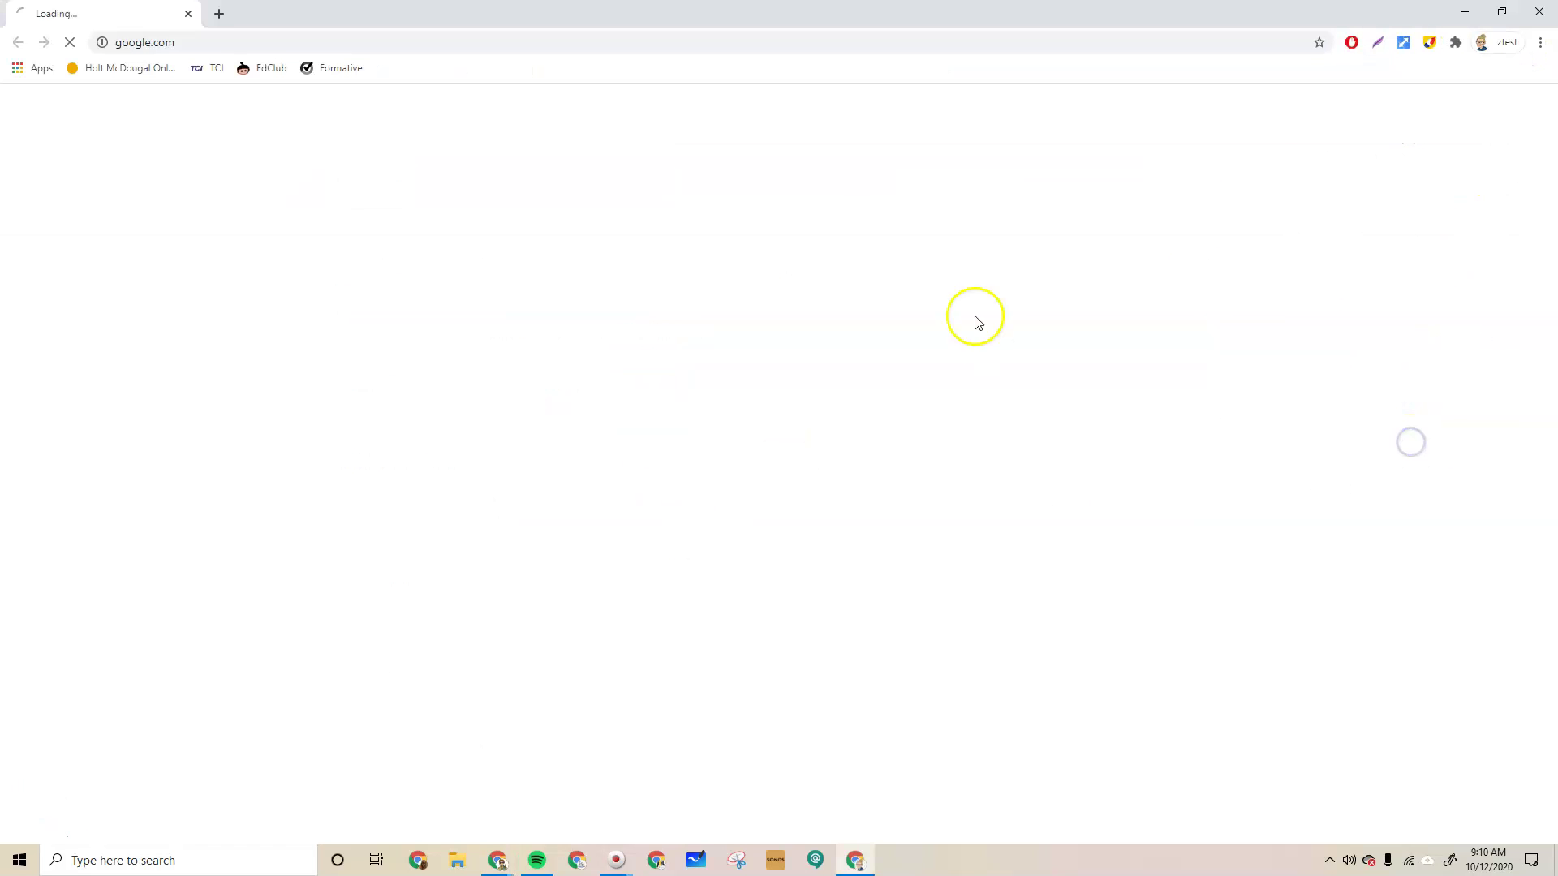
pyautogui.click(306, 44)
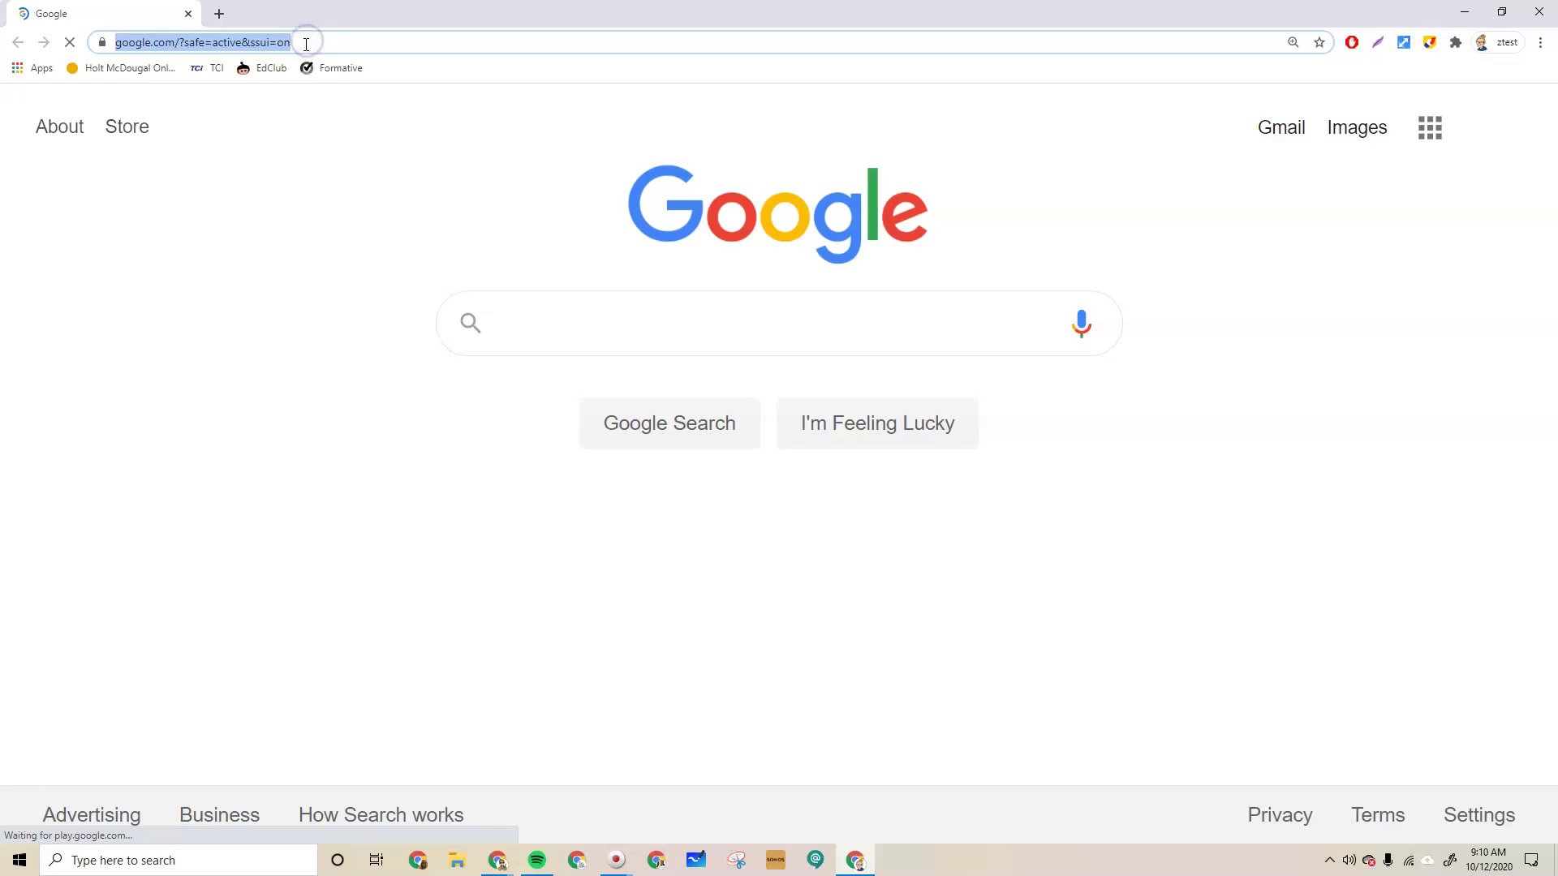
pyautogui.write('https://calendly.com/mskate/conferences_somsak')
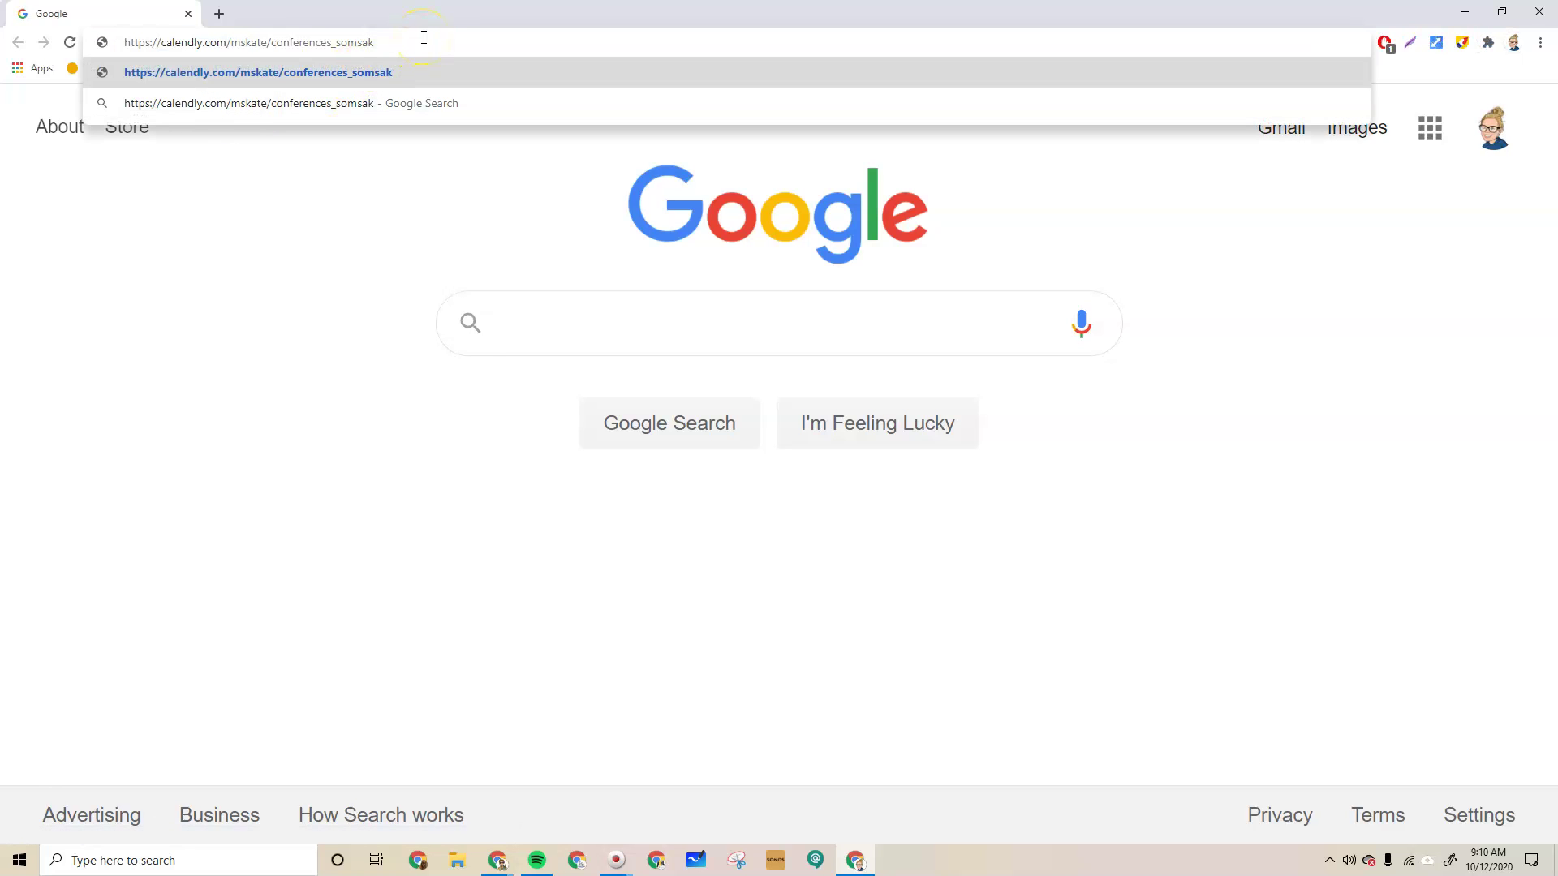
pyautogui.press('Return')
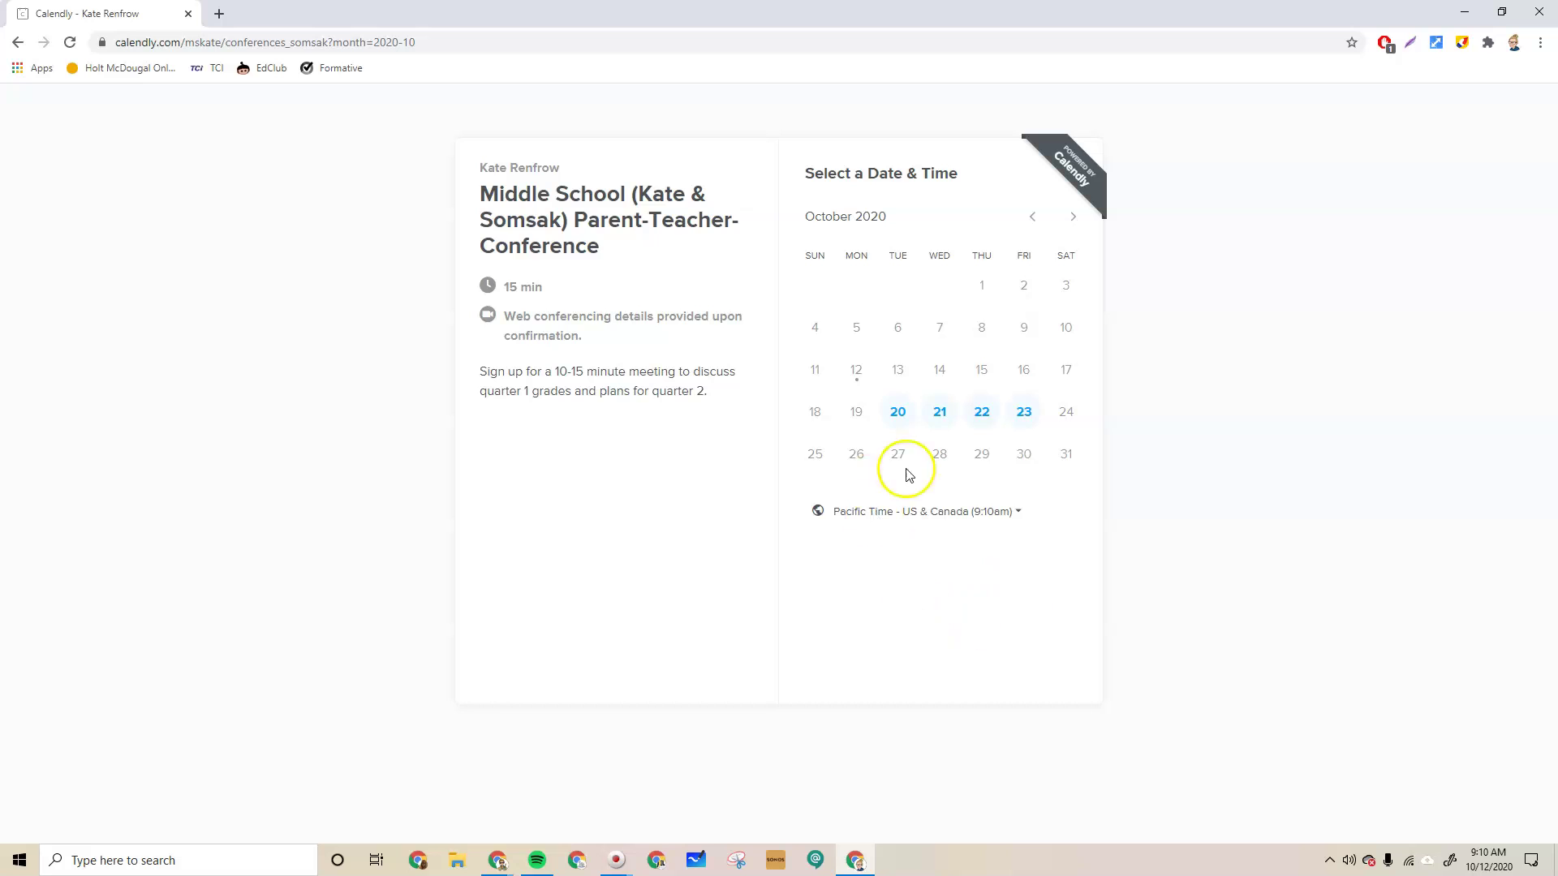
pyautogui.click(896, 411)
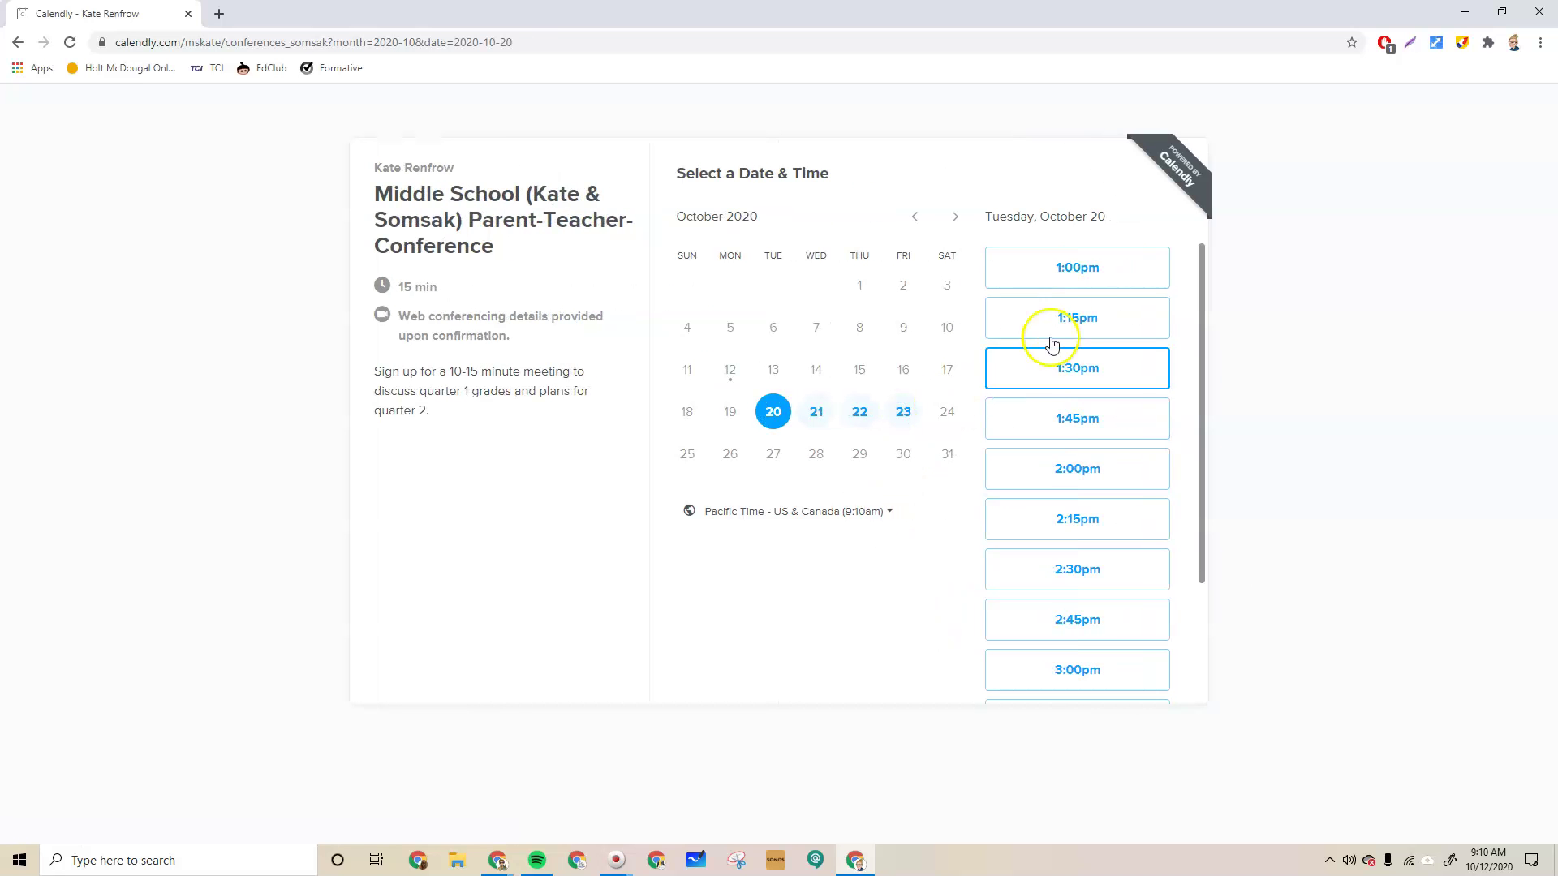
pyautogui.click(1081, 474)
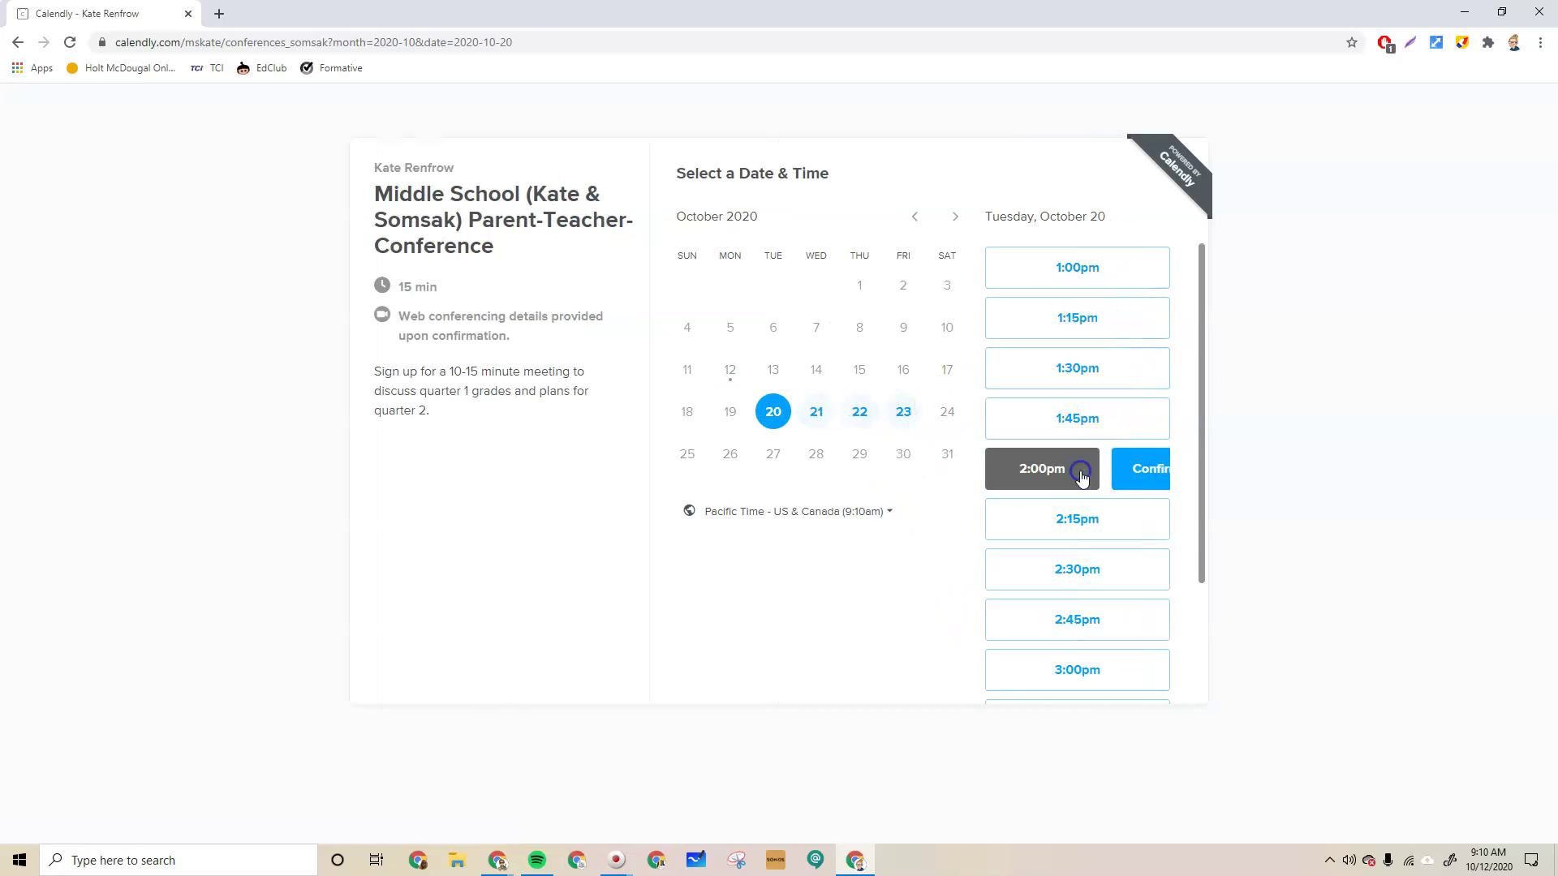
# Confirm the 2:00pm slot, enter the test parent's name and test e-mail, and schedule the conference
pyautogui.click(1089, 478)
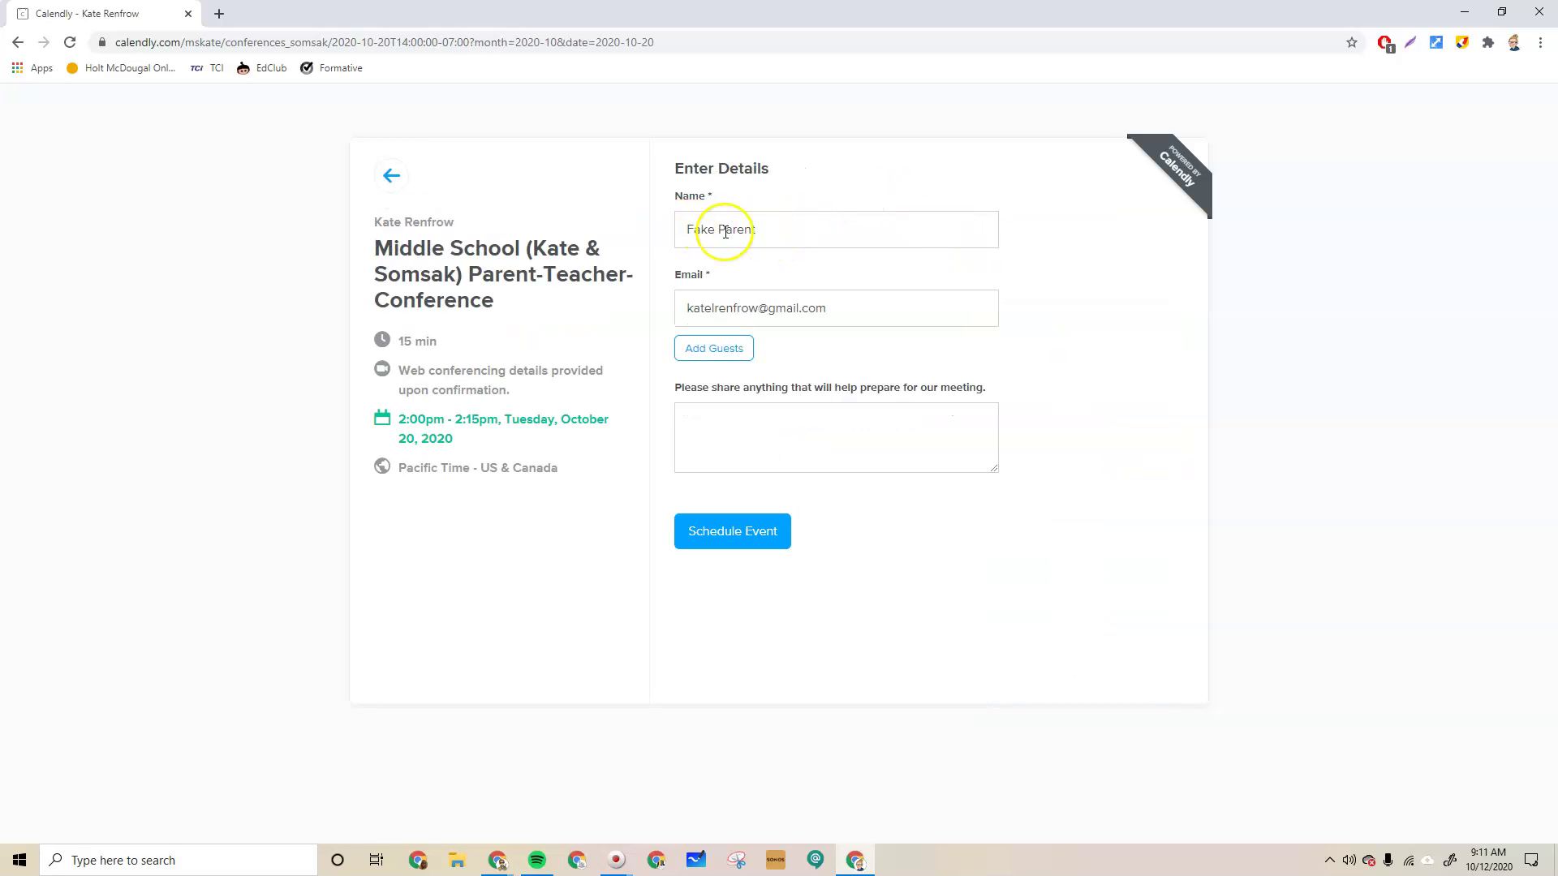
pyautogui.click(810, 310)
pyautogui.moveTo(836, 309); pyautogui.dragTo(672, 312)
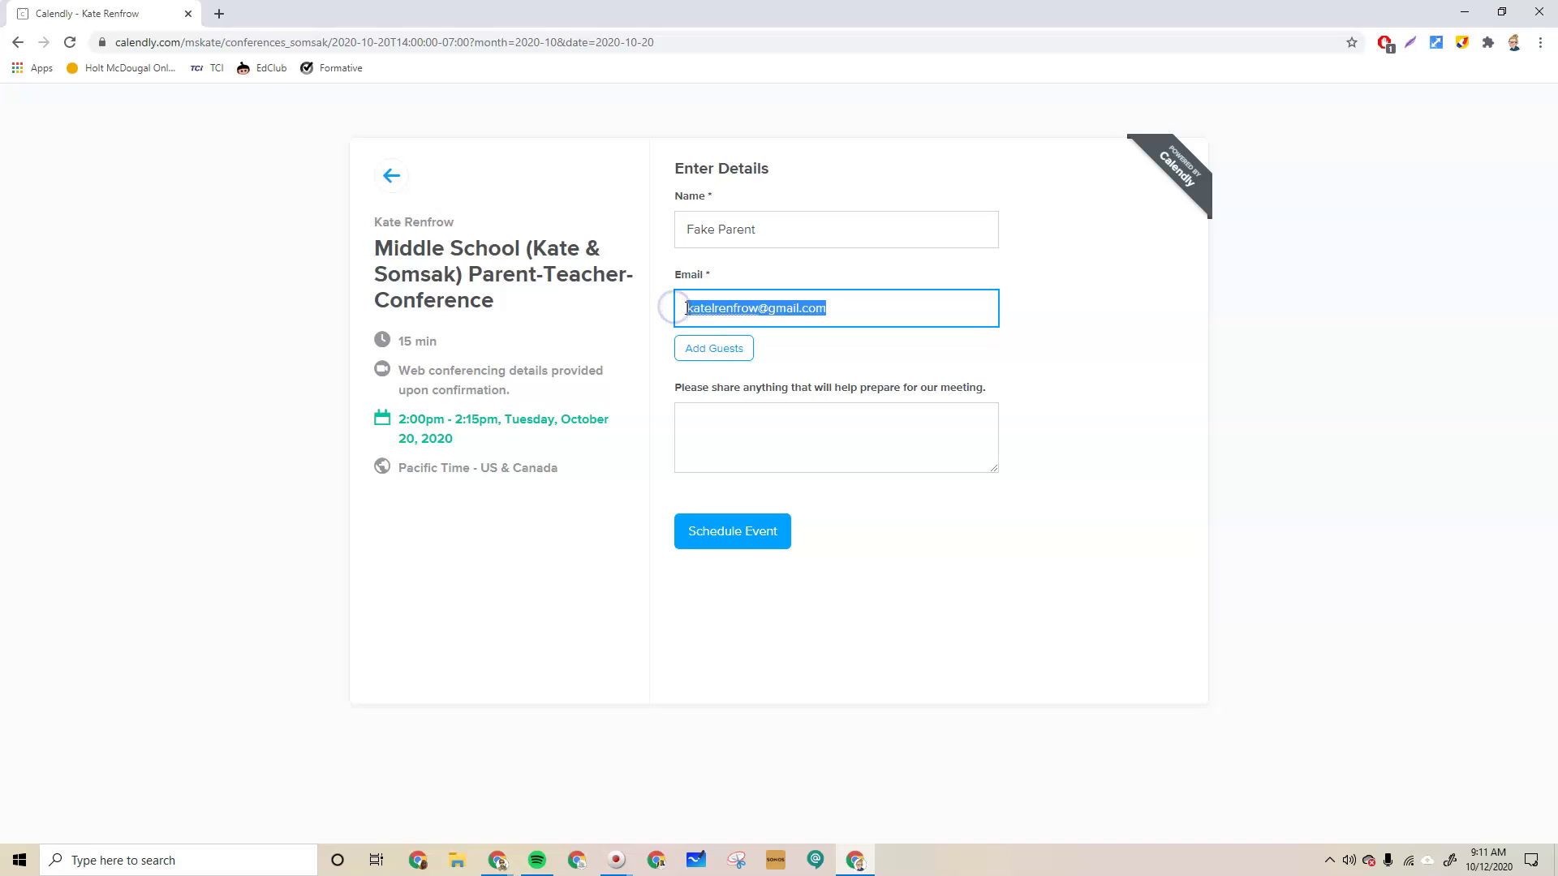
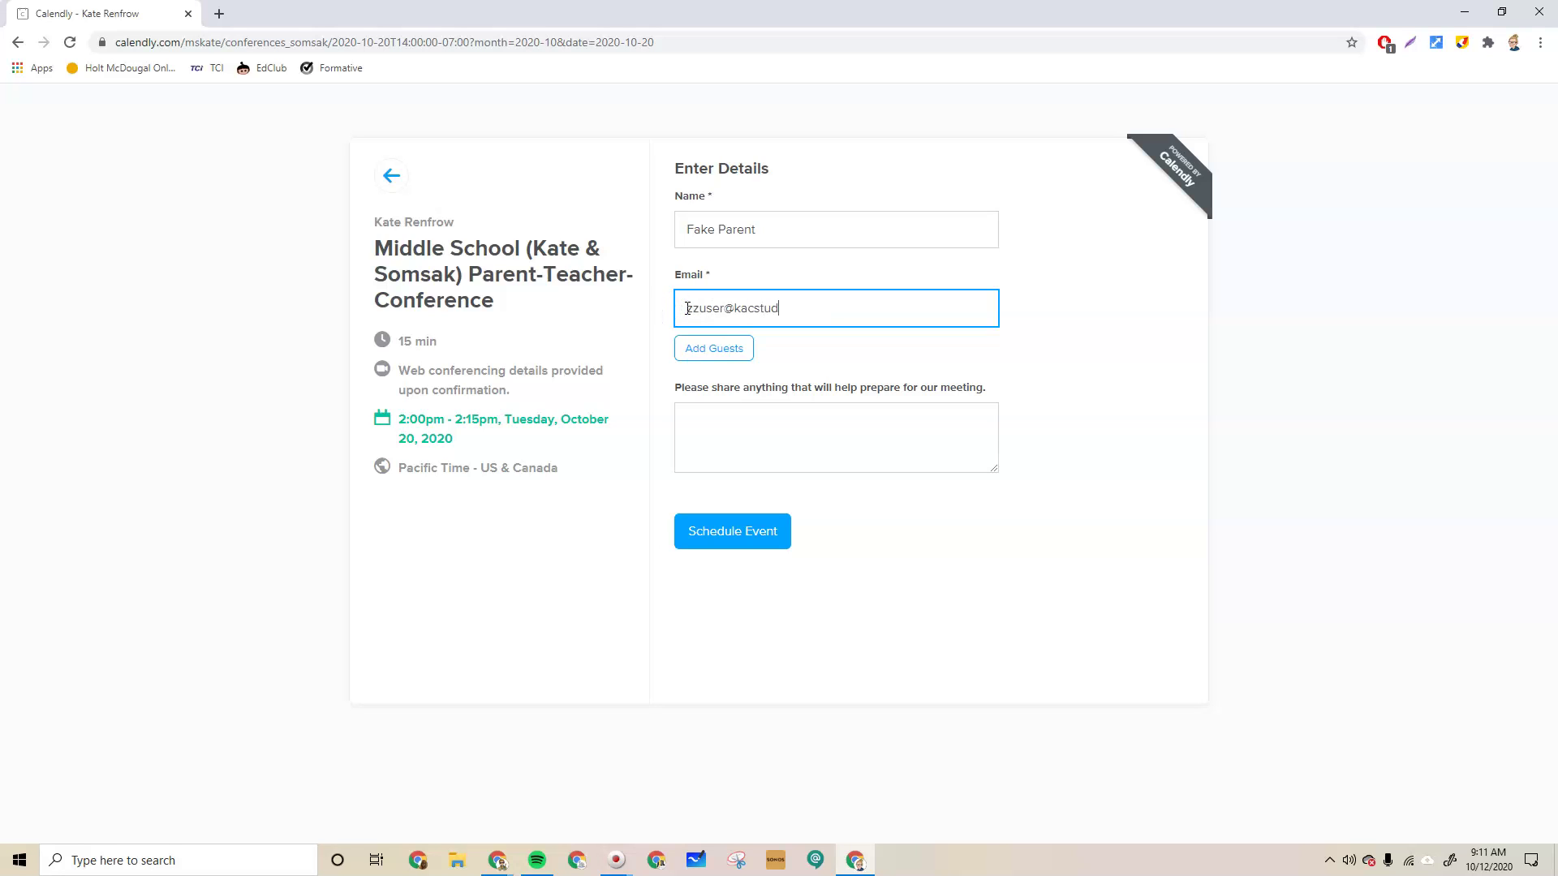
pyautogui.click(868, 353)
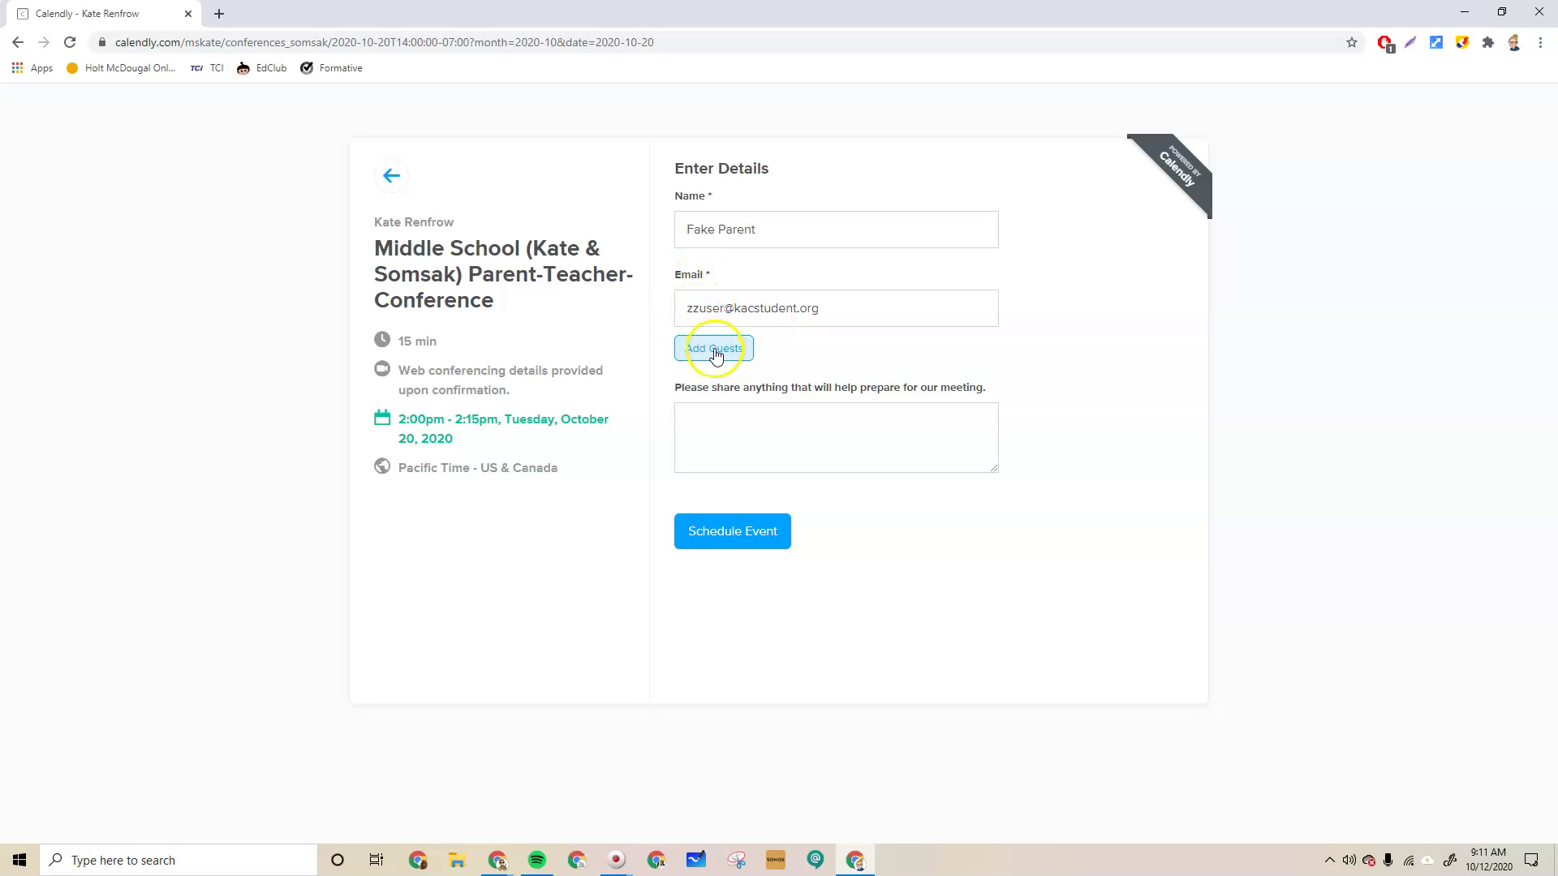
pyautogui.click(761, 429)
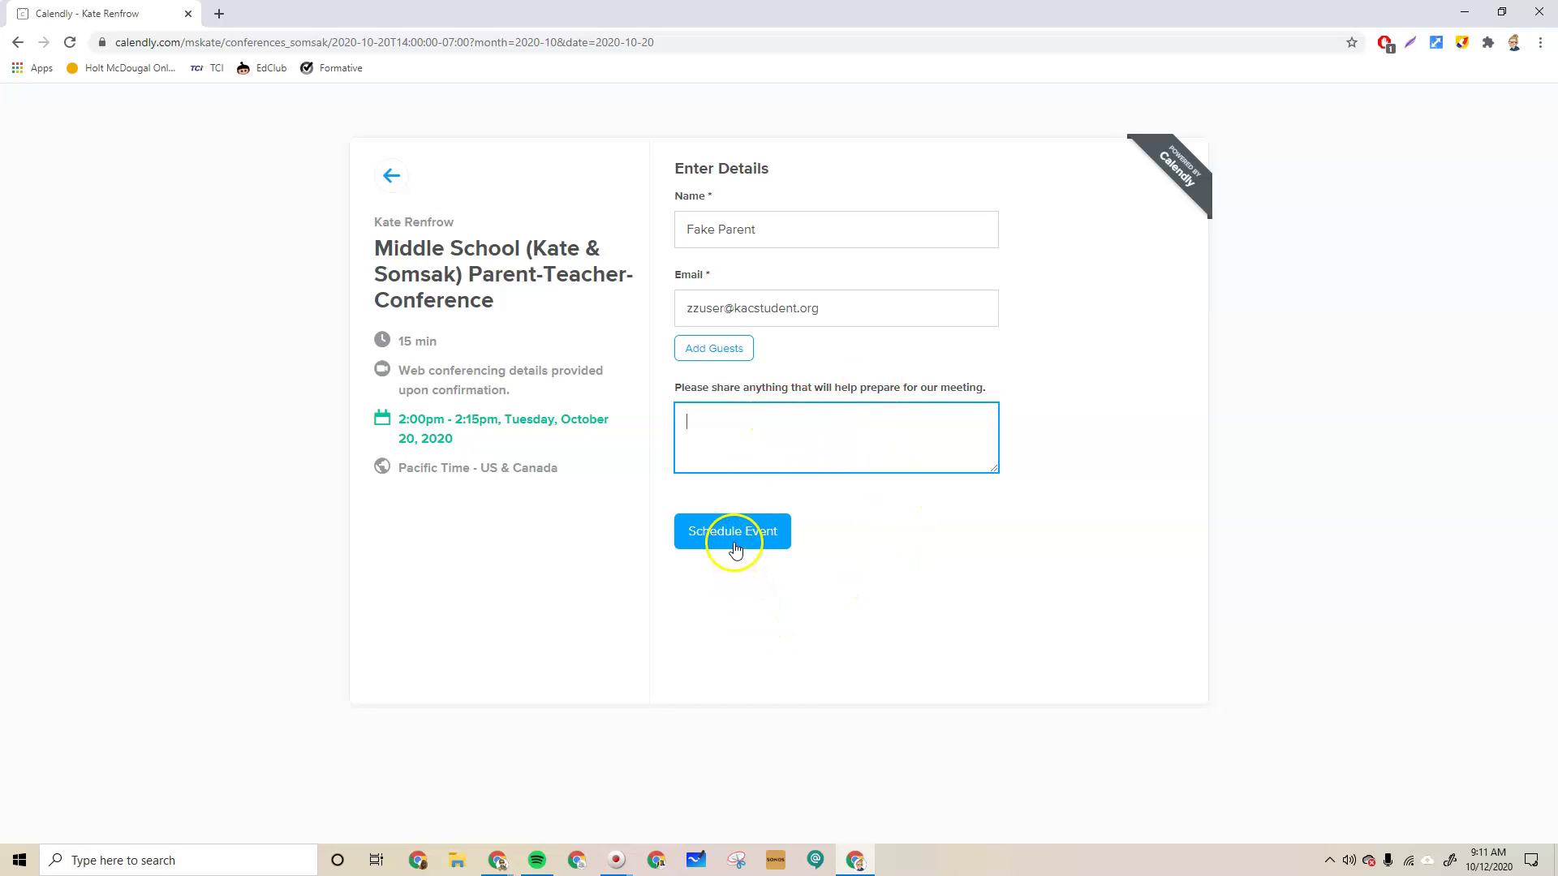
pyautogui.moveTo(838, 308); pyautogui.dragTo(683, 311)
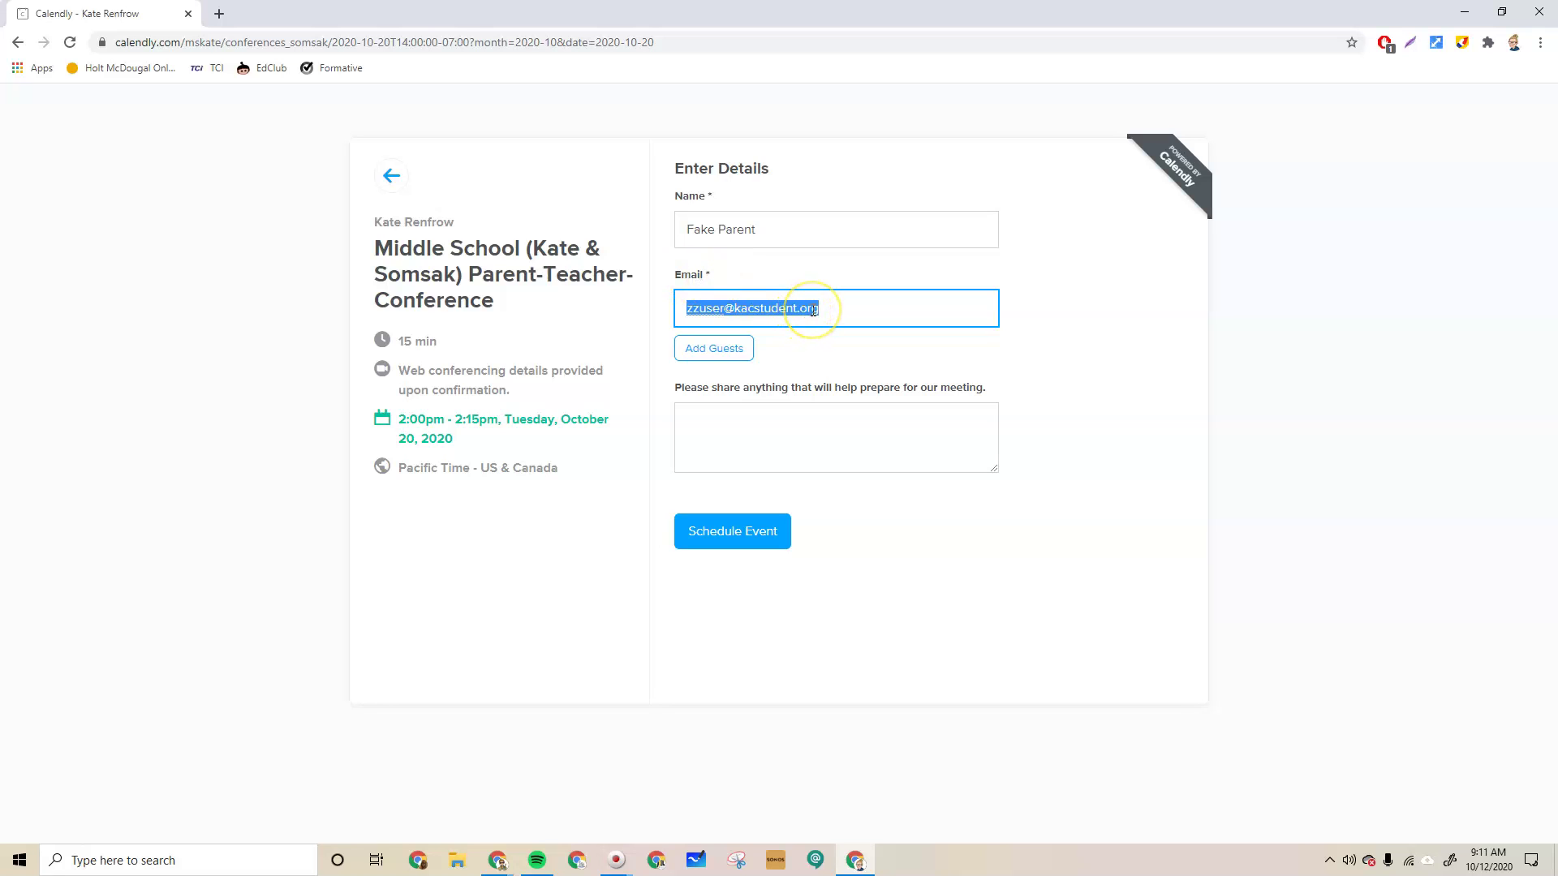
pyautogui.click(844, 310)
pyautogui.moveTo(821, 310); pyautogui.dragTo(657, 314)
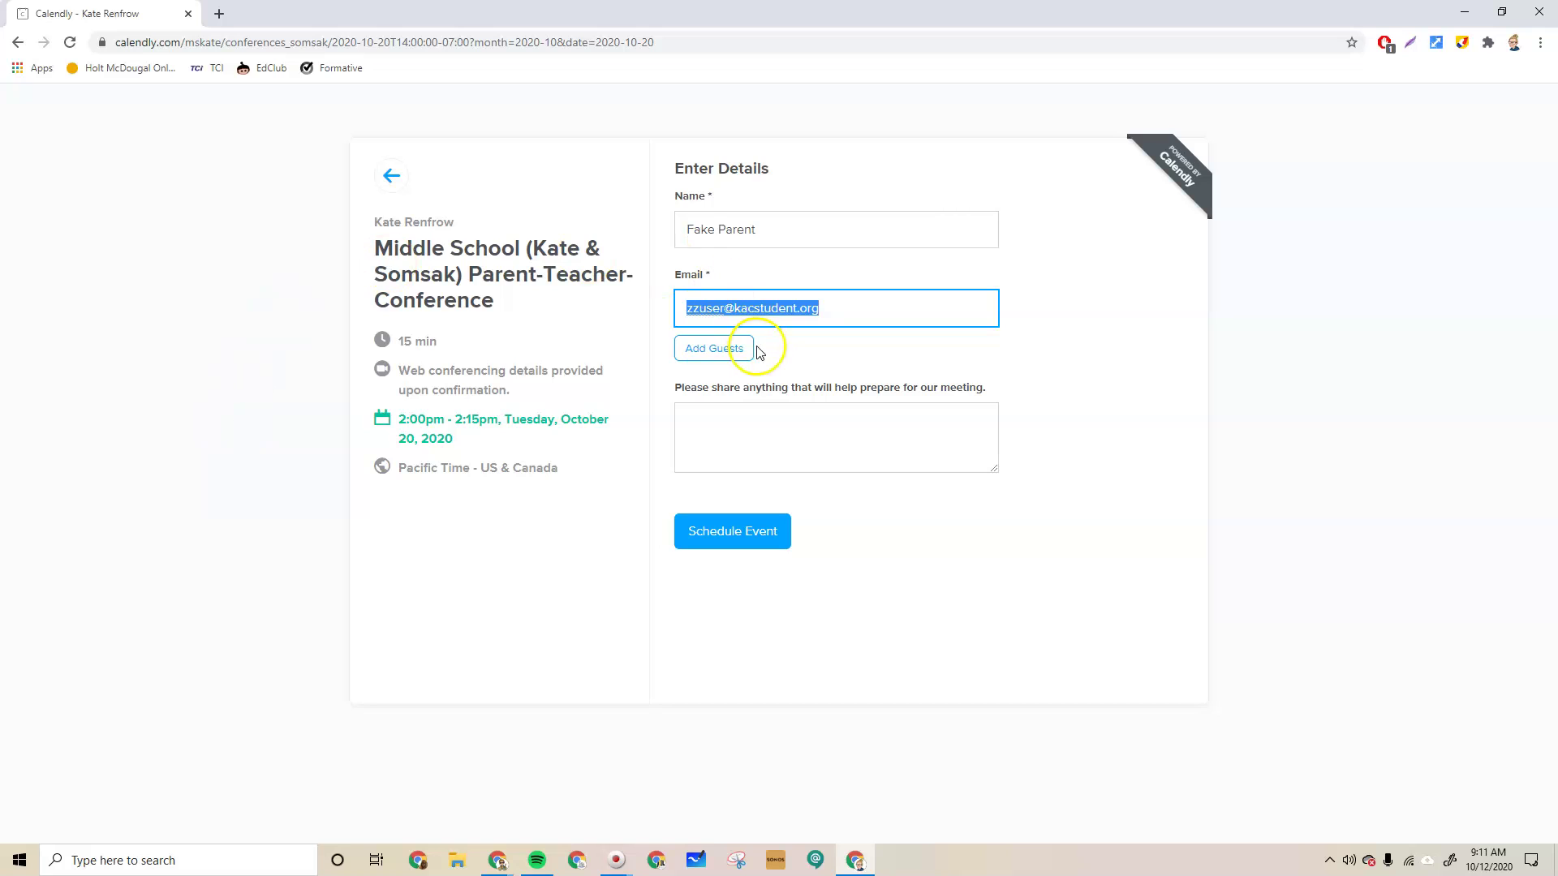
pyautogui.click(874, 310)
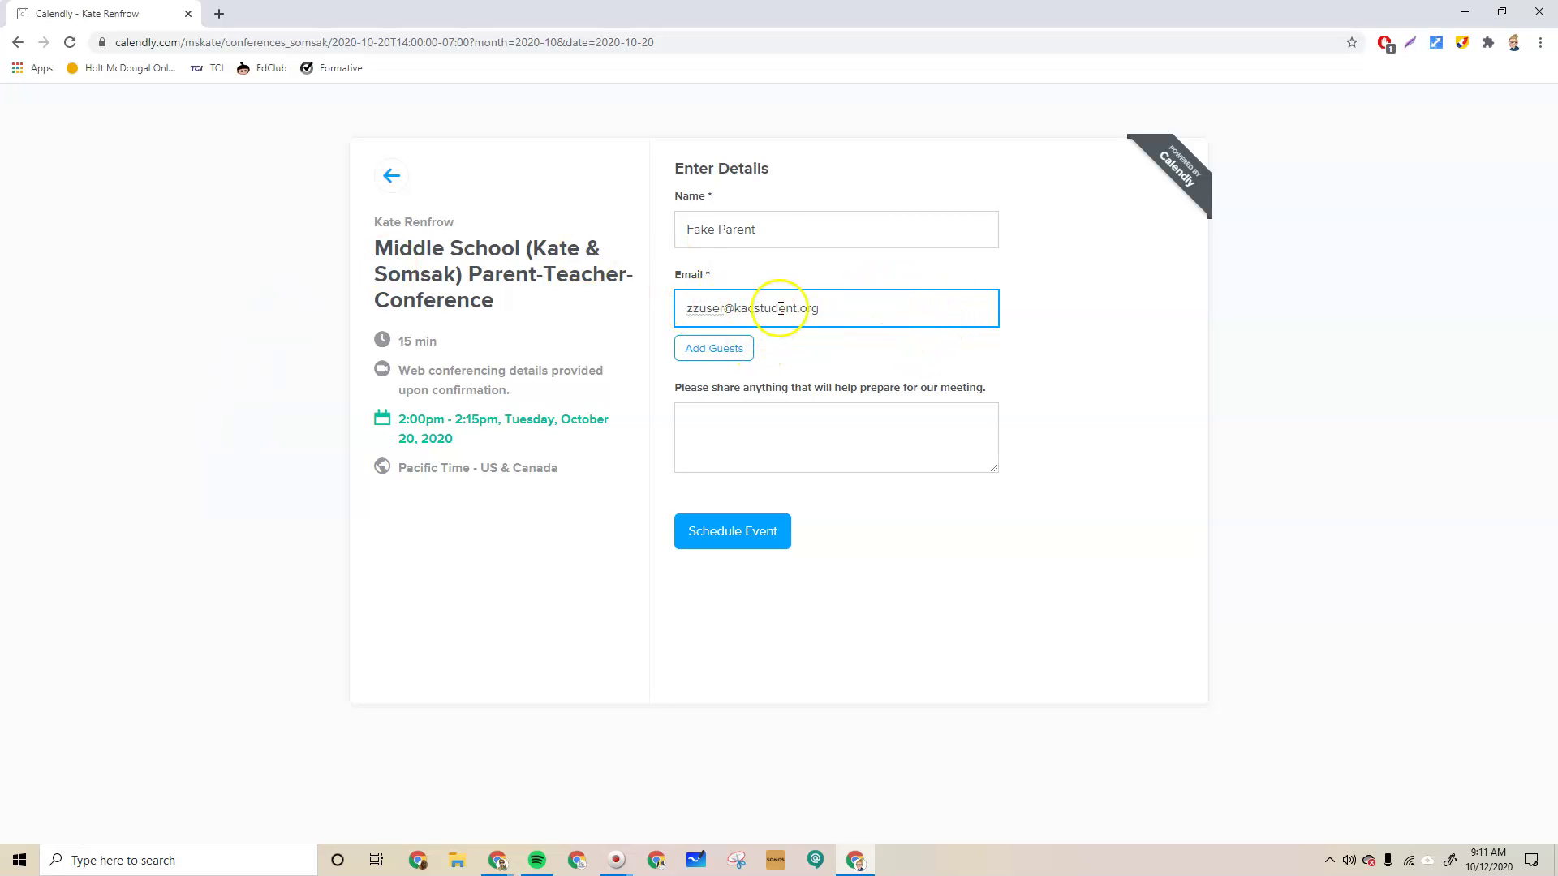
pyautogui.click(733, 537)
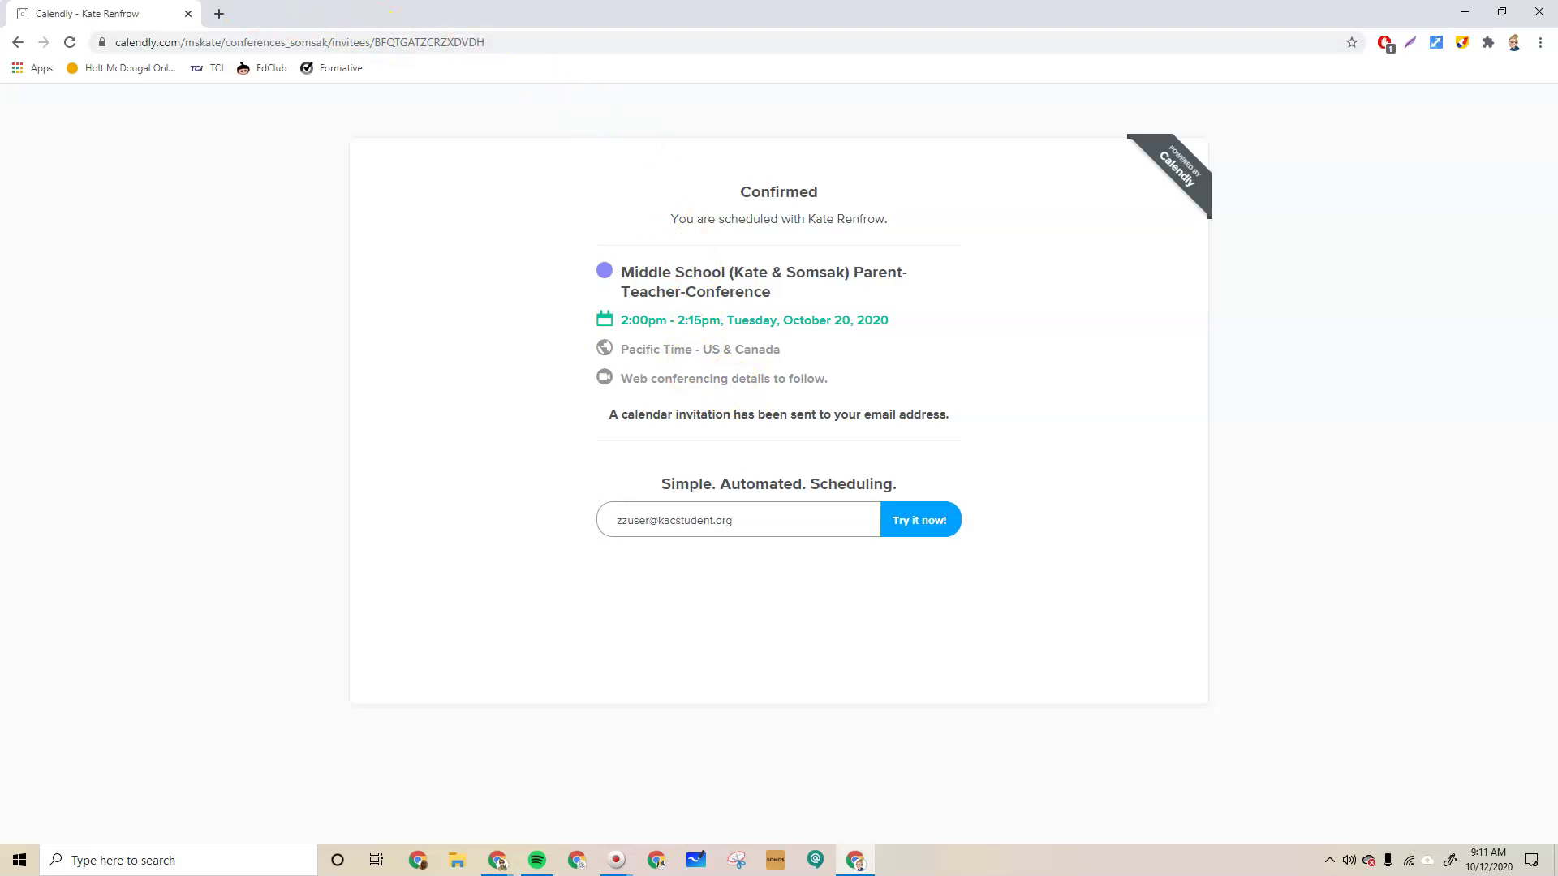
# Open Google Calendar at the week of October 20 and view the Tuesday 2:00pm booking
pyautogui.click(218, 12)
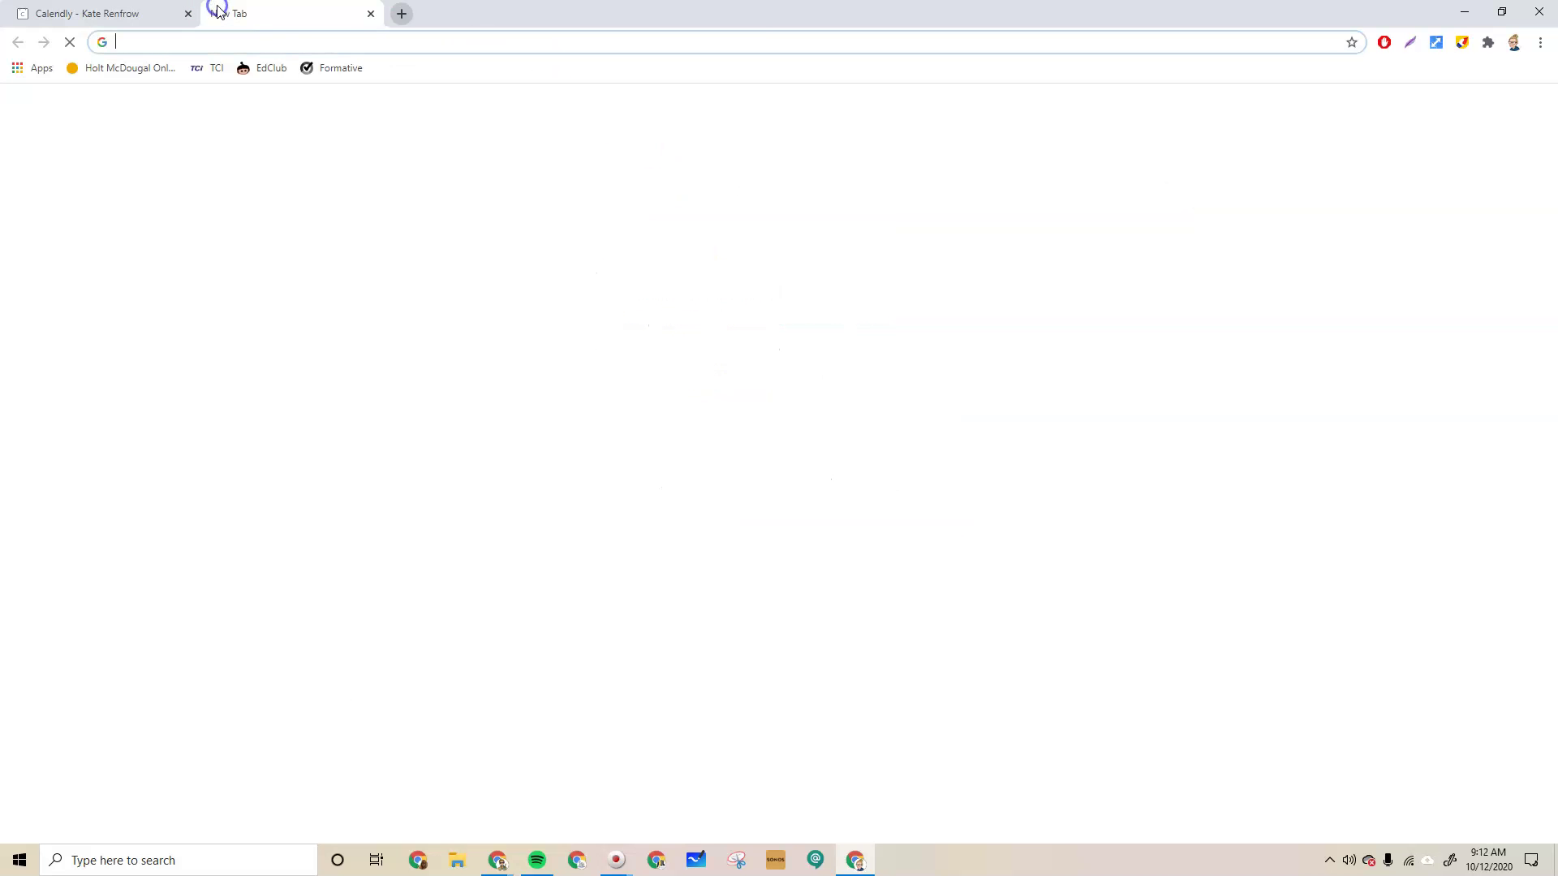
pyautogui.click(1495, 111)
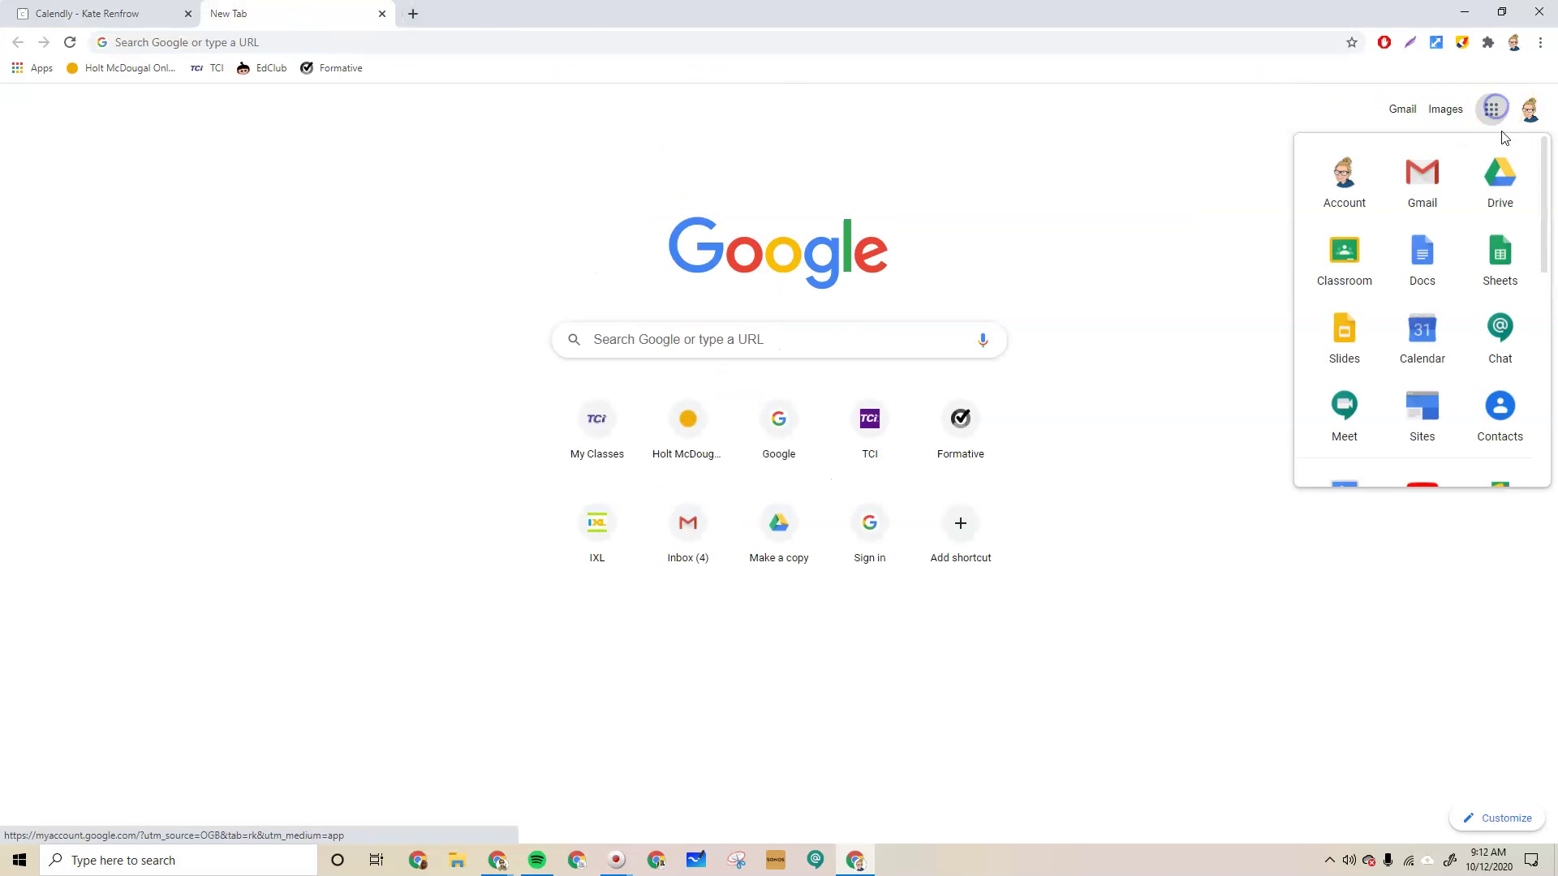
pyautogui.click(1421, 332)
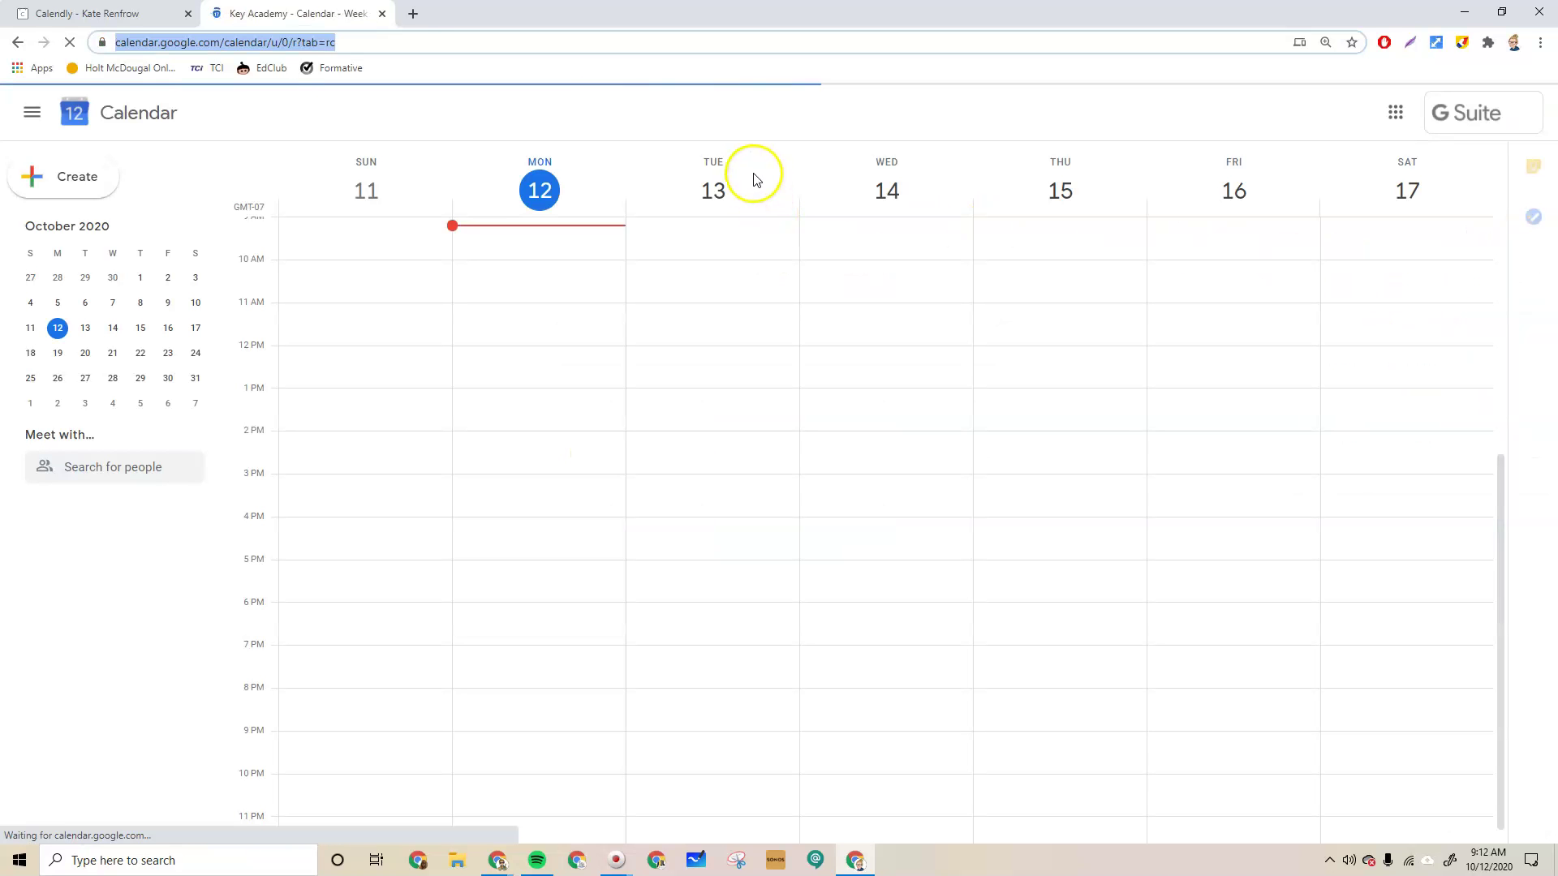
pyautogui.click(85, 354)
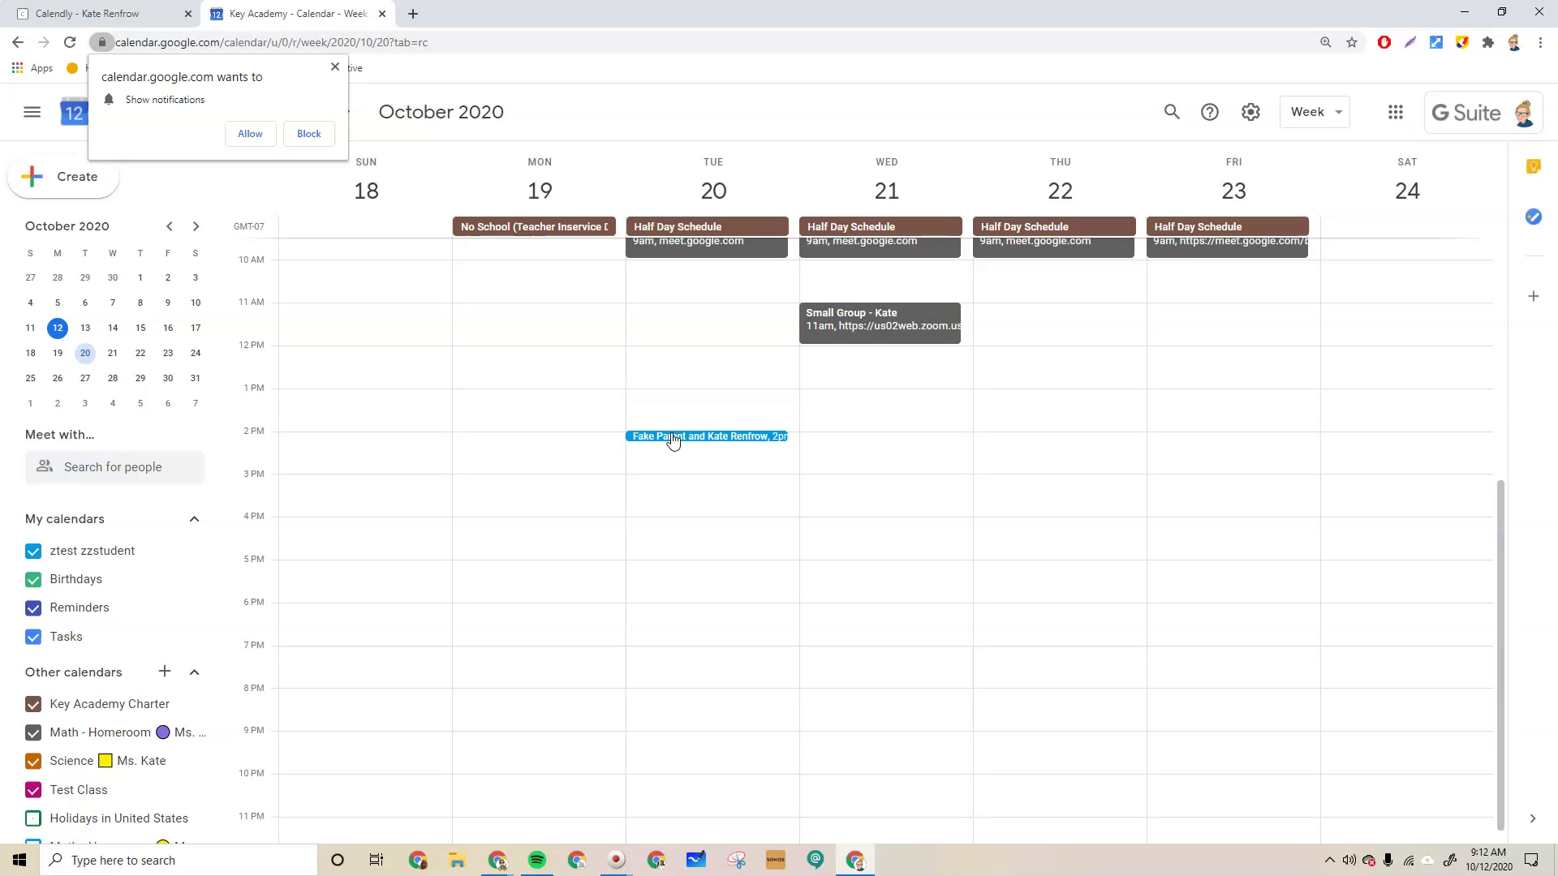
pyautogui.click(730, 435)
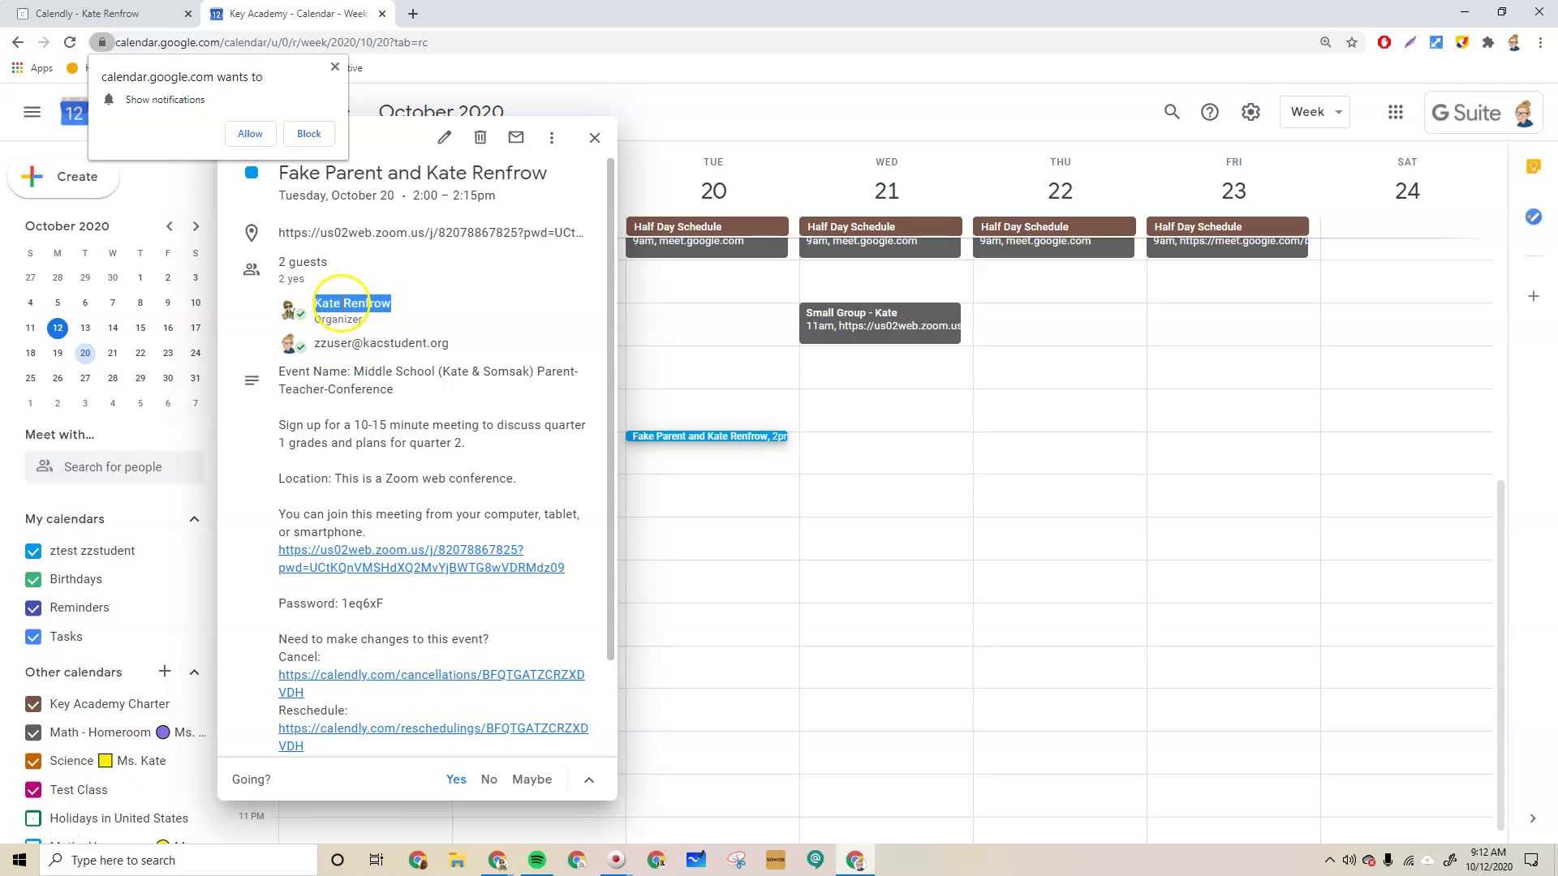
# Close the organizer card and booking details, and block the notifications prompt
pyautogui.moveTo(316, 304)
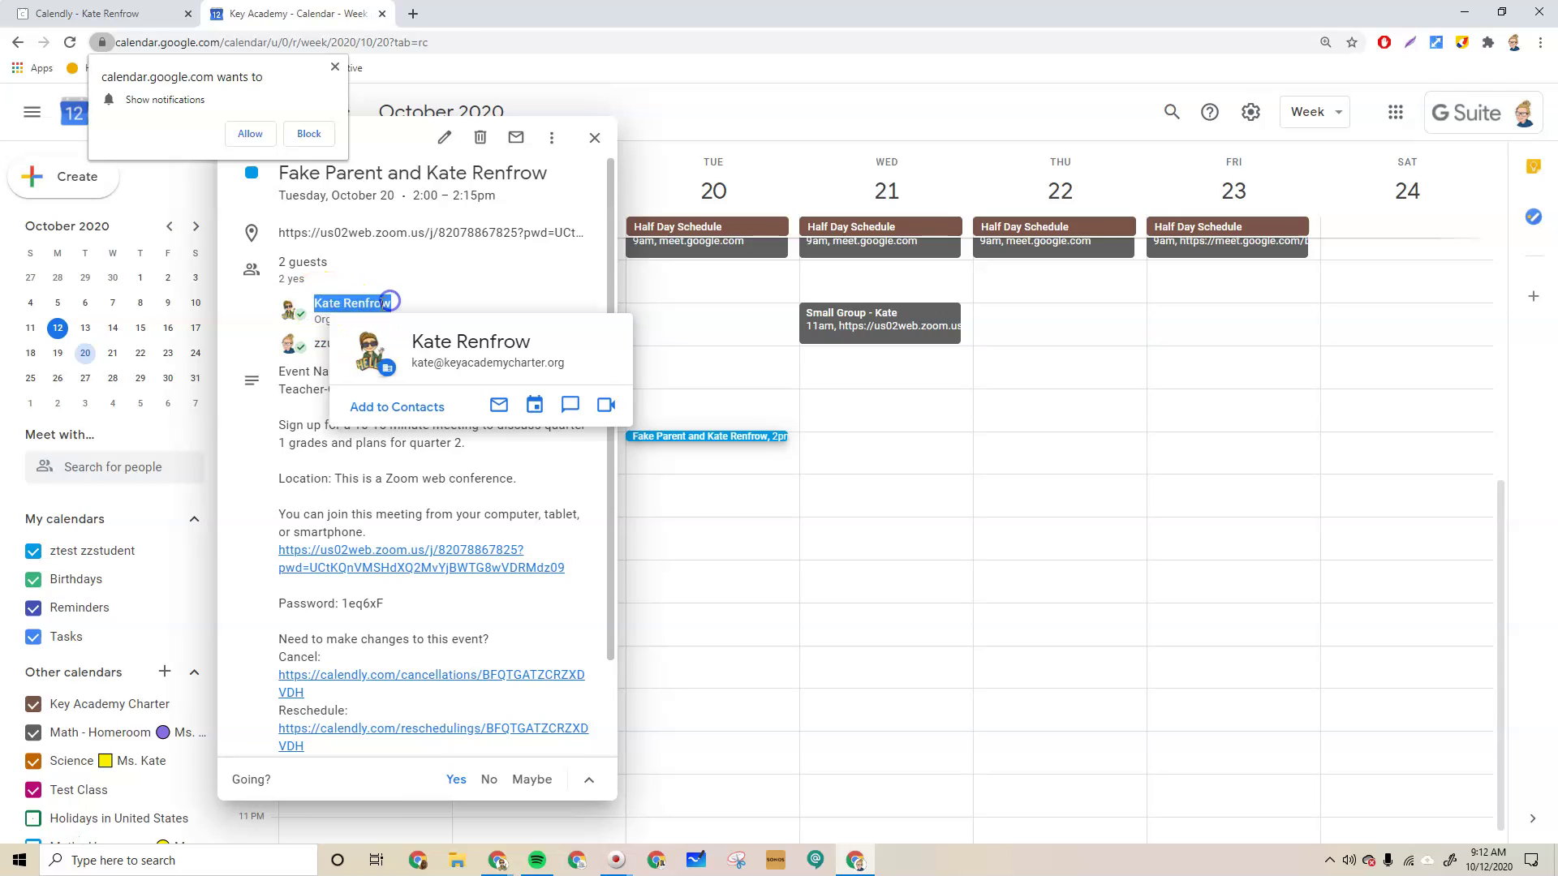
pyautogui.click(321, 305)
pyautogui.click(410, 296)
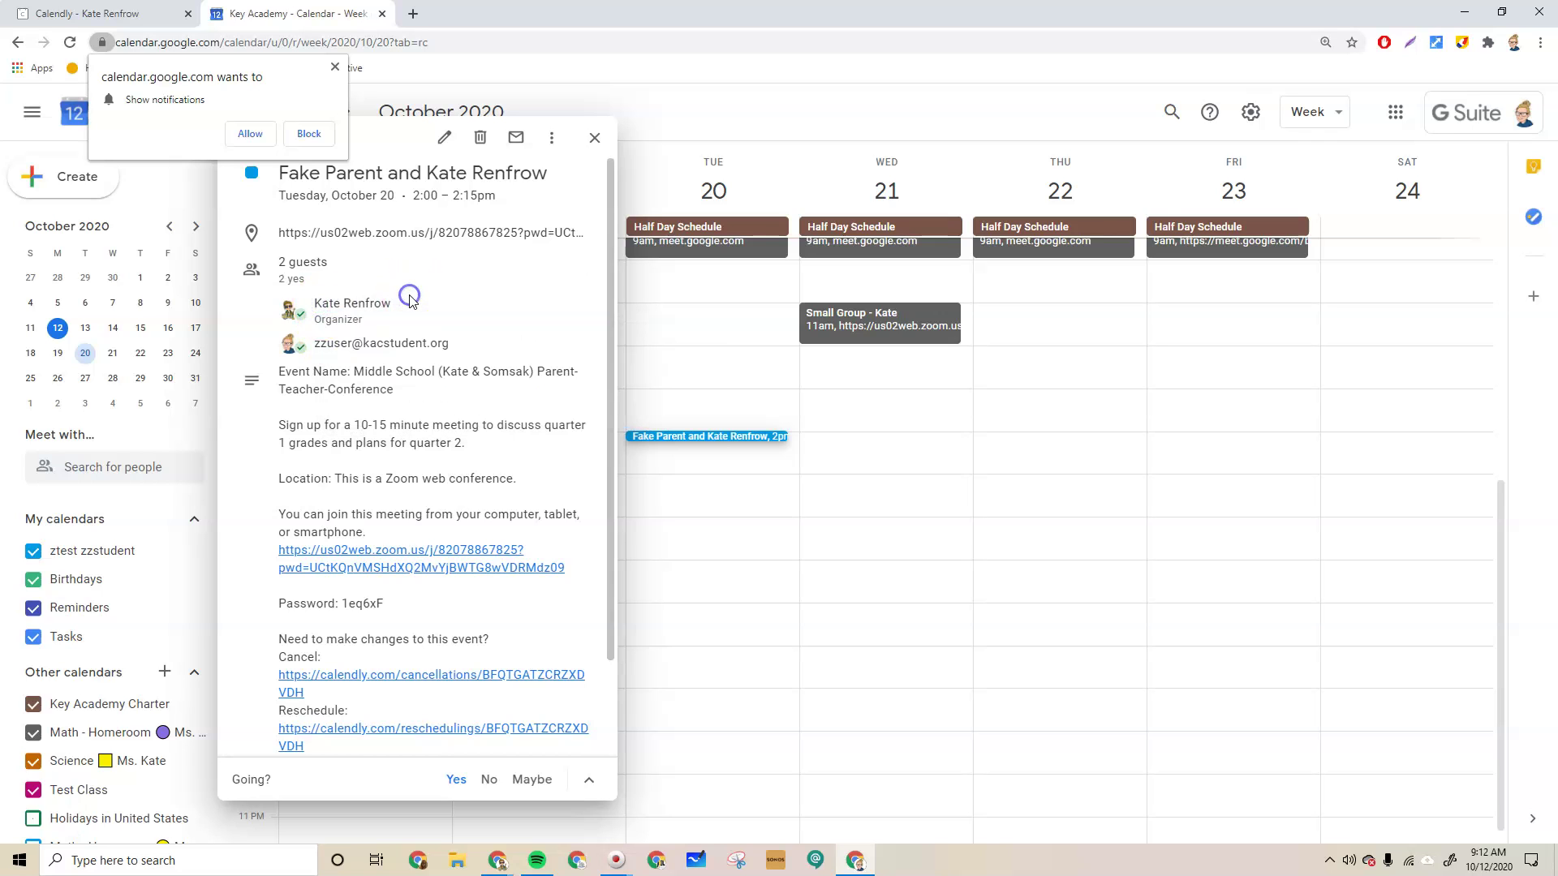
pyautogui.click(595, 140)
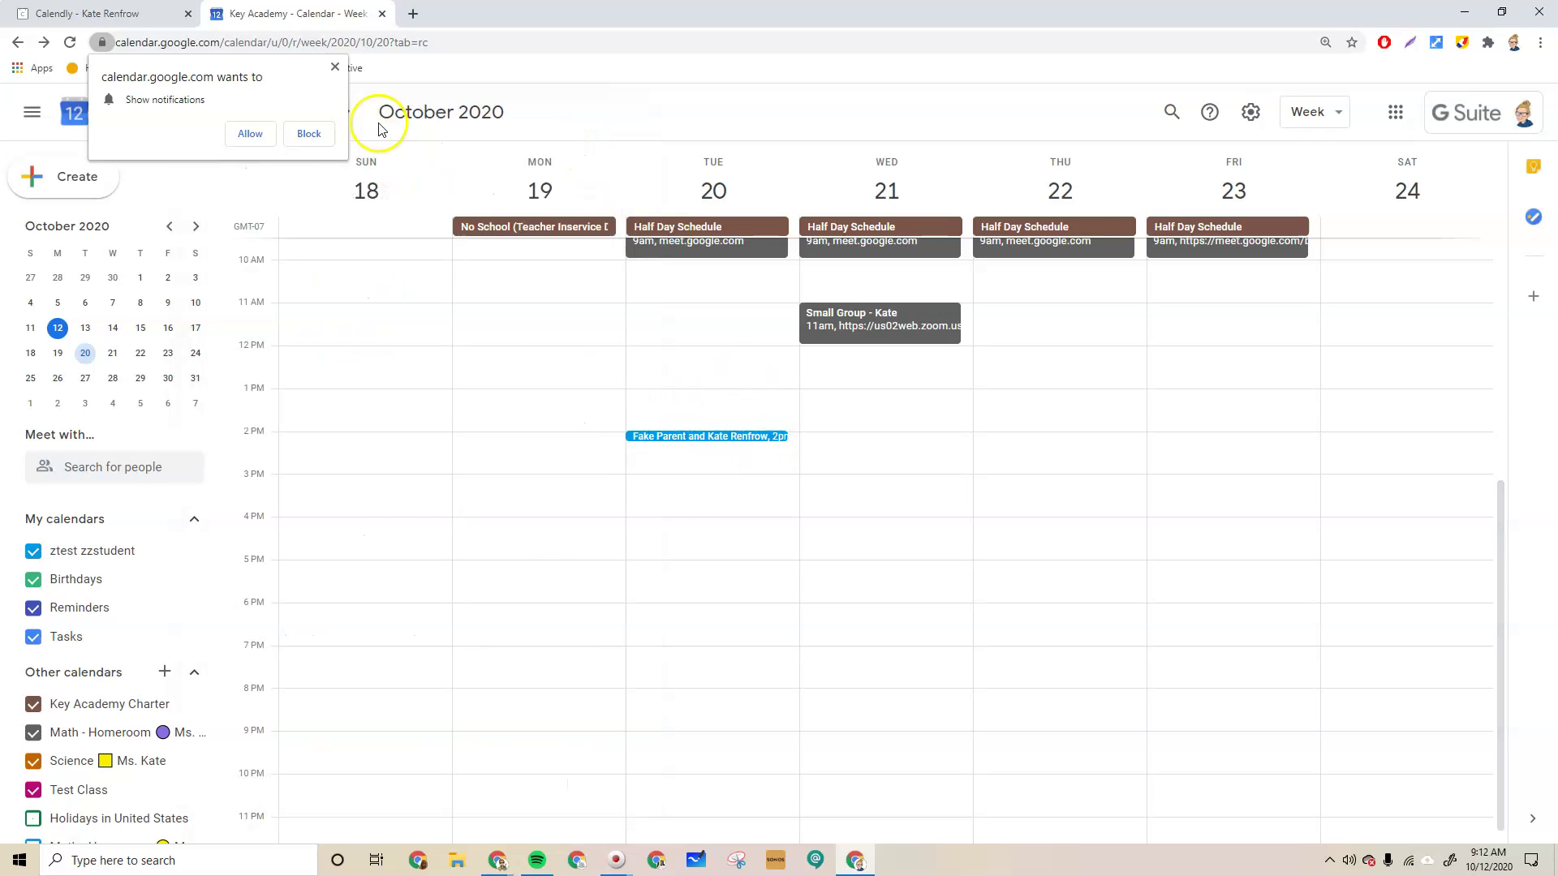
pyautogui.click(336, 67)
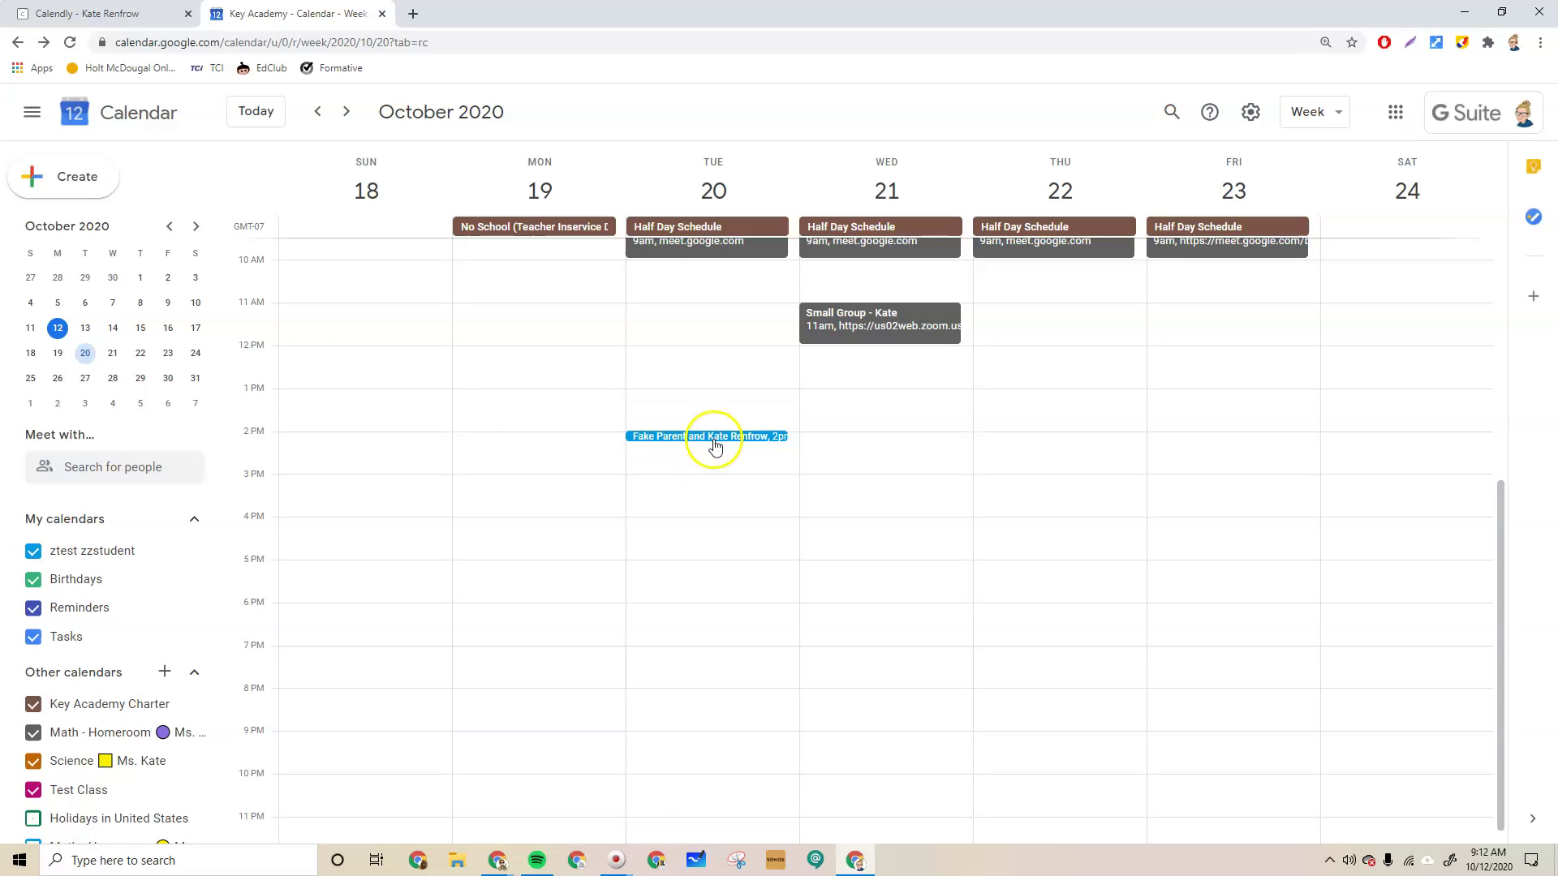
pyautogui.click(714, 438)
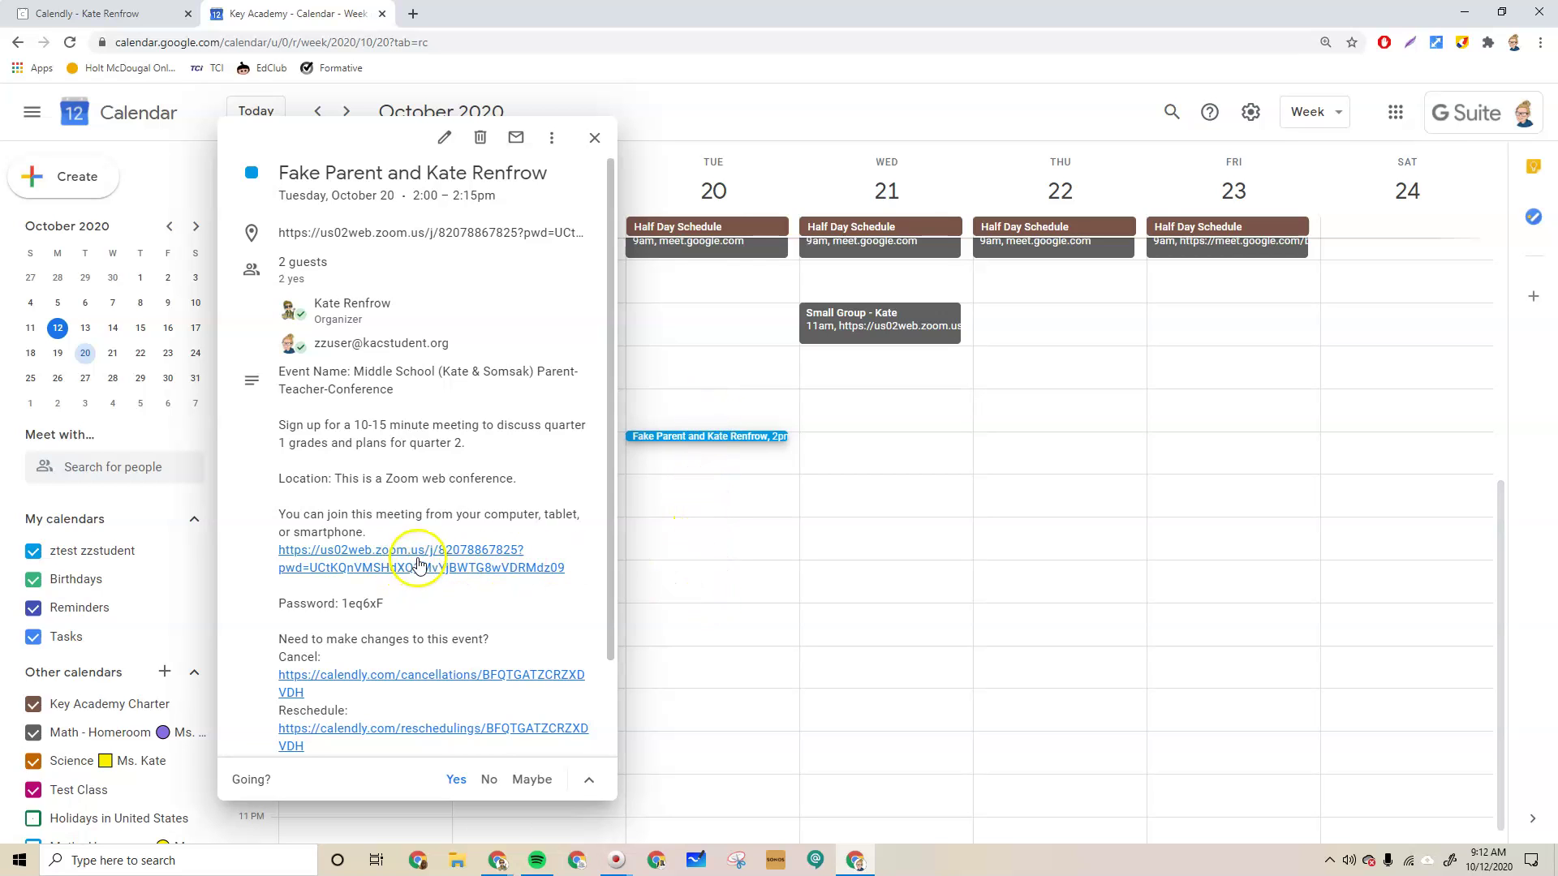
pyautogui.click(876, 477)
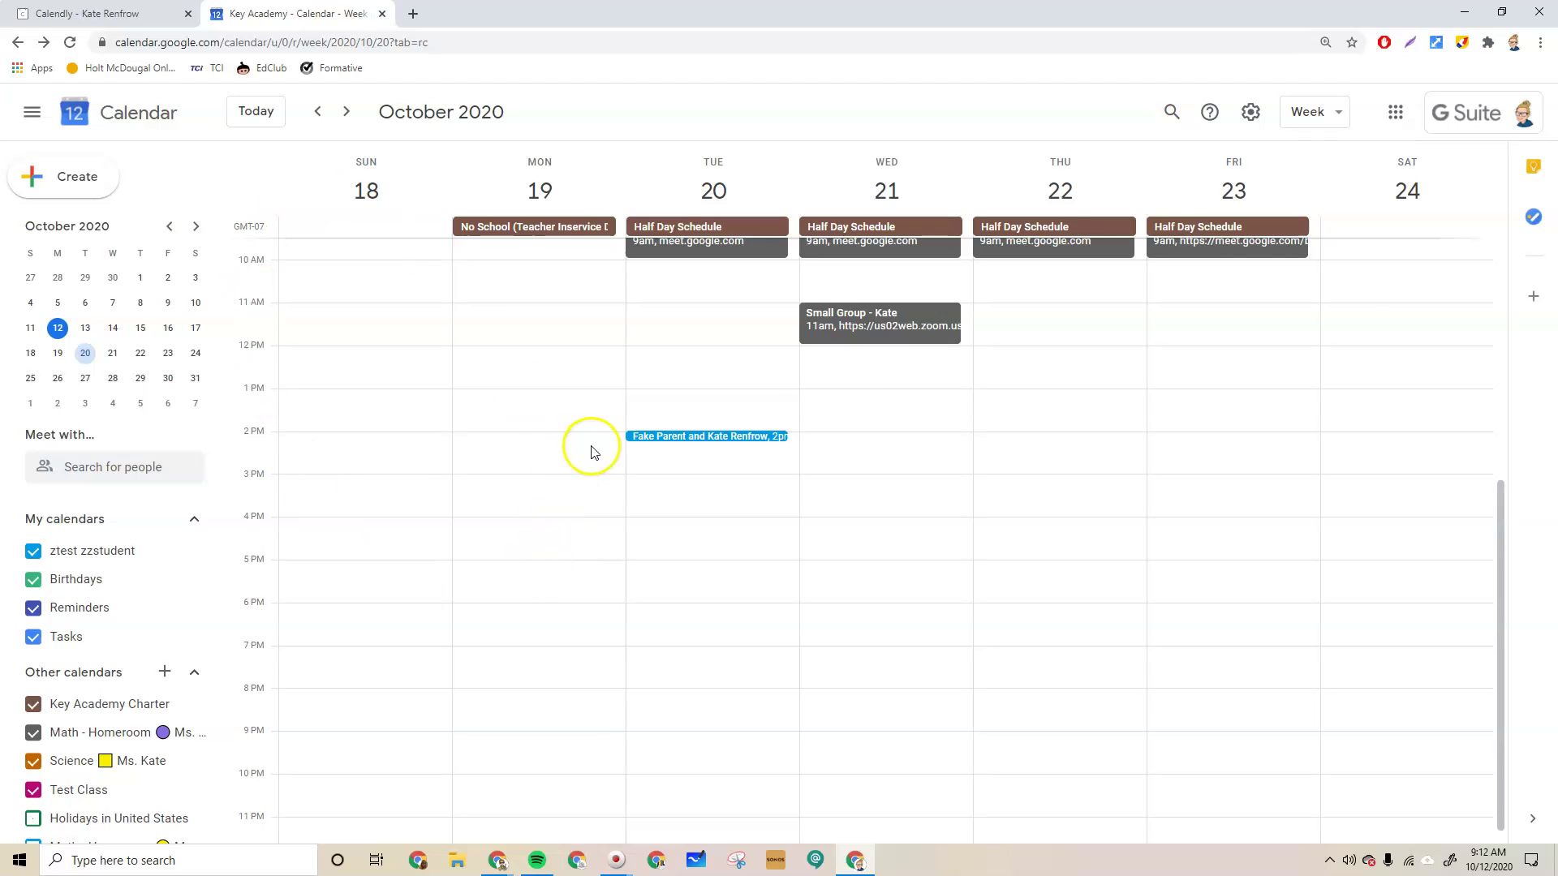
pyautogui.click(1396, 112)
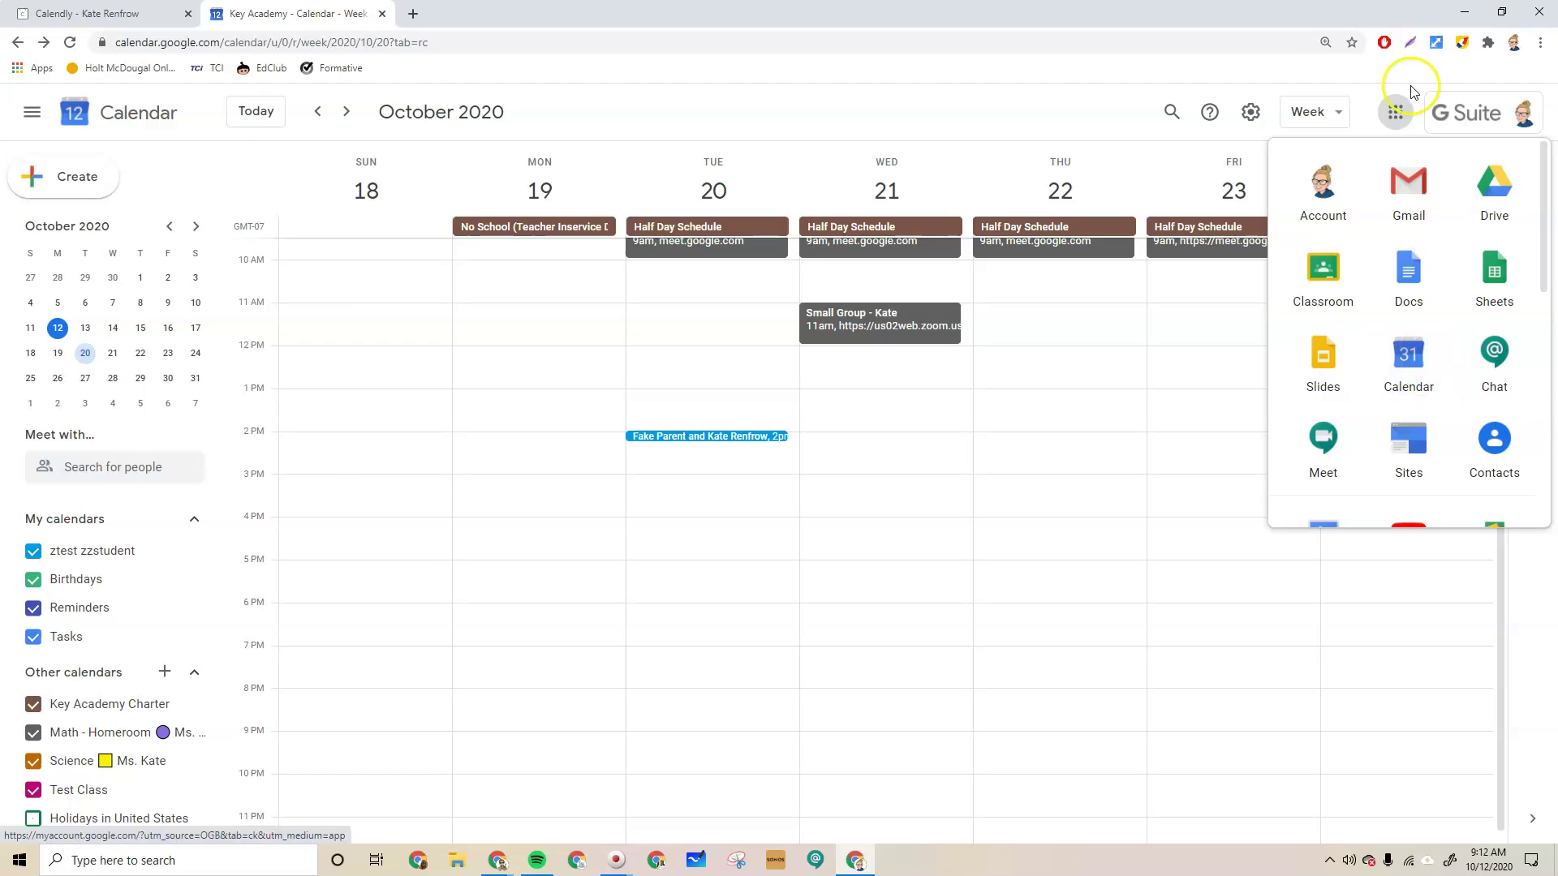
pyautogui.click(710, 535)
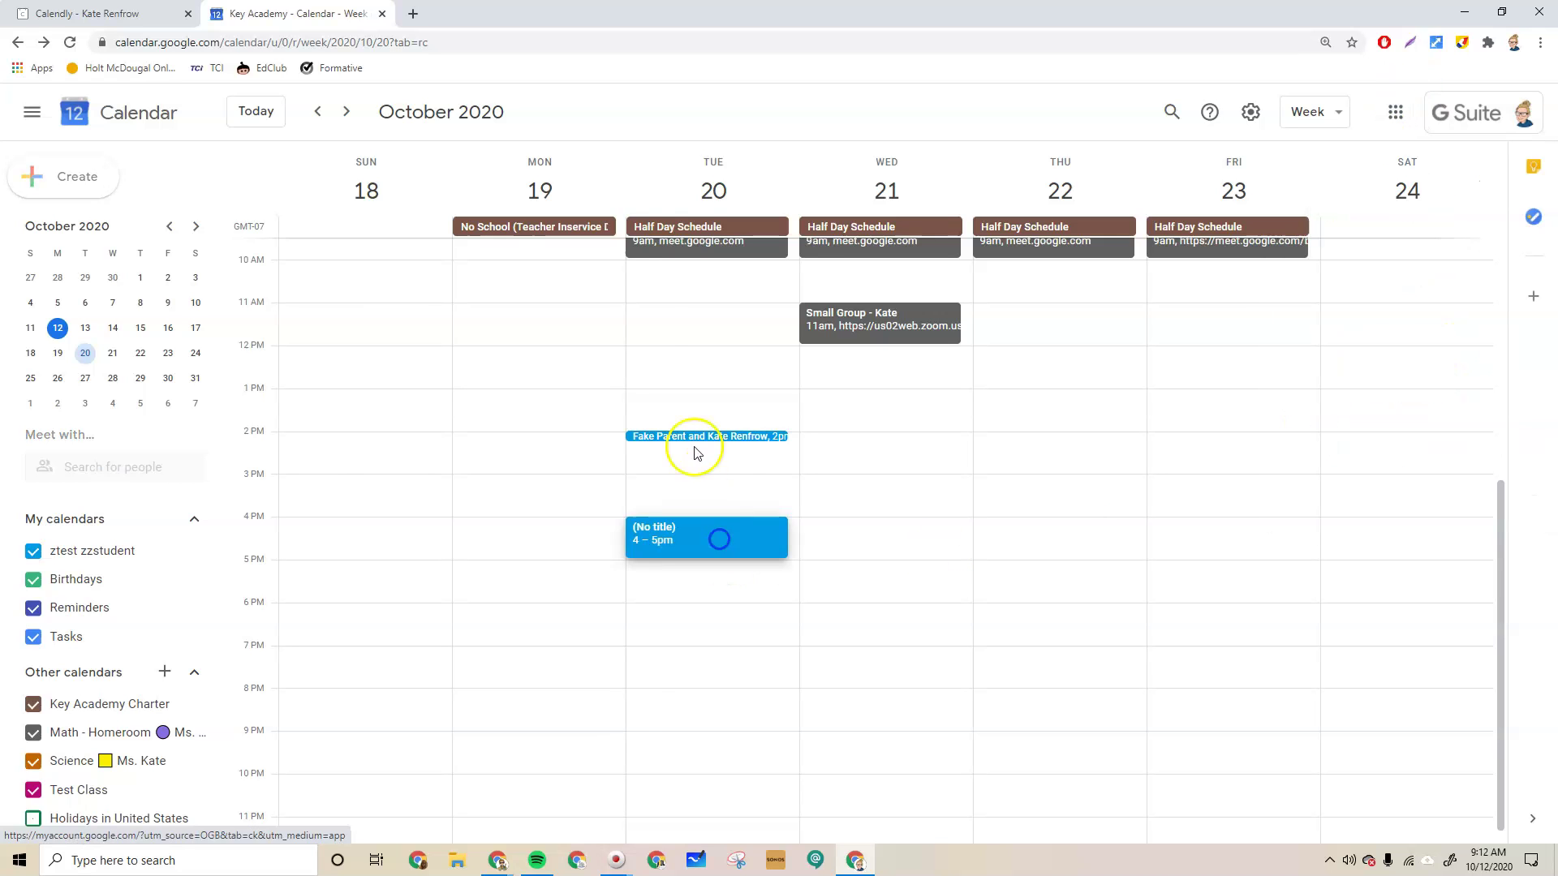
pyautogui.click(594, 245)
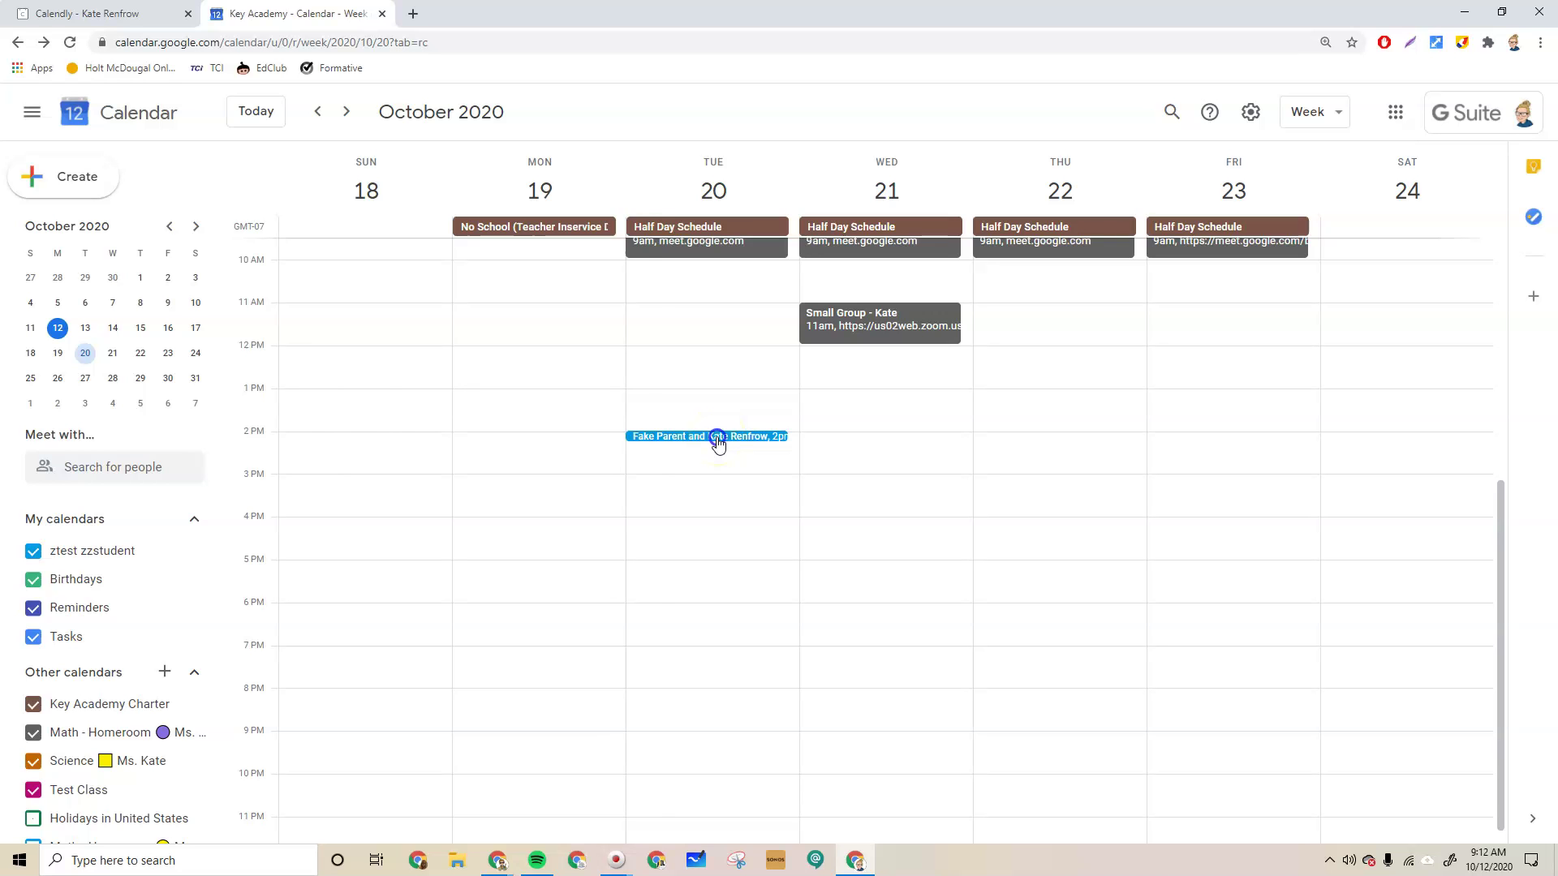
pyautogui.click(717, 438)
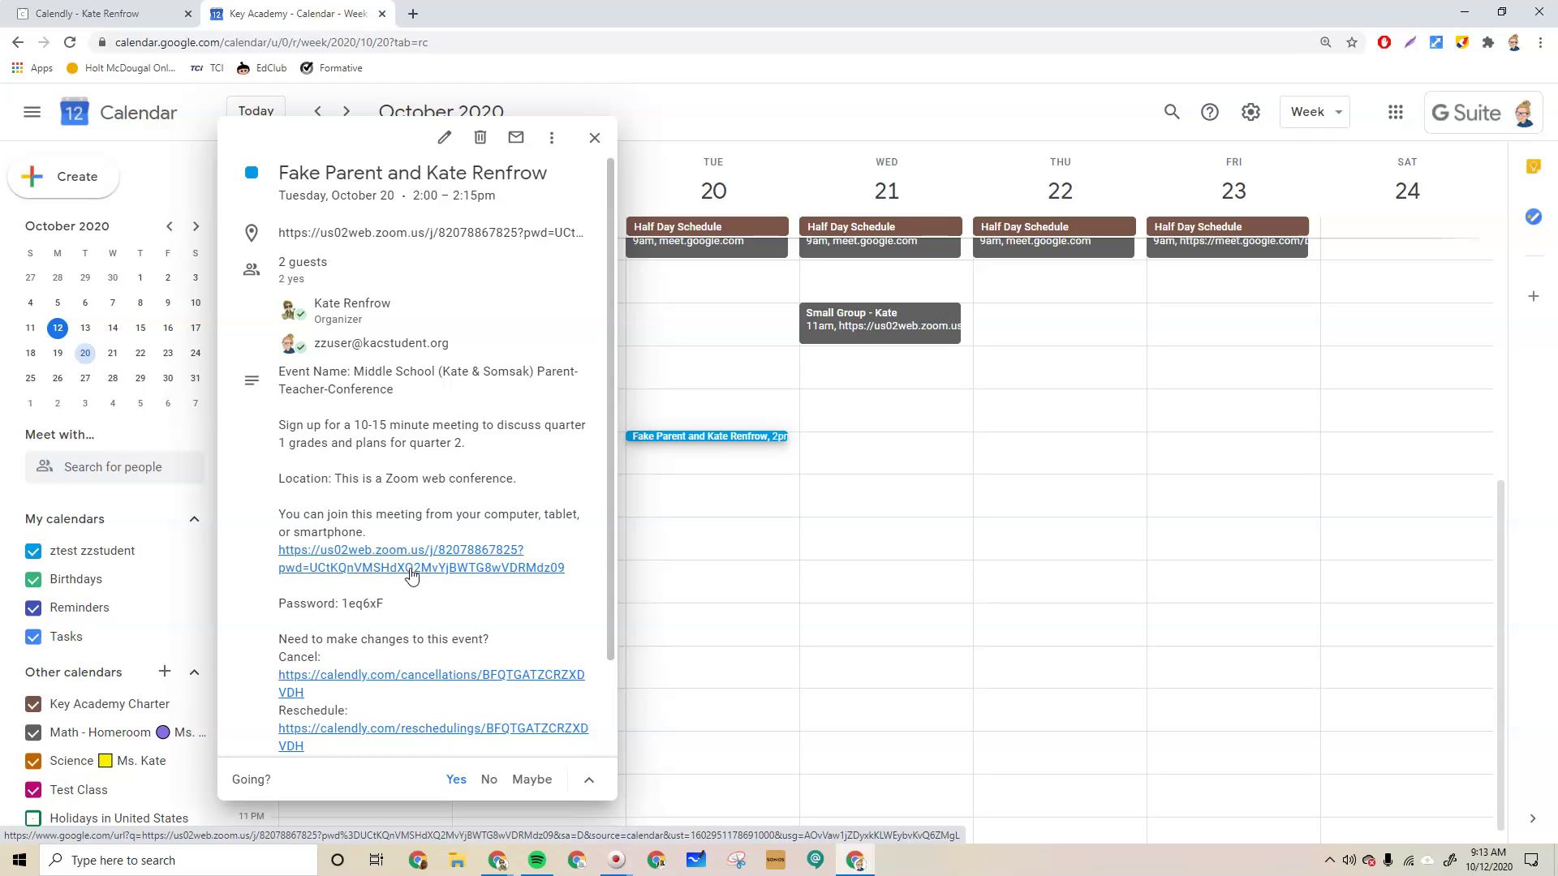
pyautogui.click(594, 140)
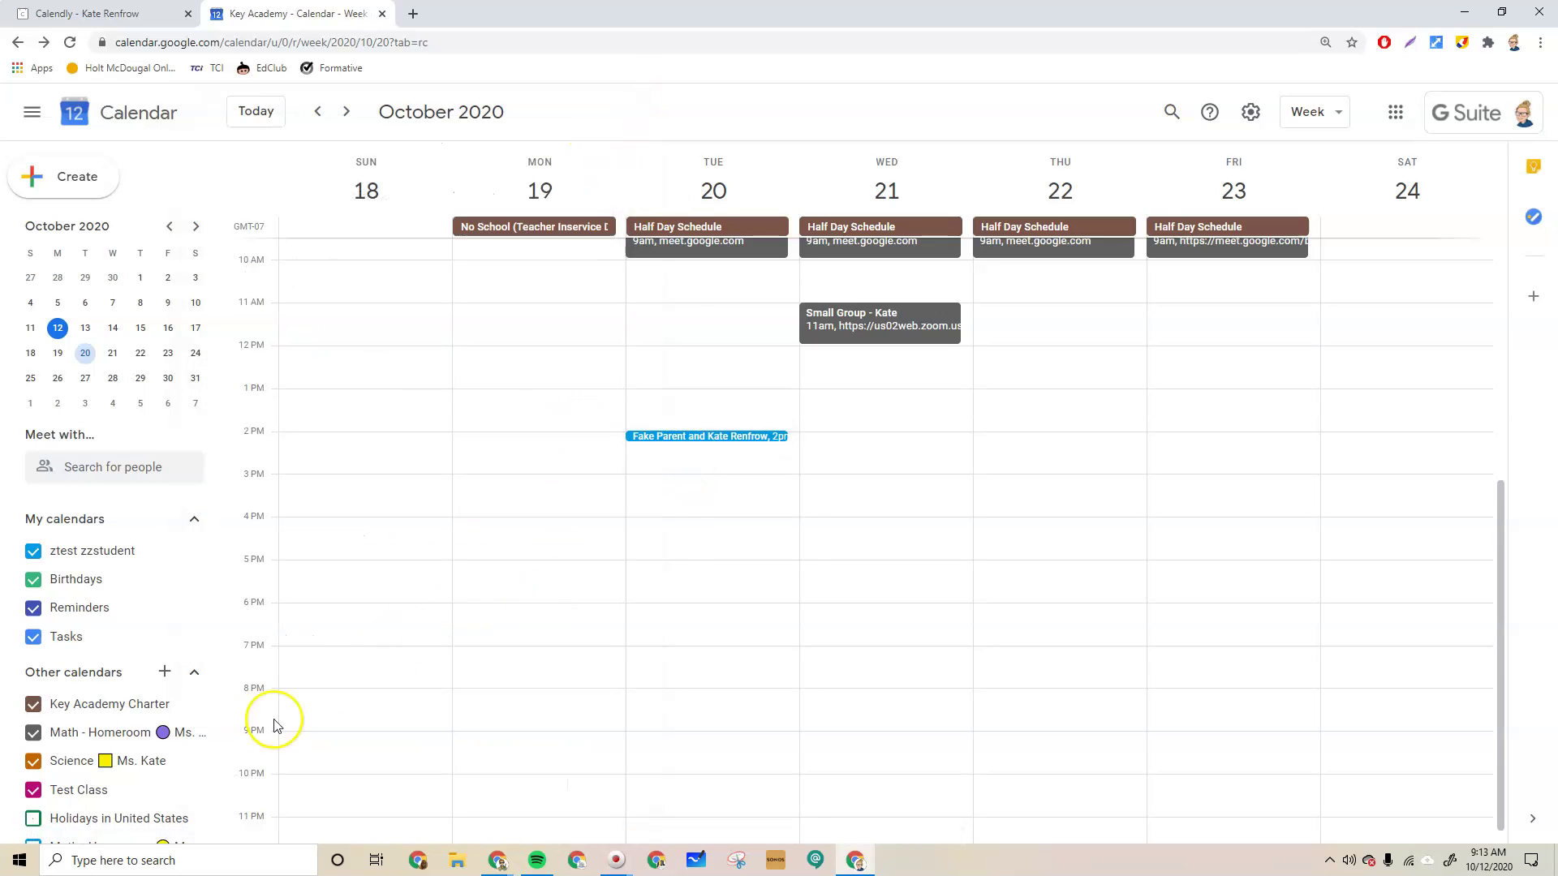